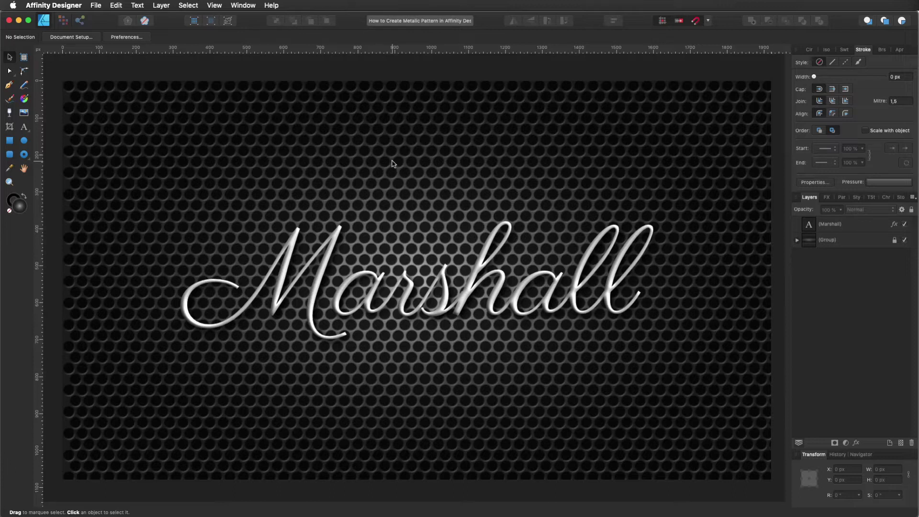
- Bring up the File menu over the finished Marshall grille artwork
click(98, 8)
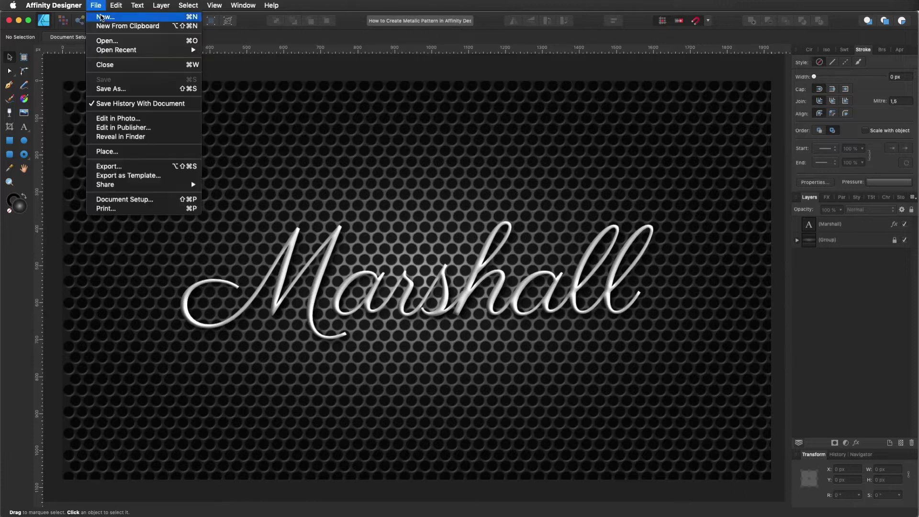
- Create a new 1920 × 1080 px document from the 1080 With Background preset
click(101, 18)
click(95, 96)
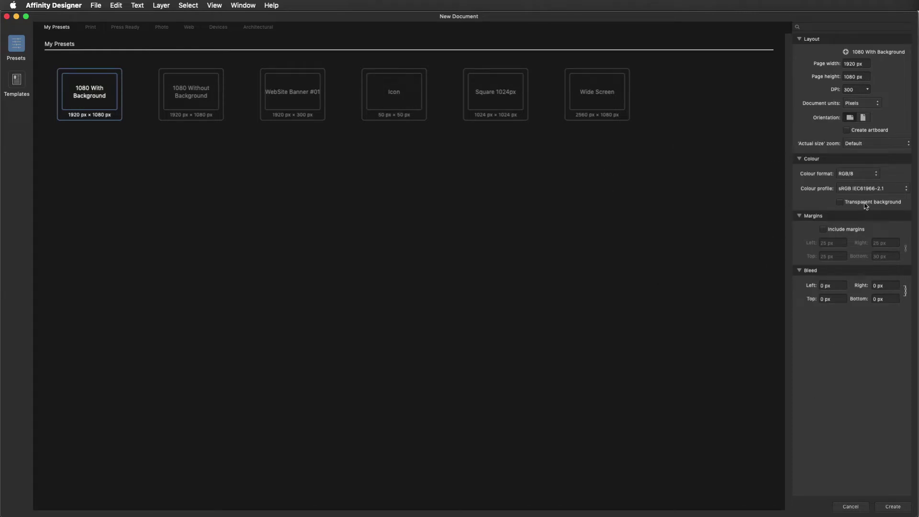
click(894, 506)
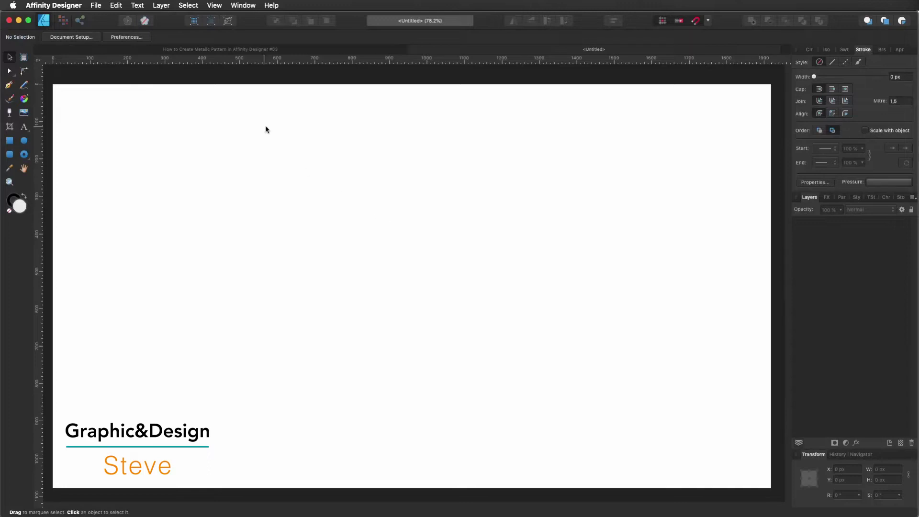
click(218, 5)
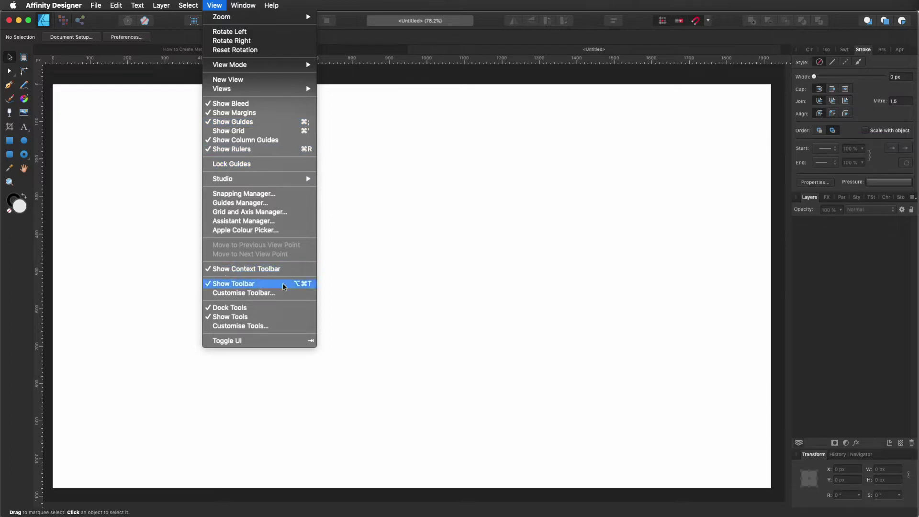
click(377, 250)
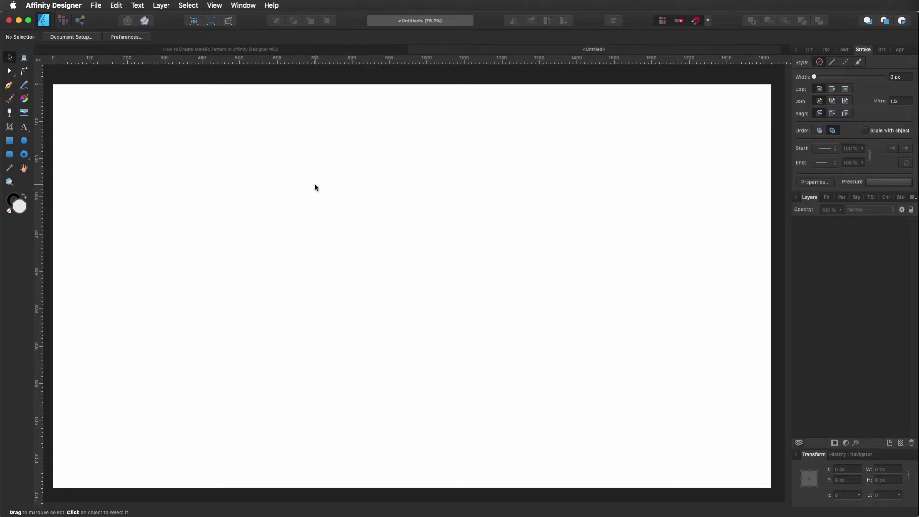
- Draw a round donut from its centre and set its width to 31 px
click(24, 154)
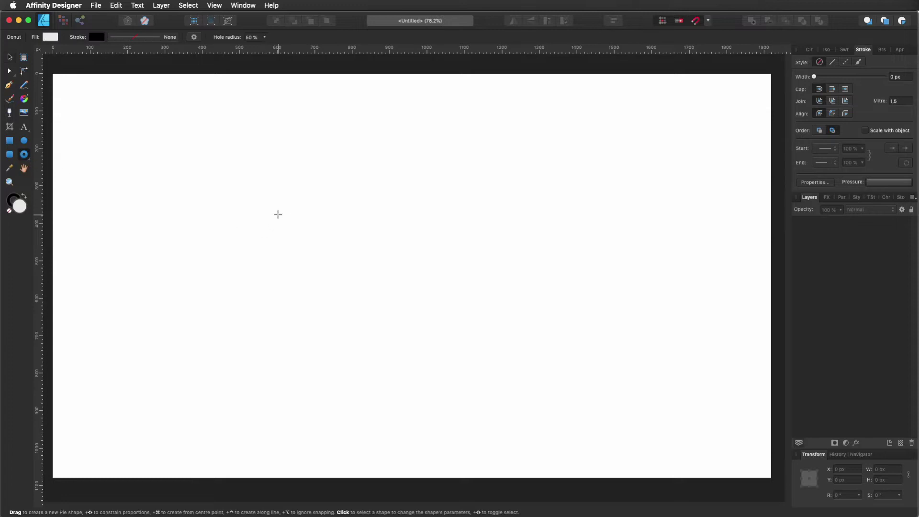
key(super)
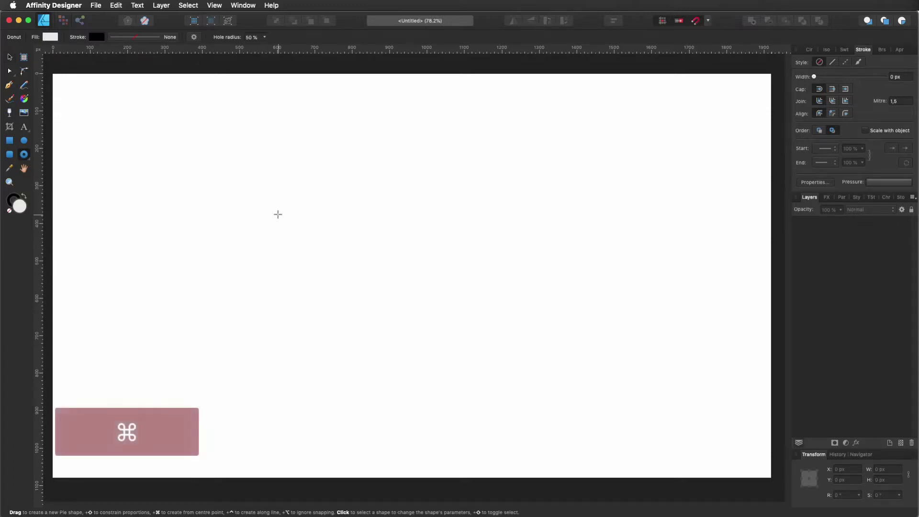
key(shift)
drag(278, 214, 307, 250)
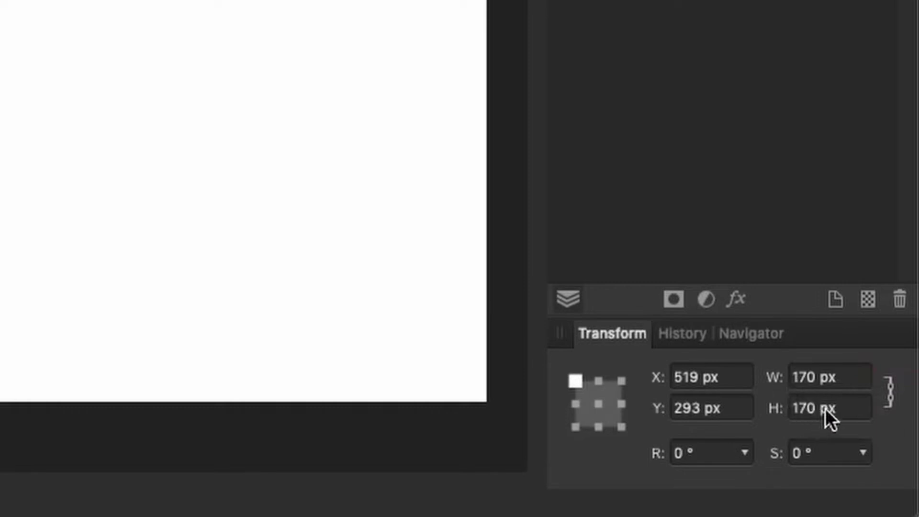
click(846, 379)
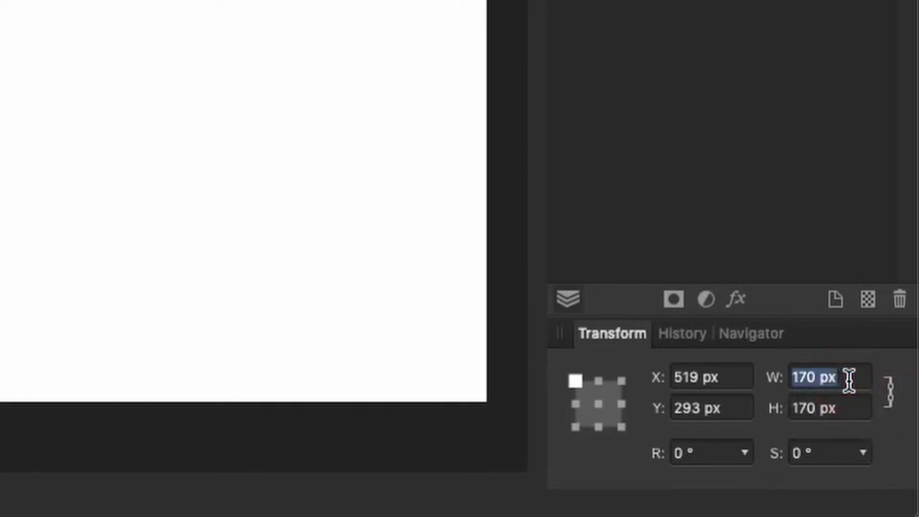
text(31)
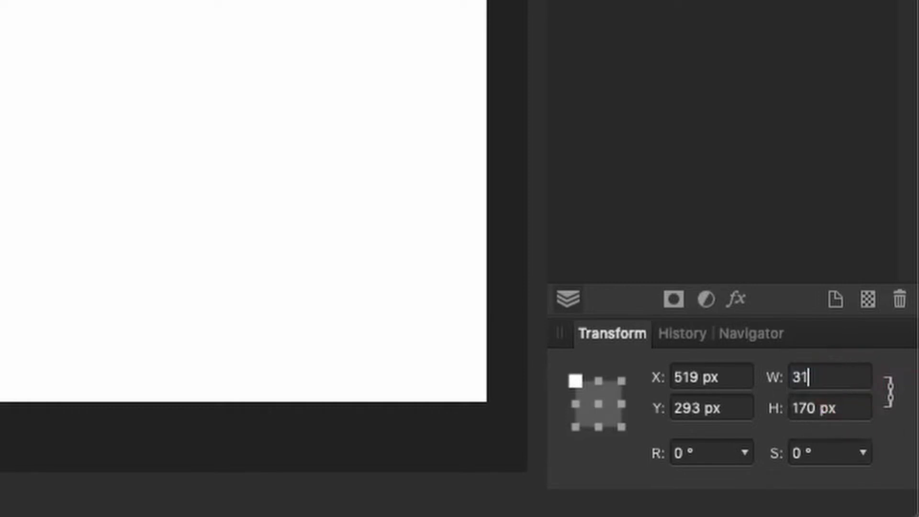
key(Return)
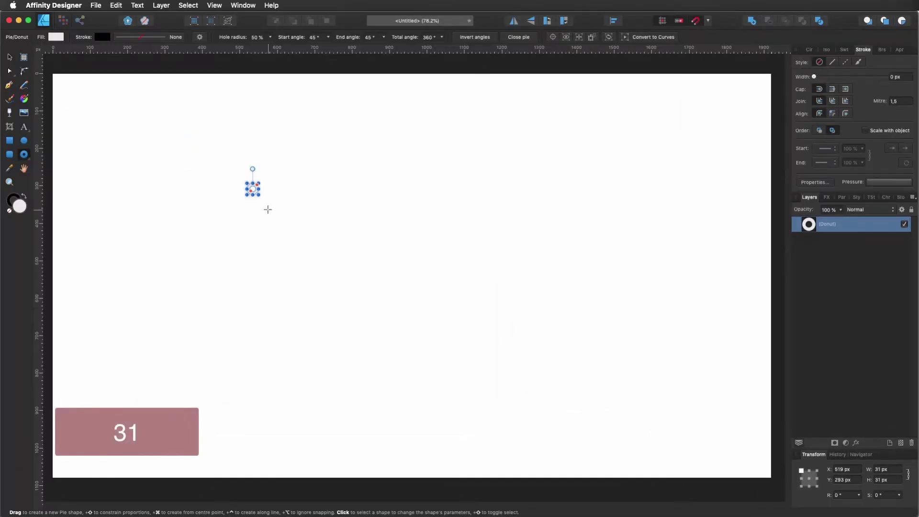
- Raise the donut's hole radius for a thin ring and move it slightly down-right
scroll(239, 188, up, 10)
scroll(310, 201, up, 2)
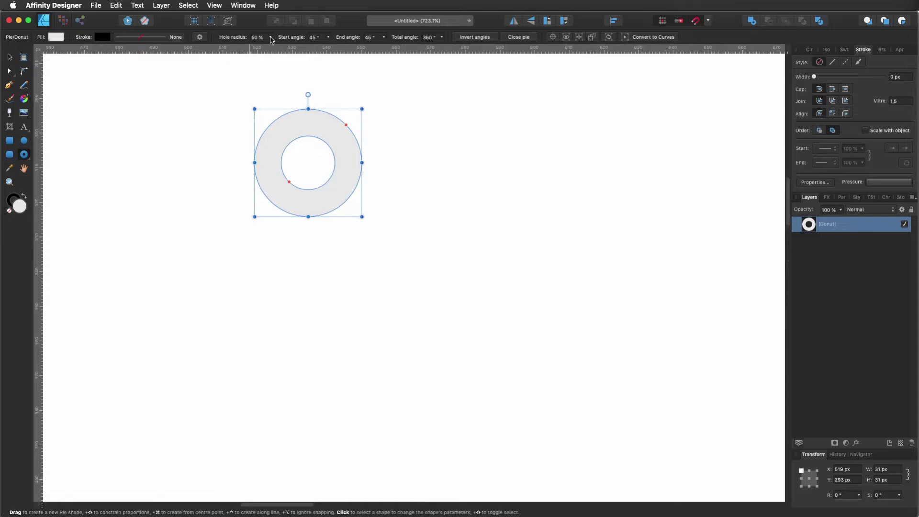
click(271, 38)
drag(270, 48, 300, 48)
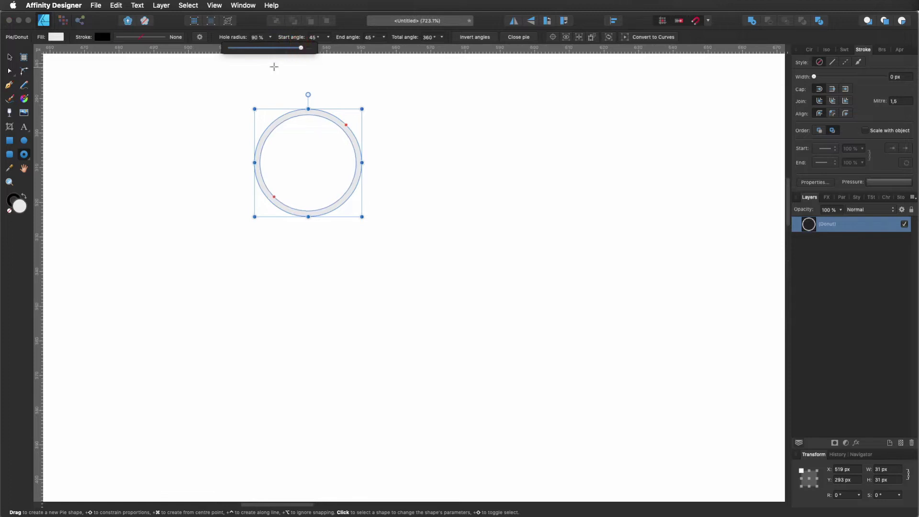
click(9, 59)
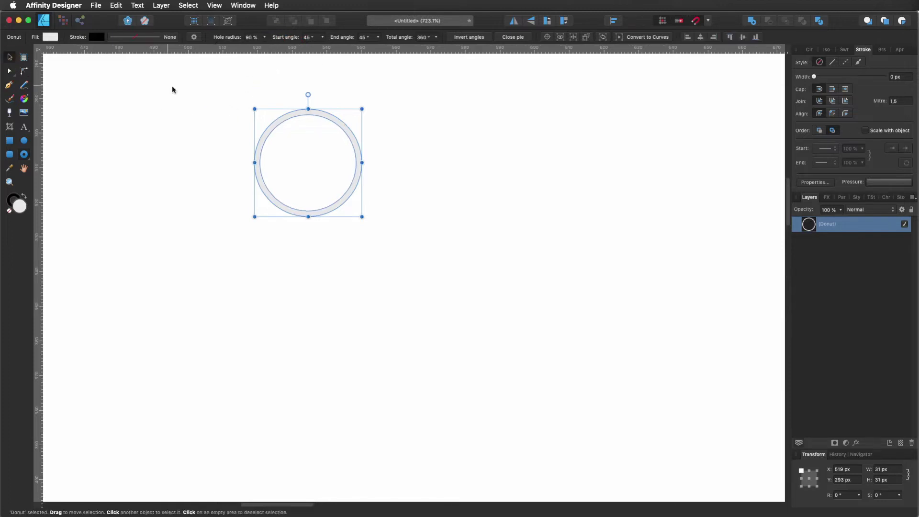
drag(291, 109, 322, 144)
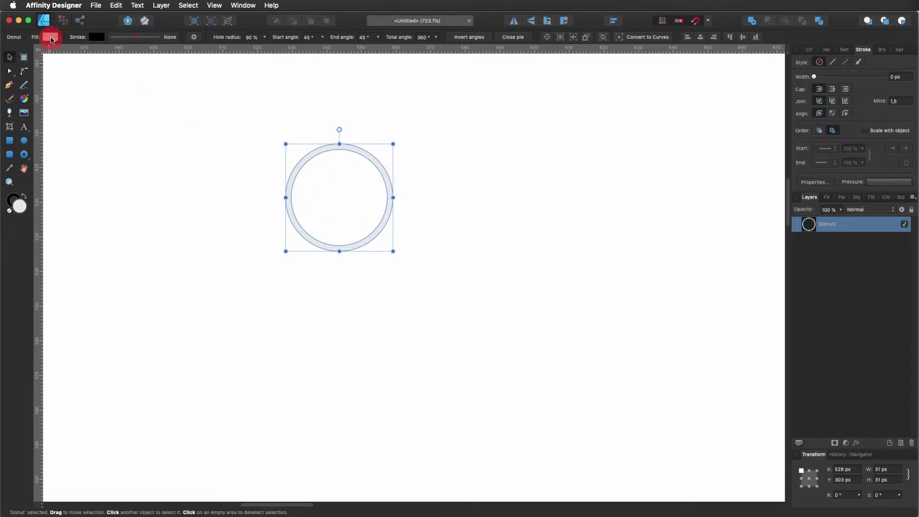
- Switch the ring's fill to a gradient and make its left stop black
click(50, 38)
click(119, 48)
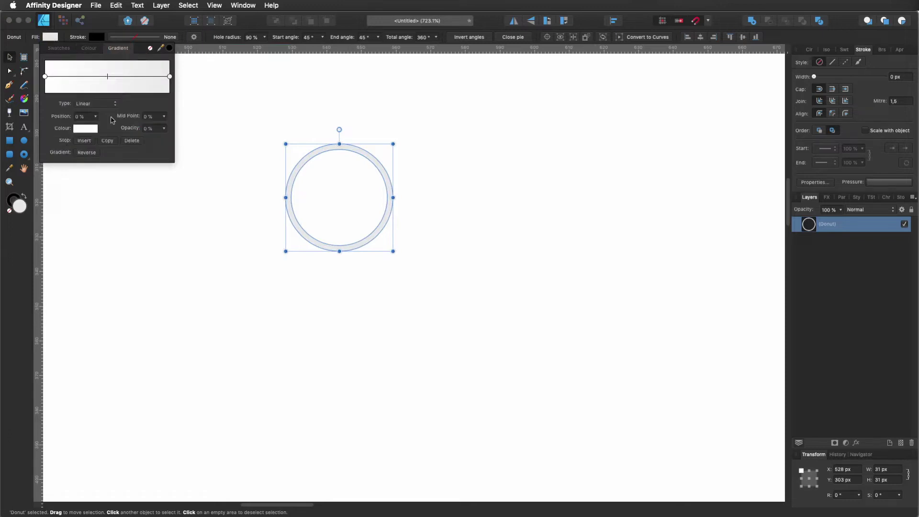
click(45, 76)
click(82, 129)
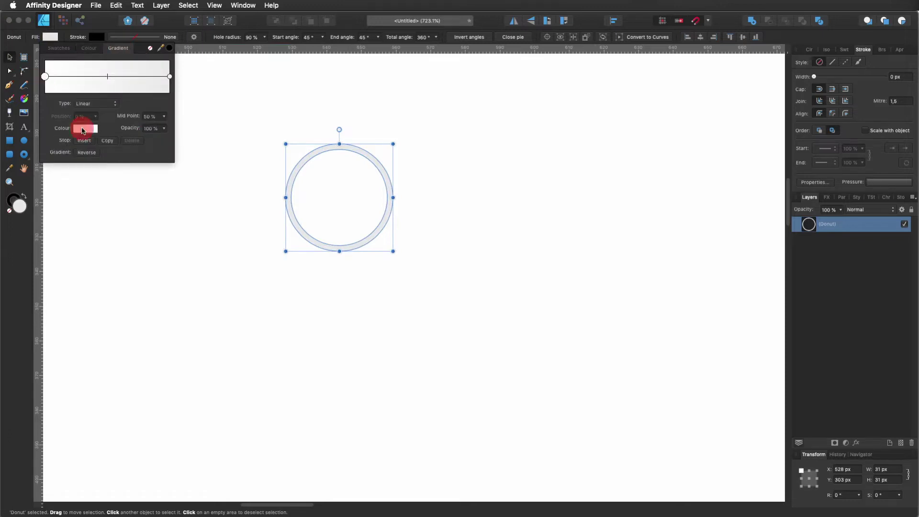
drag(149, 178, 55, 182)
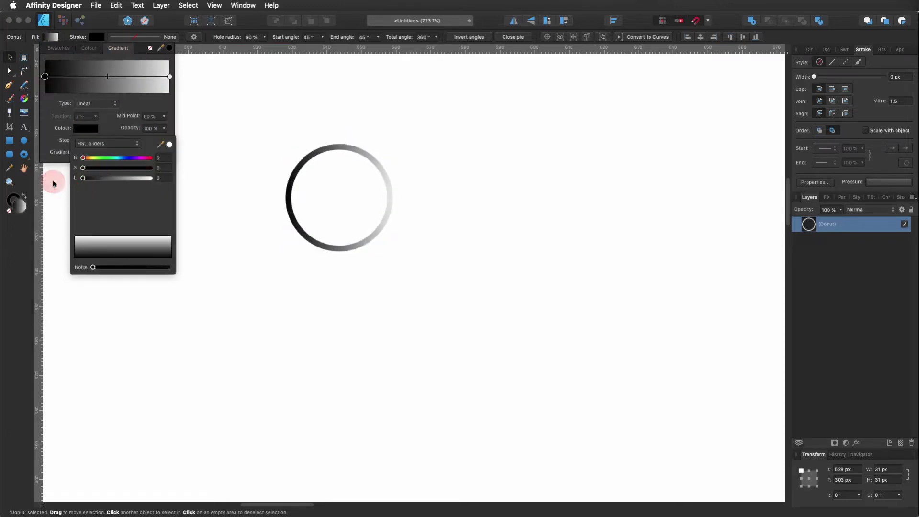
- Make the gradient's right stop pure white and shift the midpoint to the right
click(170, 77)
click(91, 130)
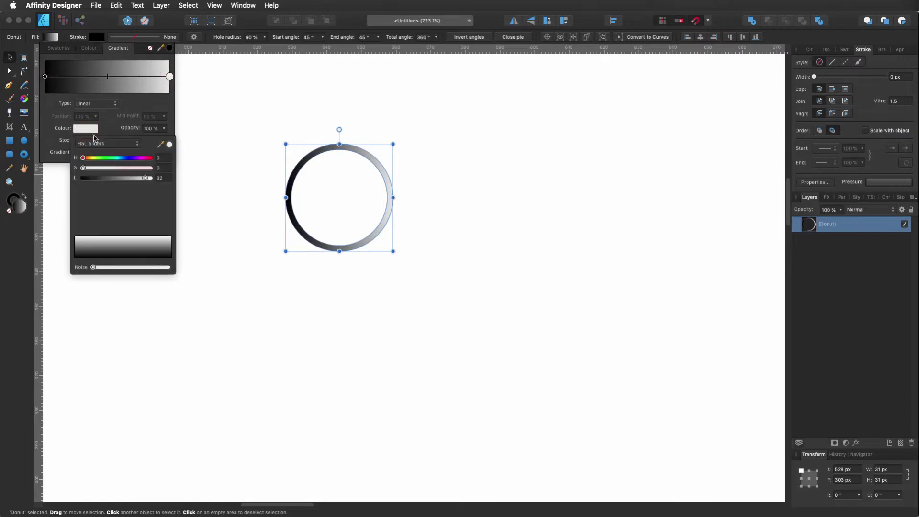
drag(145, 180, 164, 180)
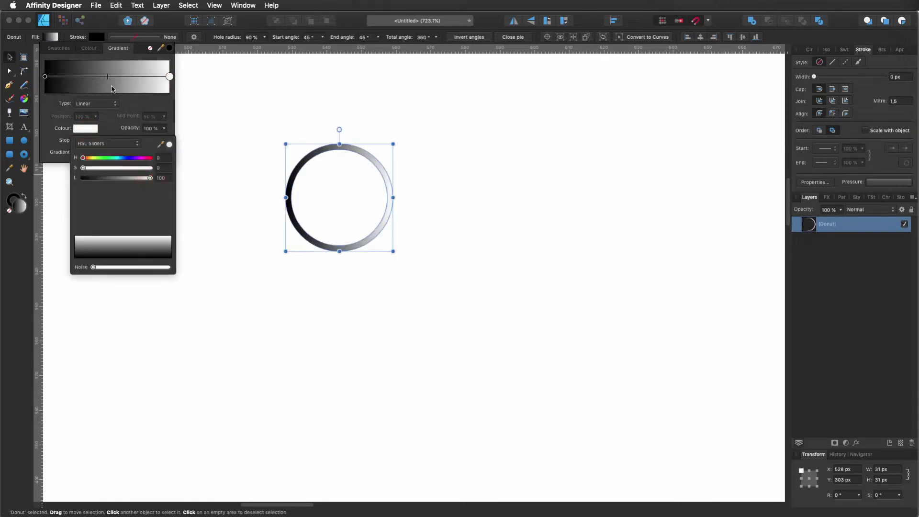
drag(107, 80, 140, 82)
click(9, 57)
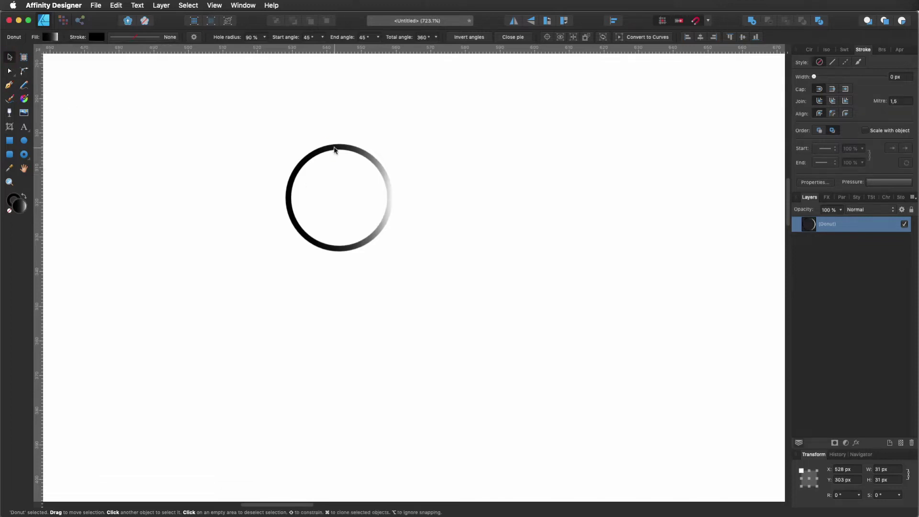
click(338, 150)
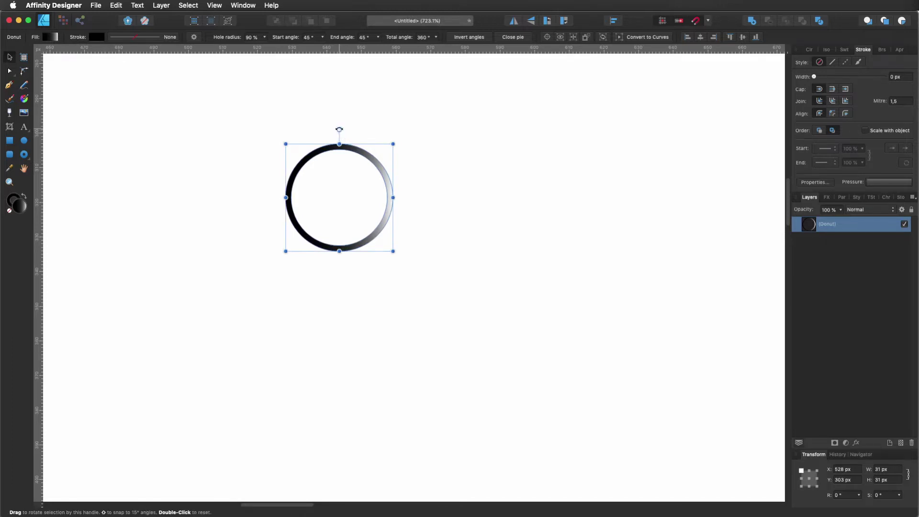
- Rotate the ring to -60° and add a Gaussian Blur effect with increased radius
drag(338, 129, 383, 166)
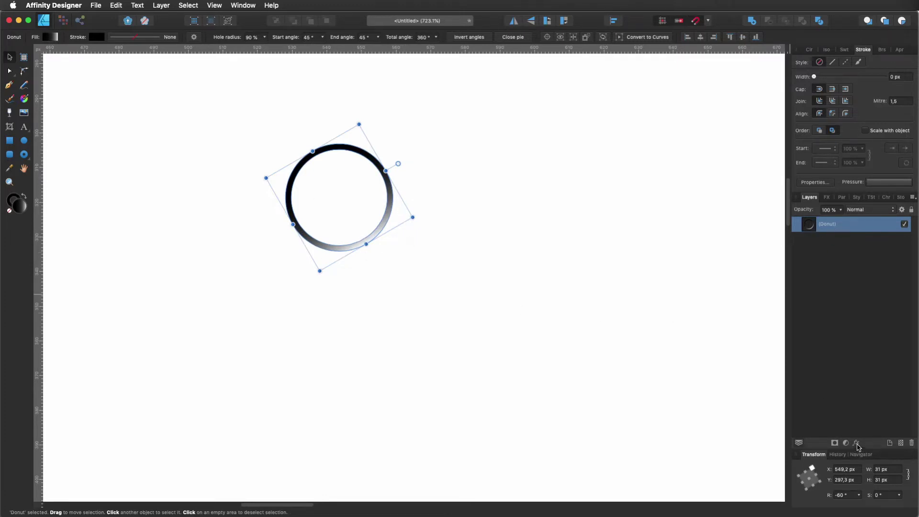
click(857, 444)
click(686, 108)
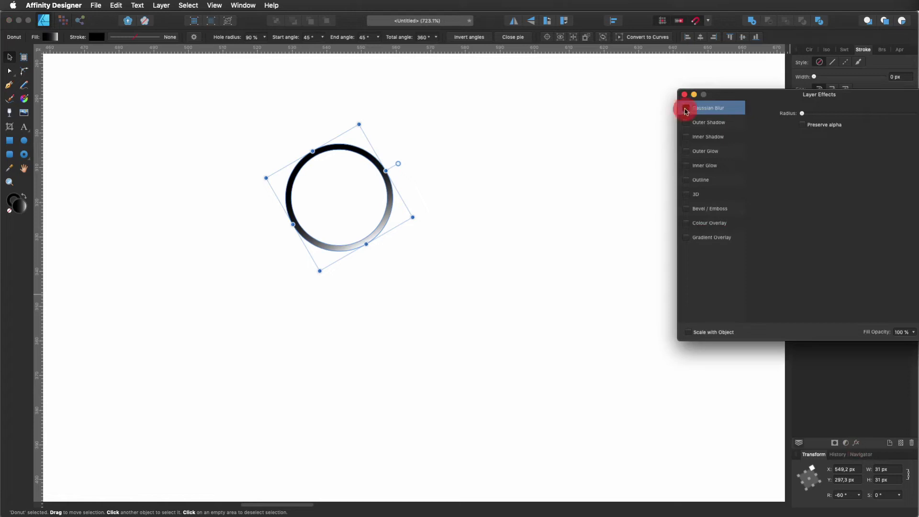
drag(802, 114, 829, 115)
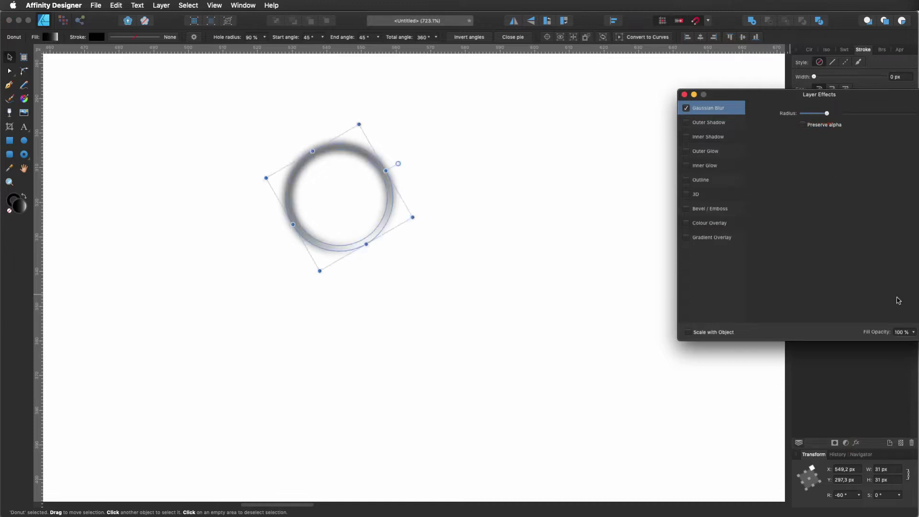
key(Escape)
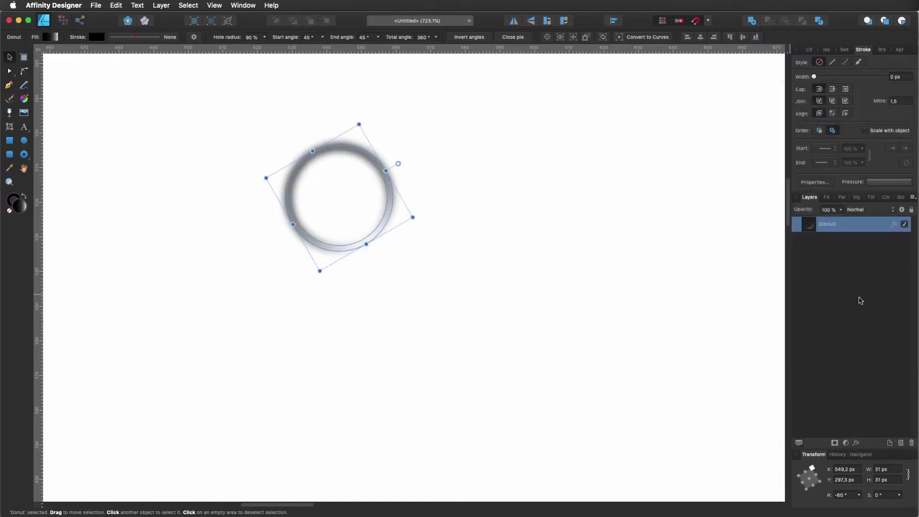
click(860, 300)
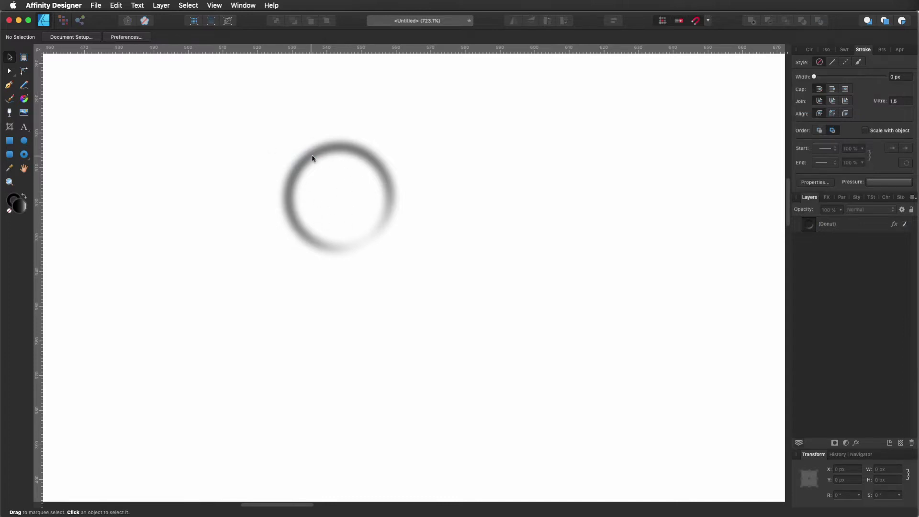
- Draw a circle from the ring's centre and send it behind the ring
click(24, 141)
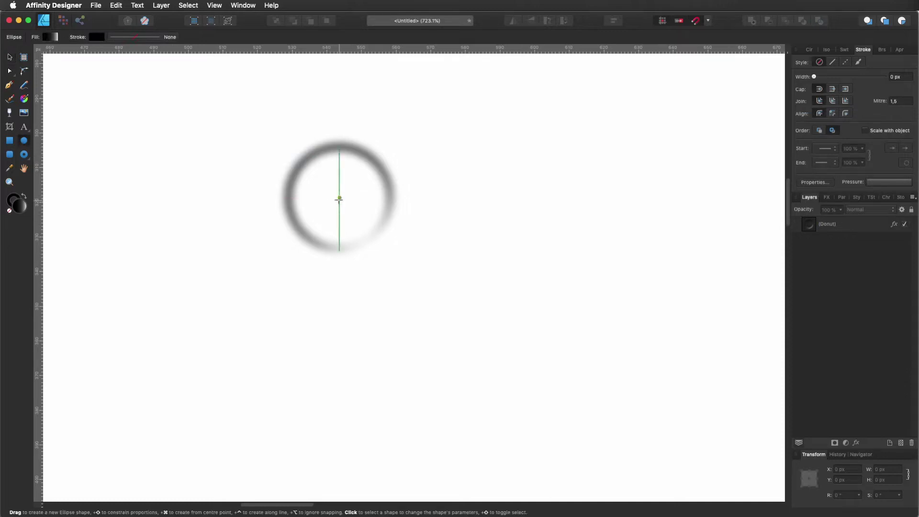
drag(340, 198, 384, 256)
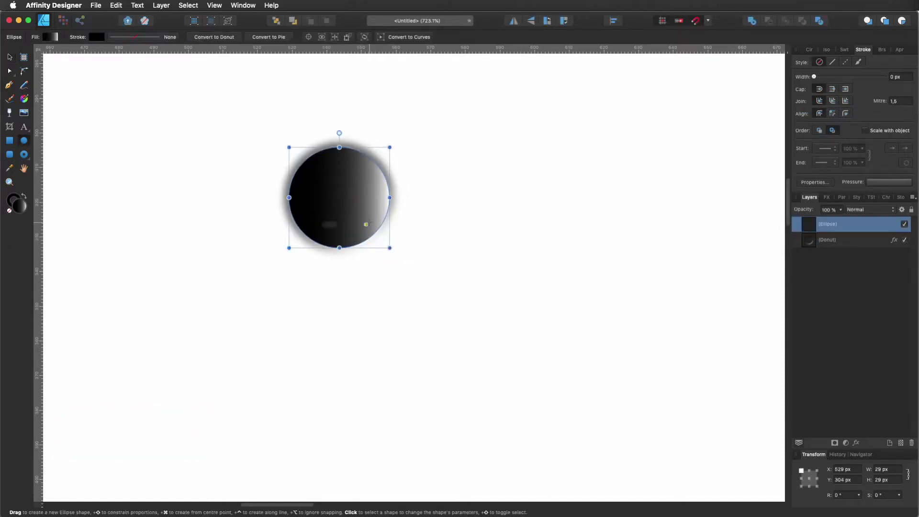
scroll(382, 193, up, 3)
scroll(382, 191, up, 2)
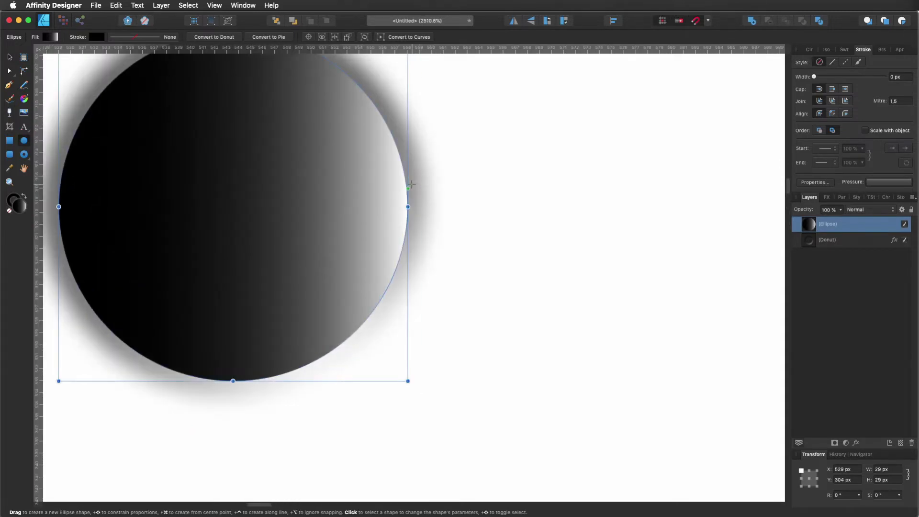
scroll(415, 185, down, 2)
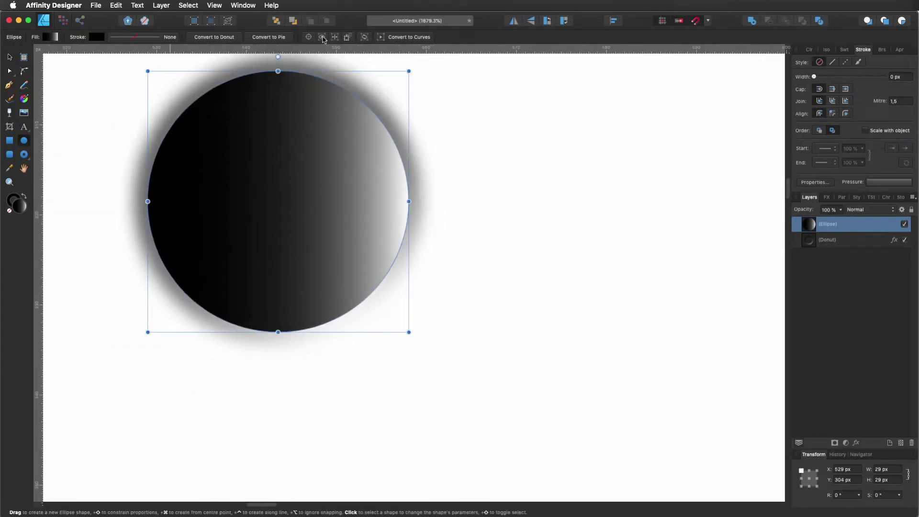
click(276, 21)
- Give the circle a solid black fill, undoing an accidental black fill on the ring
key(v)
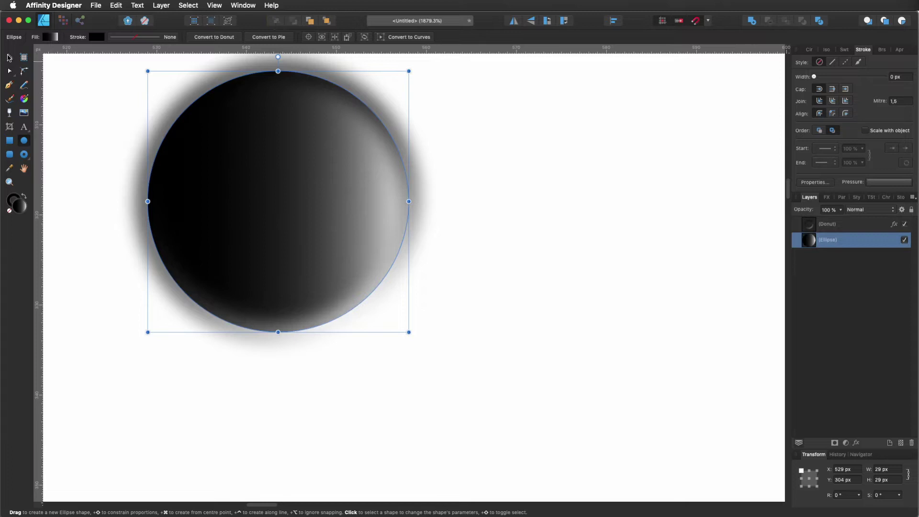
click(208, 202)
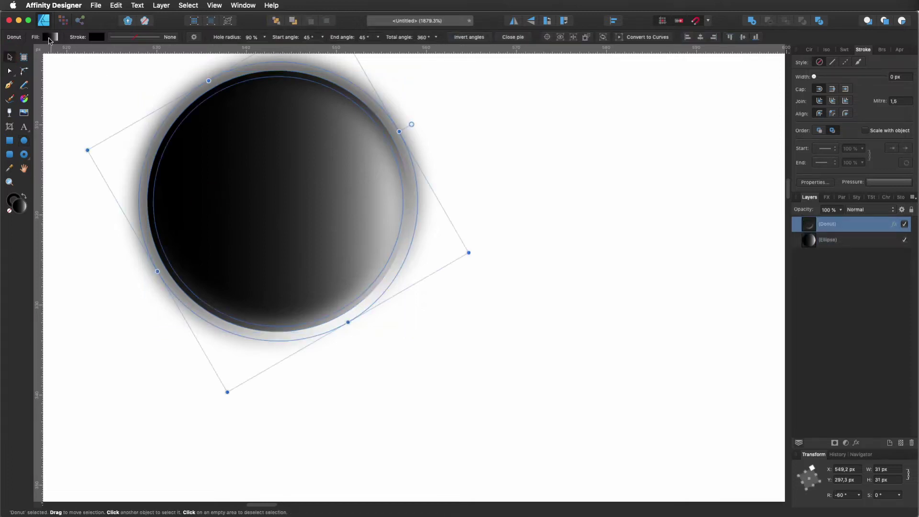
click(50, 37)
click(88, 48)
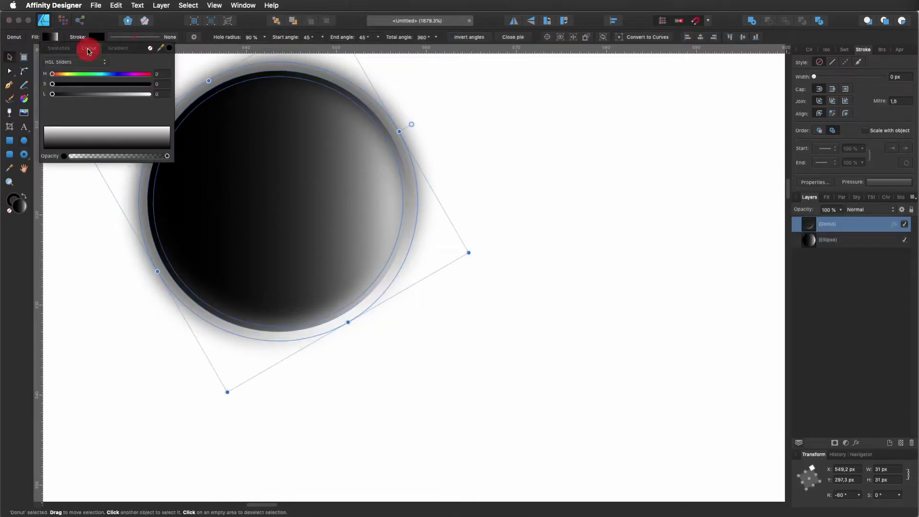
click(169, 49)
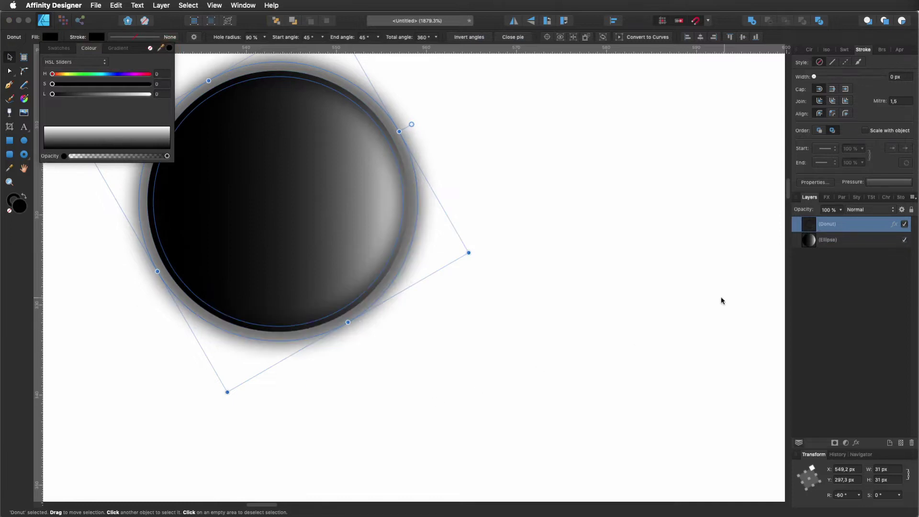
key(super+z)
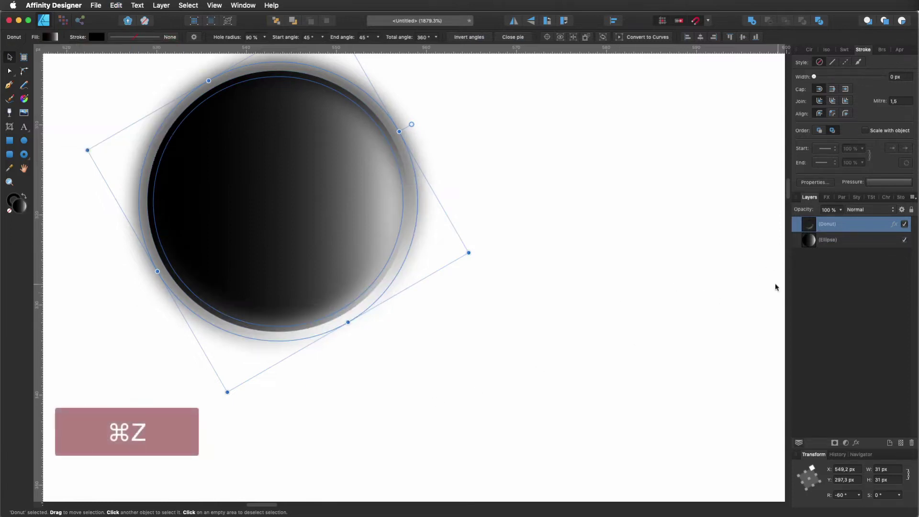
key(super+z)
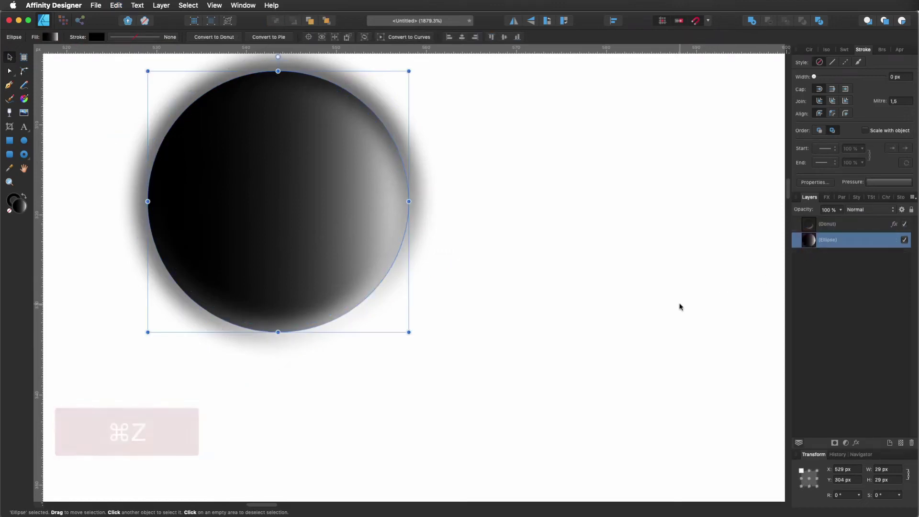
click(50, 38)
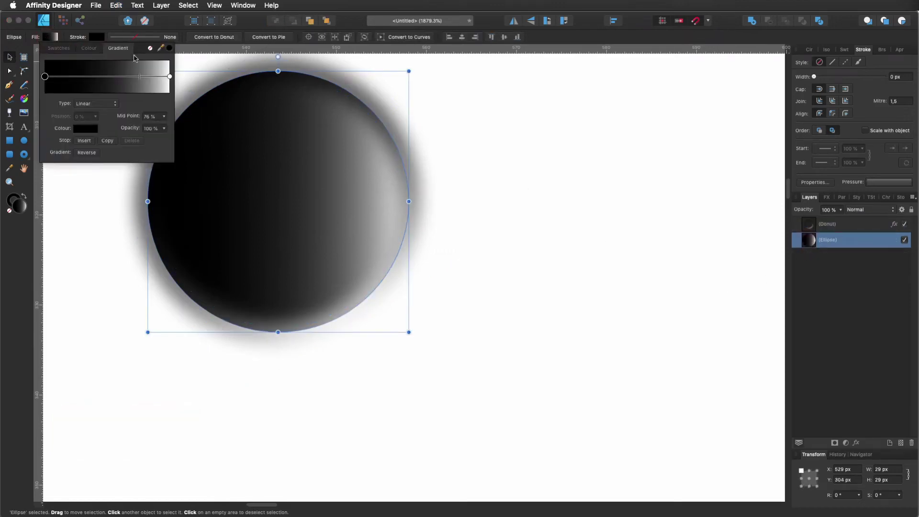
click(89, 49)
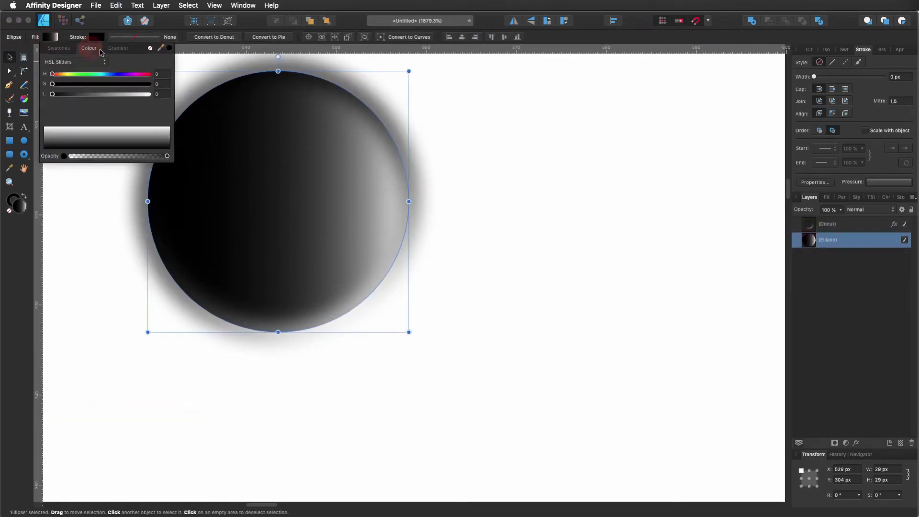
click(170, 49)
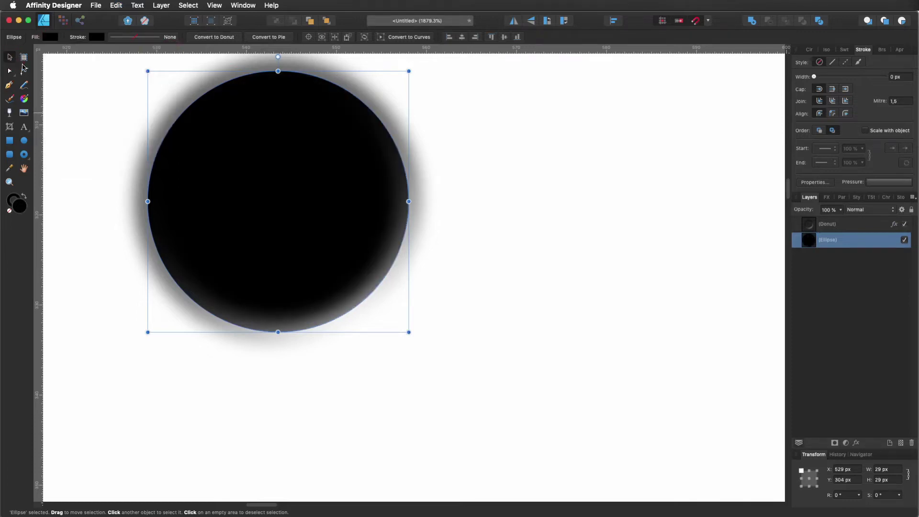
click(572, 264)
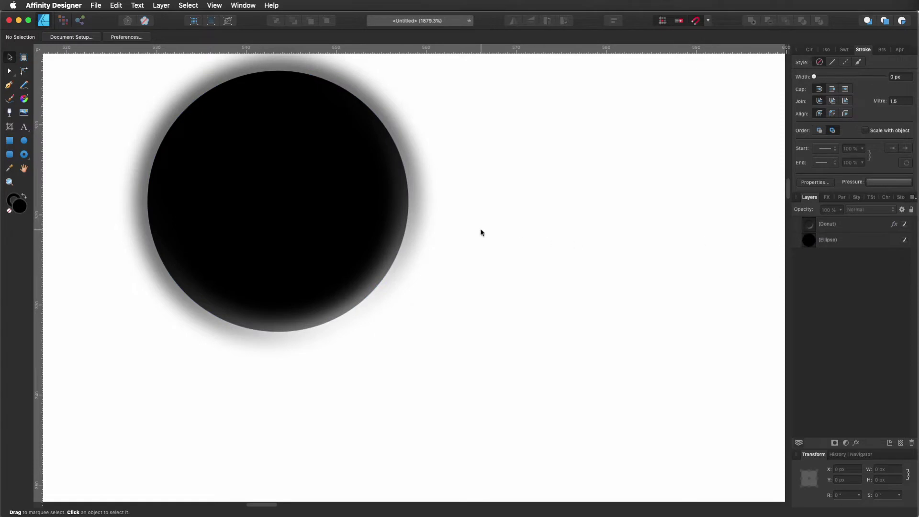
- Enlarge the circle to 31 × 31 px to match the ring
scroll(479, 232, down, 3)
click(376, 232)
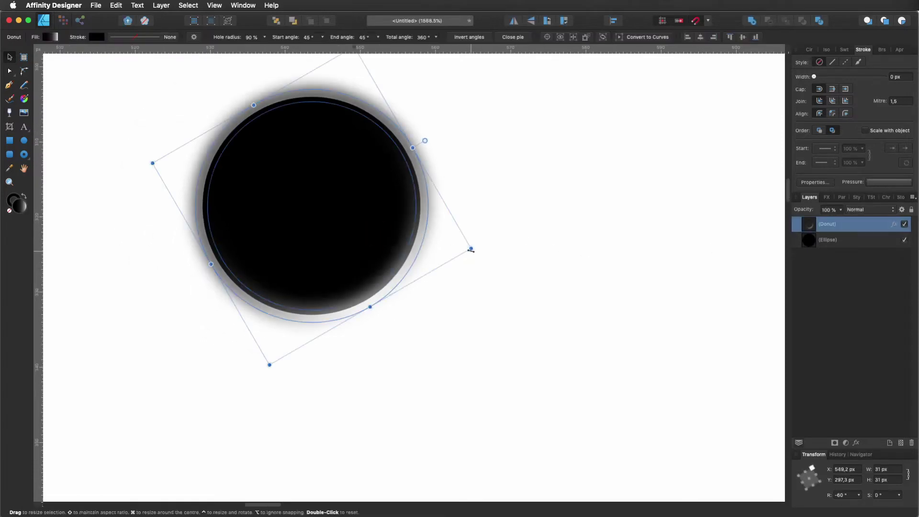
drag(471, 249, 469, 248)
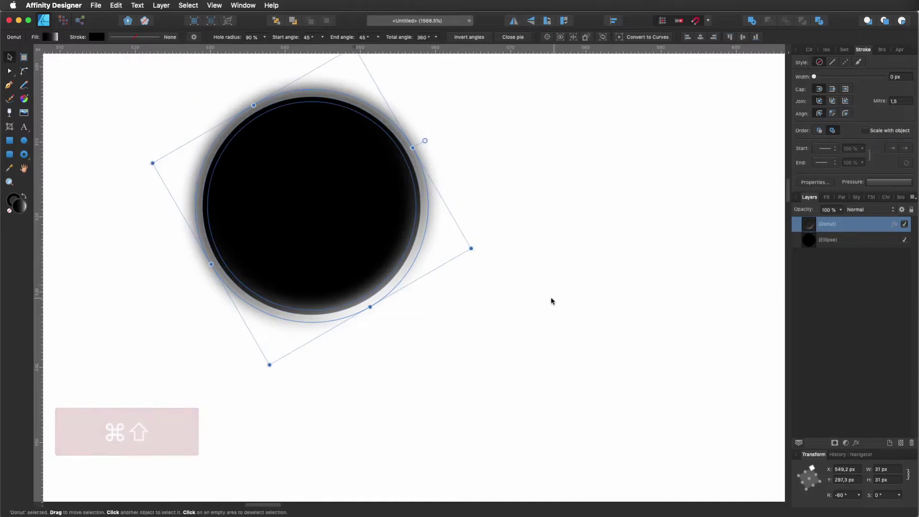
key(super+z)
key(super+z)
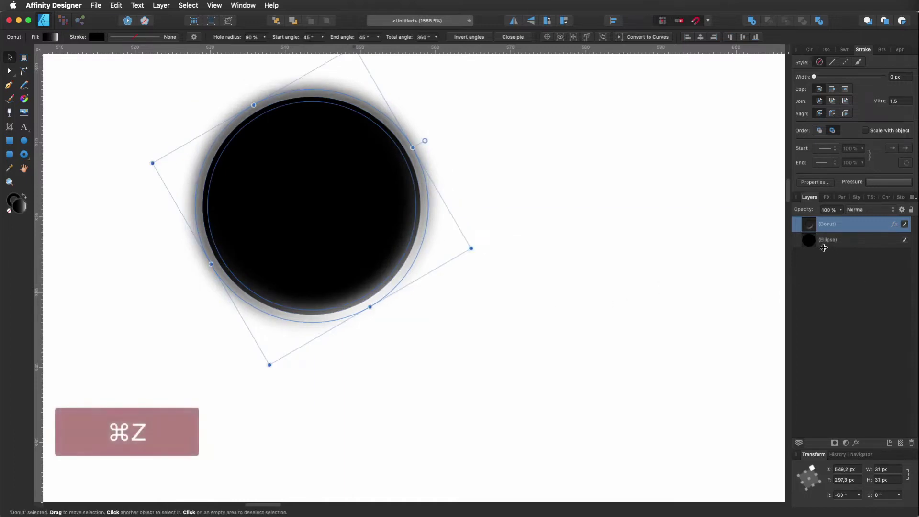
drag(421, 315, 422, 315)
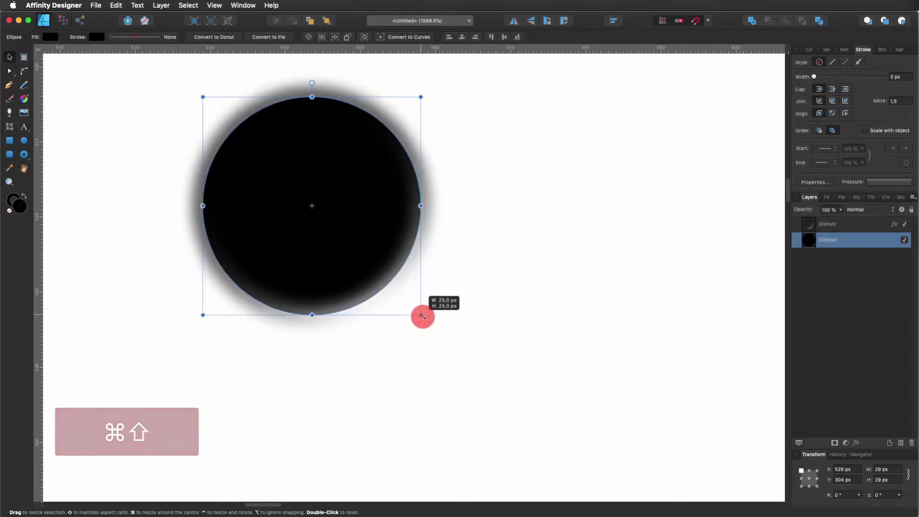
click(486, 205)
scroll(488, 224, down, 2)
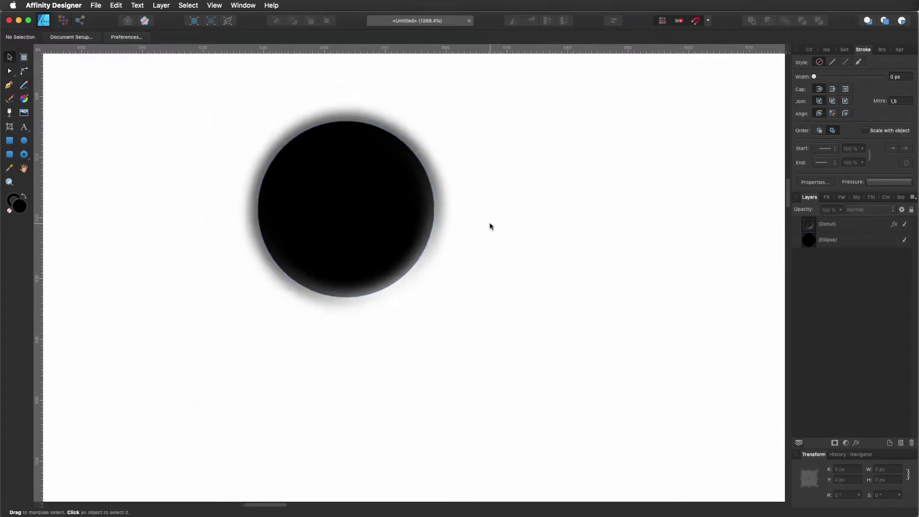
scroll(491, 227, down, 2)
scroll(343, 177, up, 3)
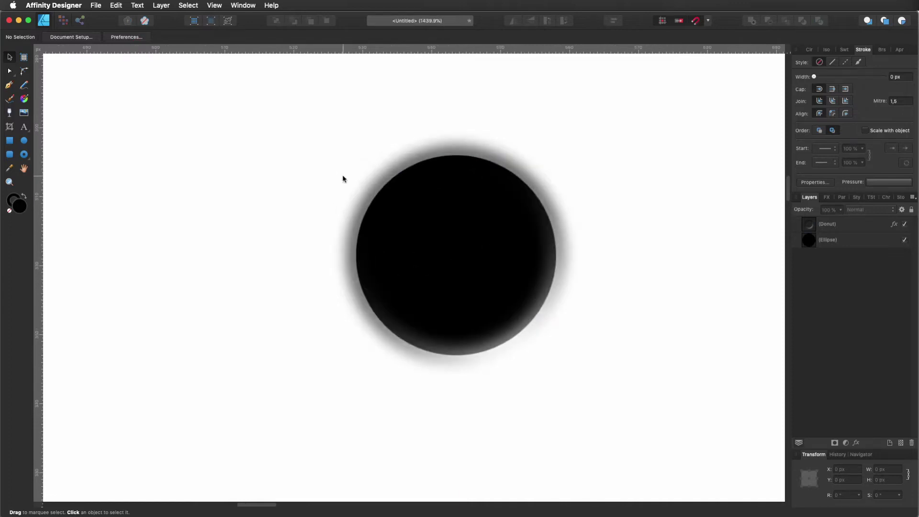
scroll(343, 178, down, 2)
- Group the ring and circle with Cmd+G, then set Luminosity blending at 82% opacity
drag(271, 109, 590, 373)
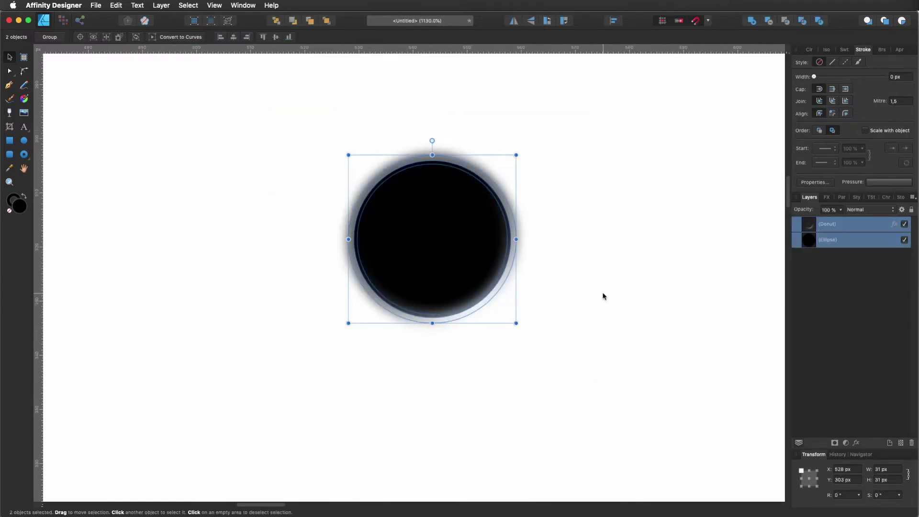
key(super+g)
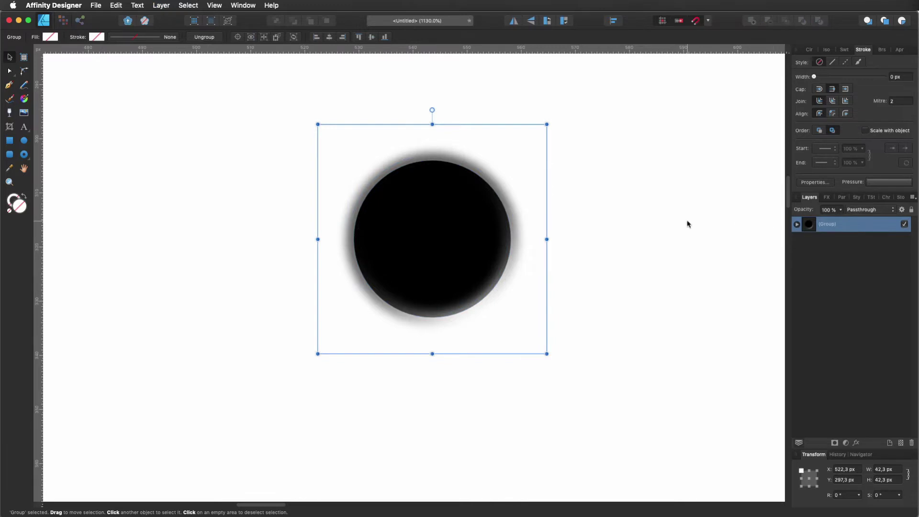
click(882, 214)
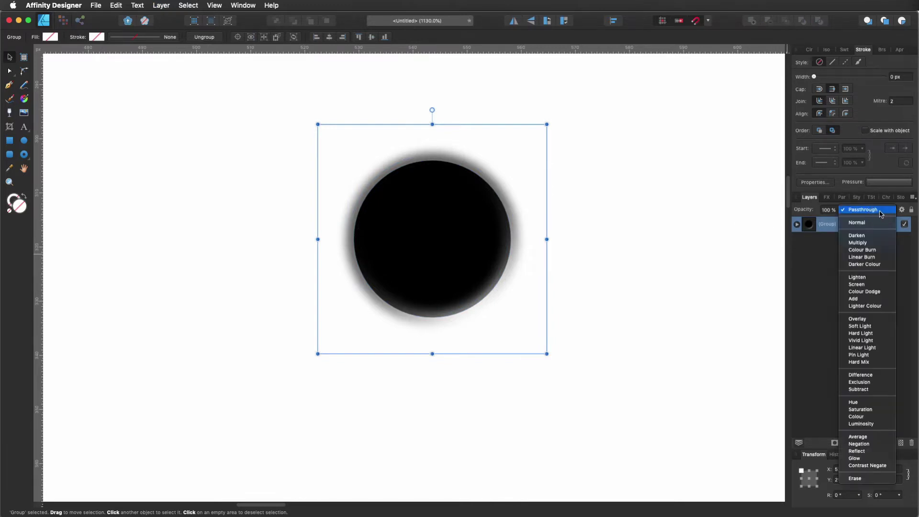
click(879, 424)
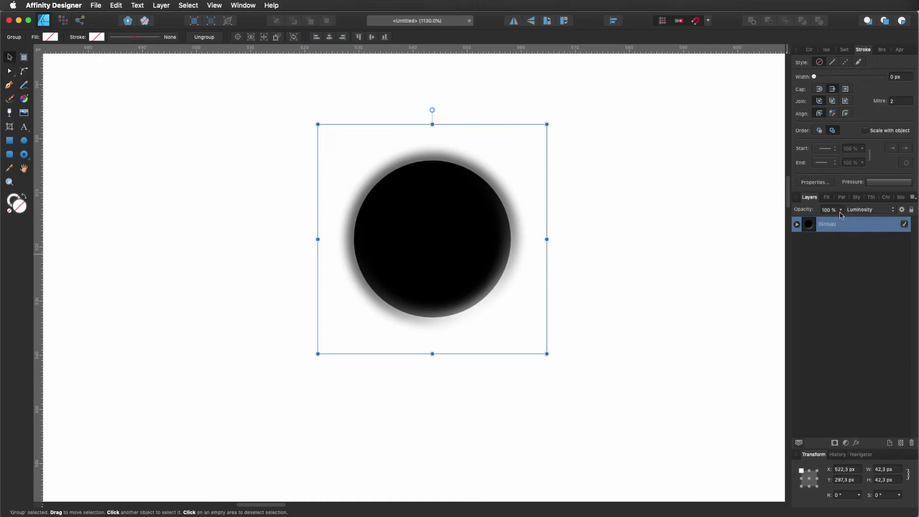
click(841, 212)
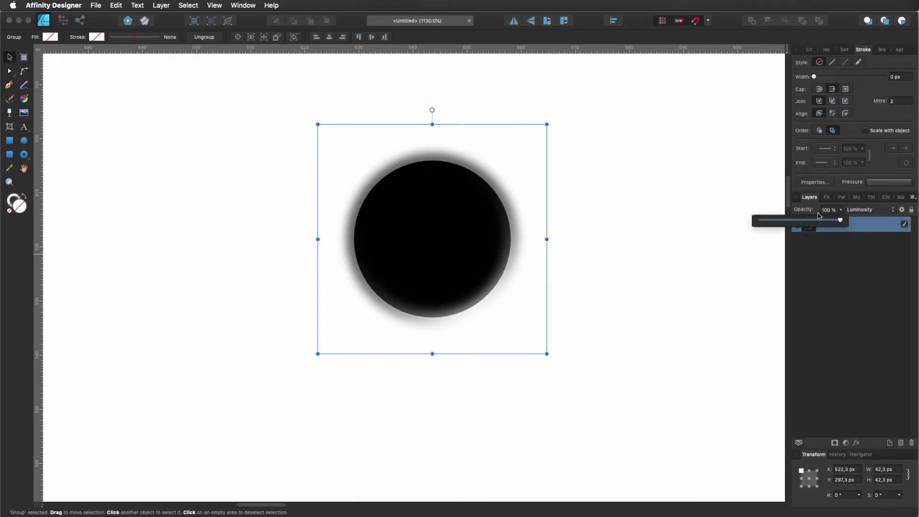
drag(841, 221, 833, 220)
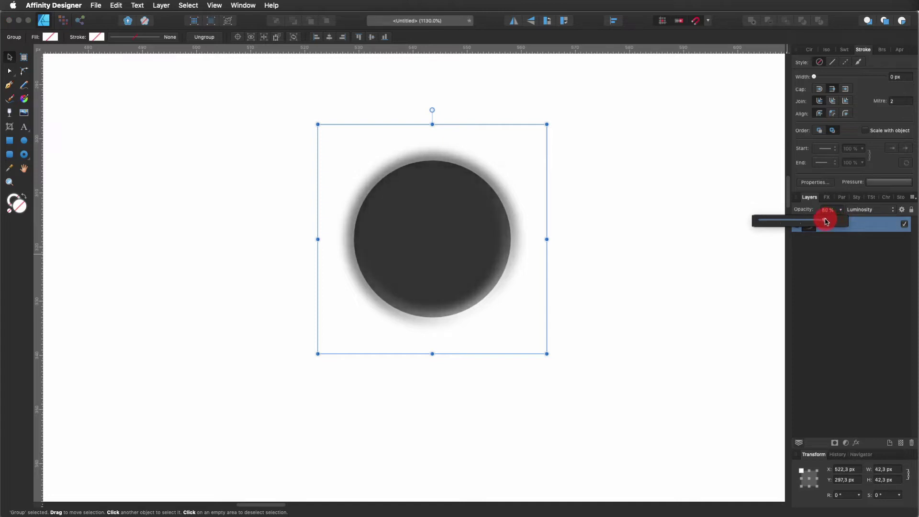
click(609, 256)
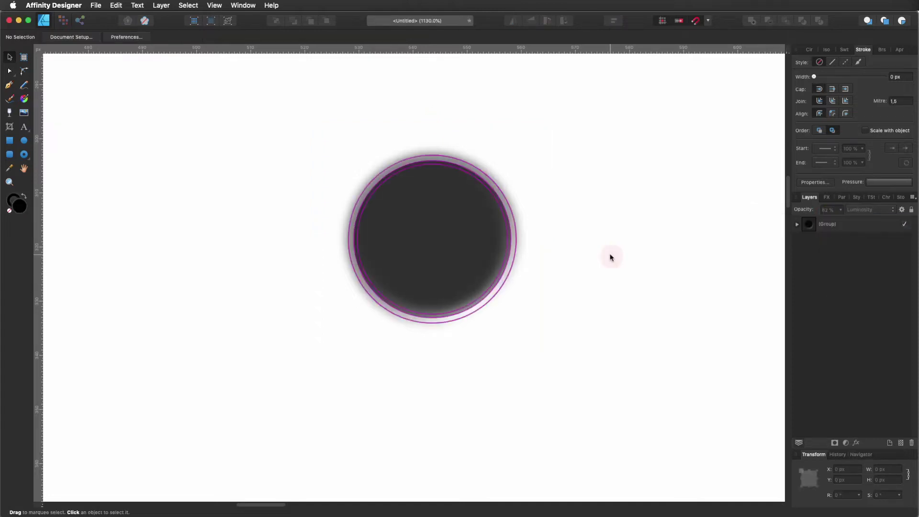
scroll(216, 205, down, 3)
scroll(216, 204, down, 5)
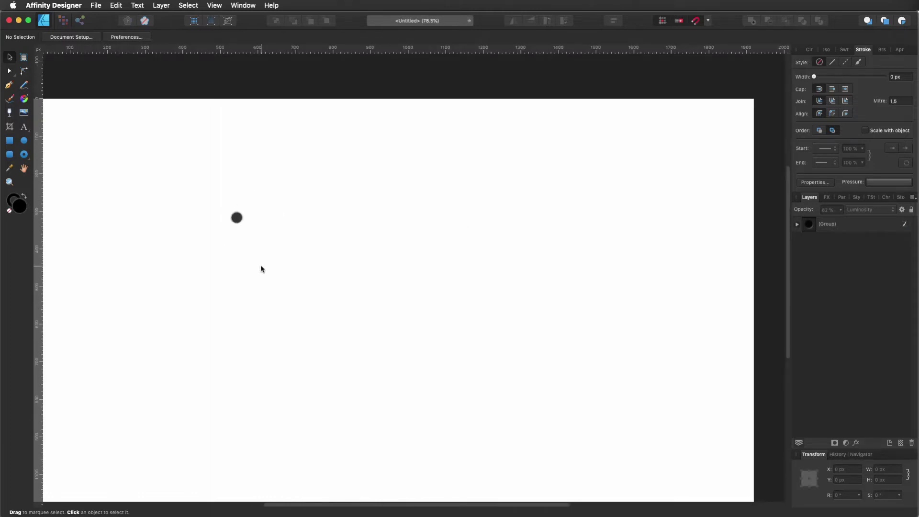
- Drag the button group to the page's top-left corner, around X 15.3 px, Y 18.3 px
scroll(262, 269, left, 5)
drag(336, 195, 456, 292)
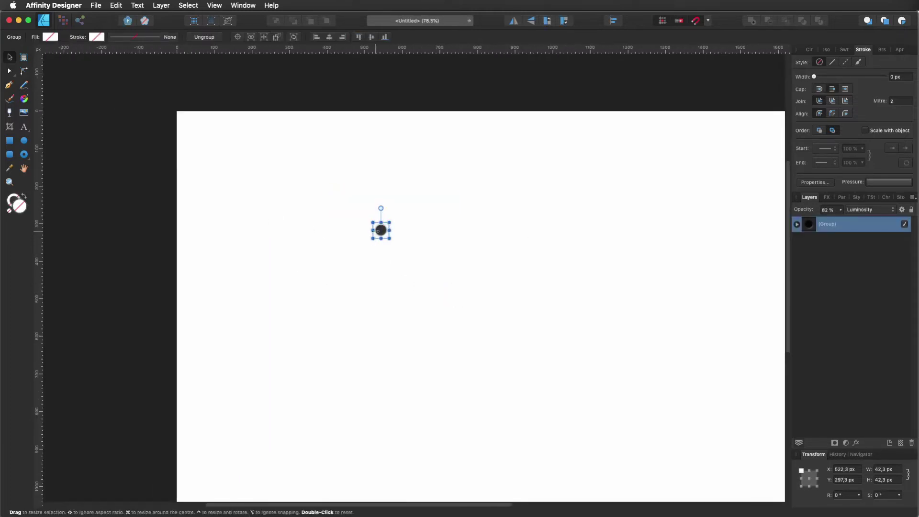
drag(381, 231, 191, 130)
scroll(218, 136, up, 5)
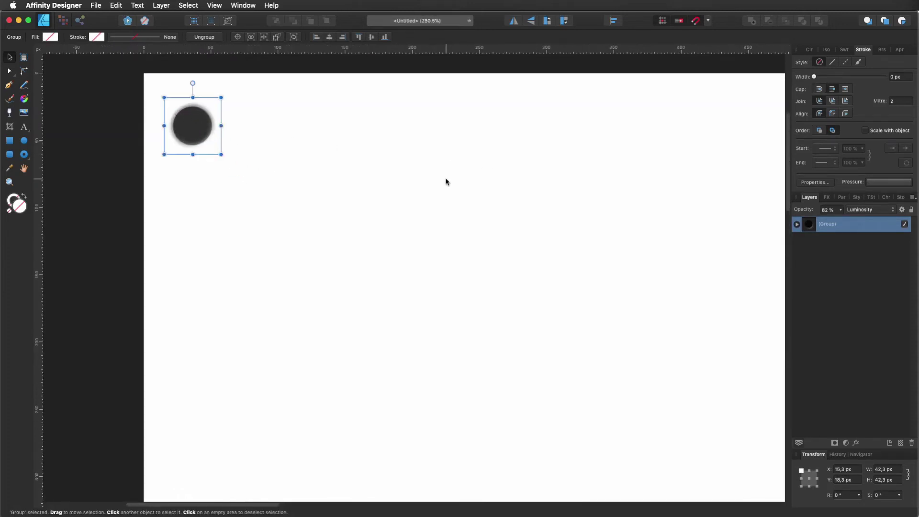
scroll(569, 162, down, 3)
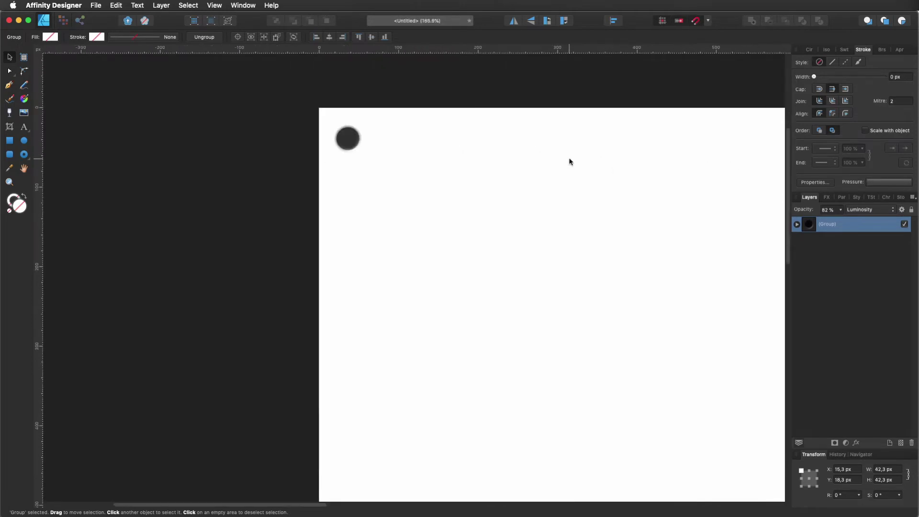
scroll(570, 162, down, 3)
scroll(484, 176, right, 3)
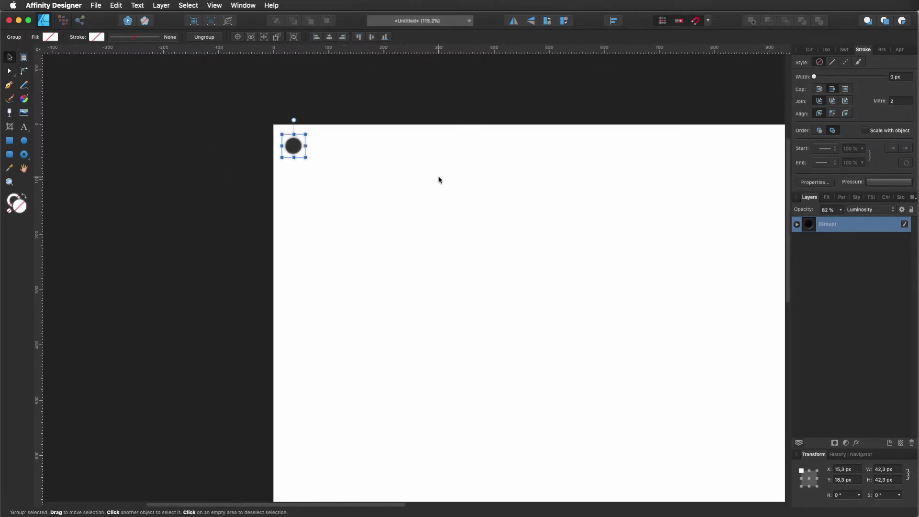
scroll(374, 164, up, 2)
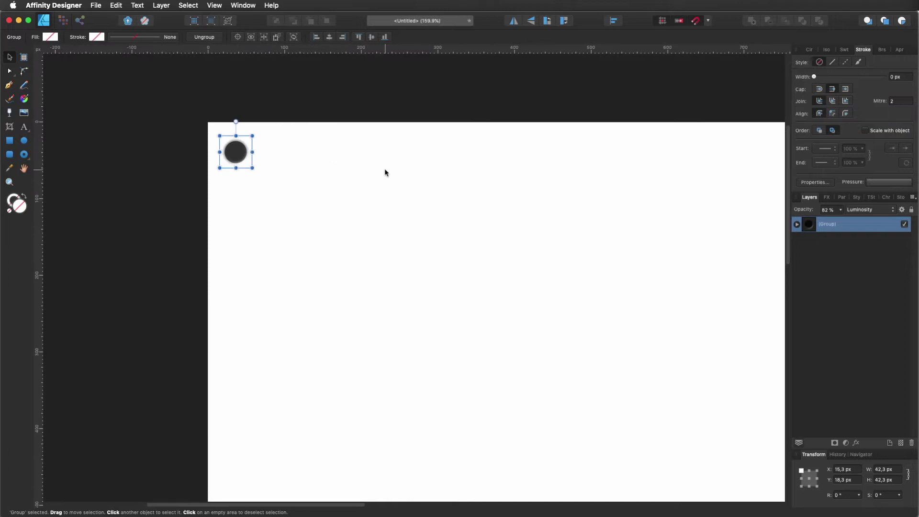
- Turn on Show Grid and open the Grid and Axis Manager from the View menu
click(214, 5)
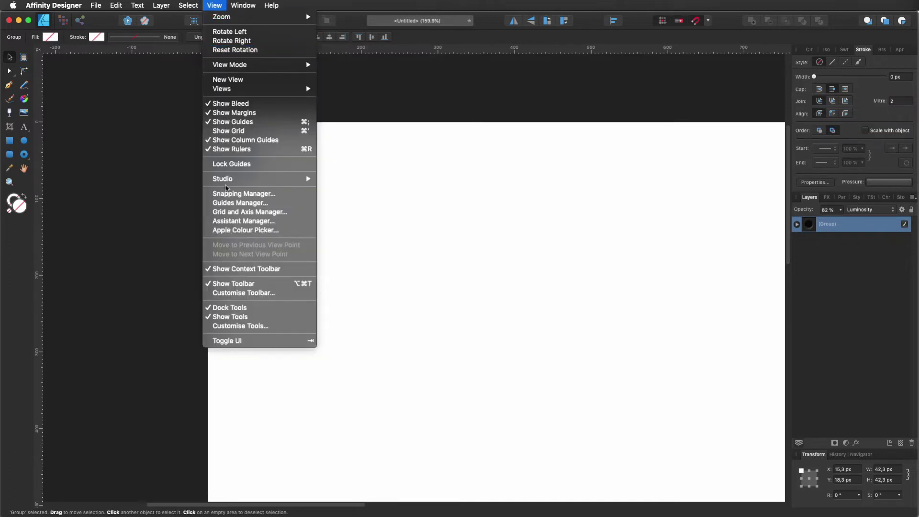
click(236, 129)
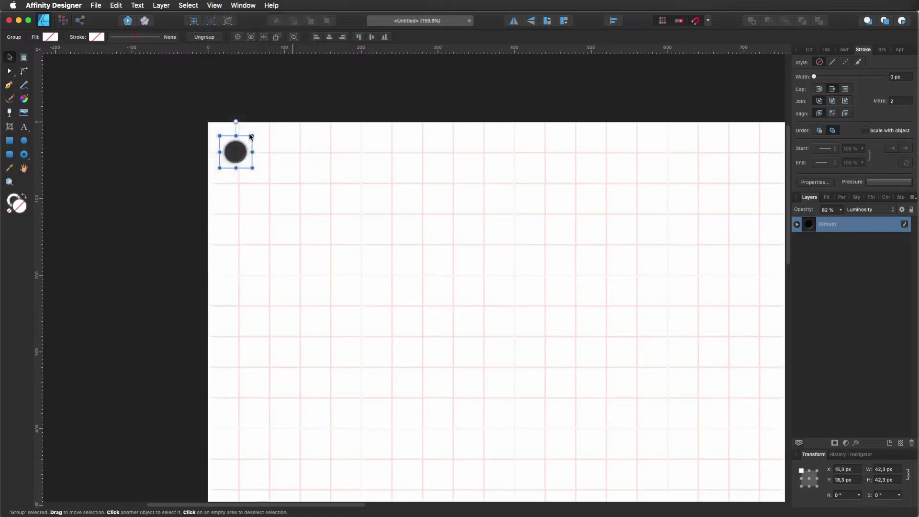
click(220, 10)
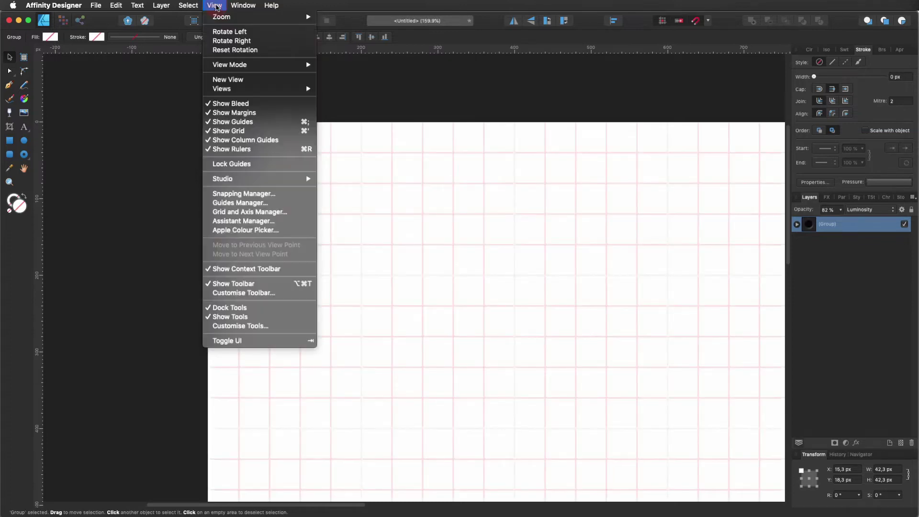
click(233, 213)
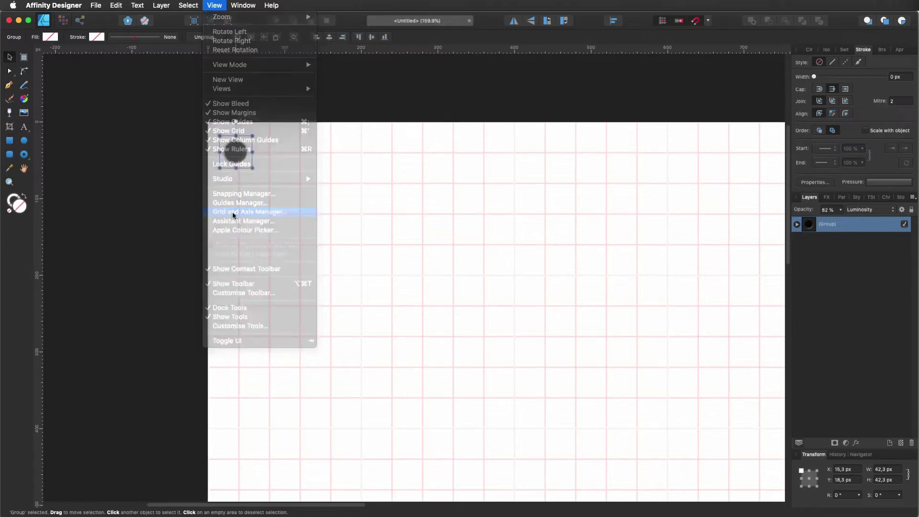
- In Advanced mode, set first axis spacing 36.4 px and second axis 29.4 px, both with 2 divisions
click(390, 77)
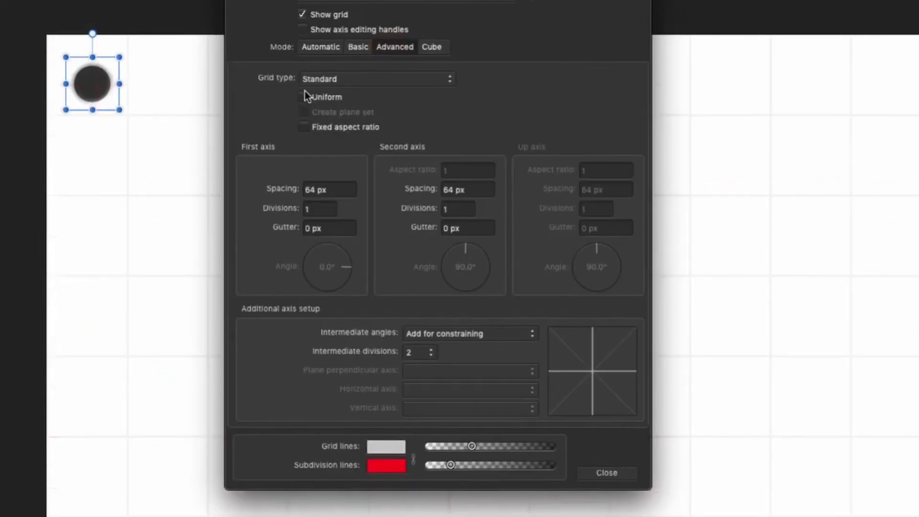
click(303, 97)
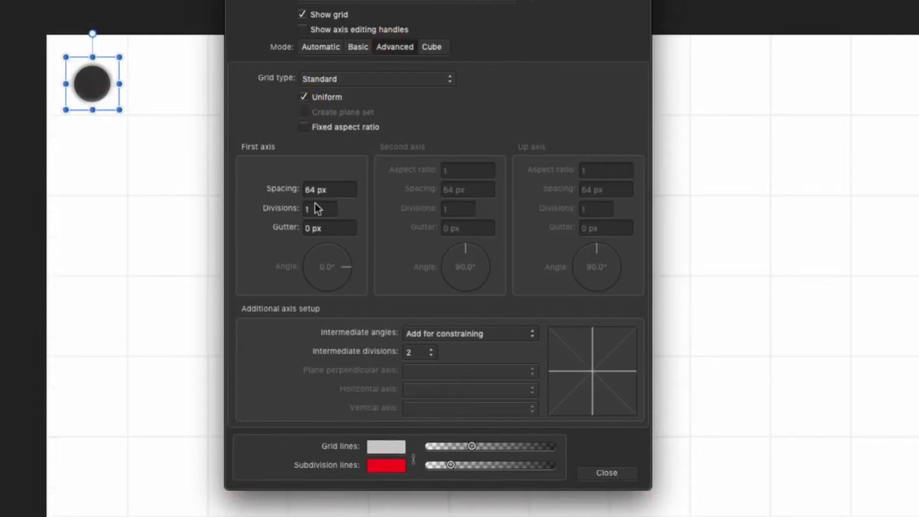
click(305, 97)
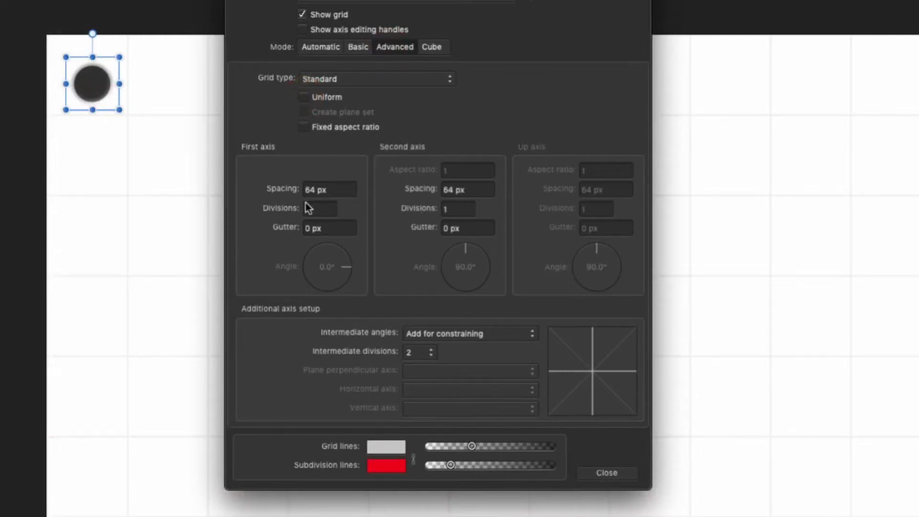
click(269, 194)
text(36)
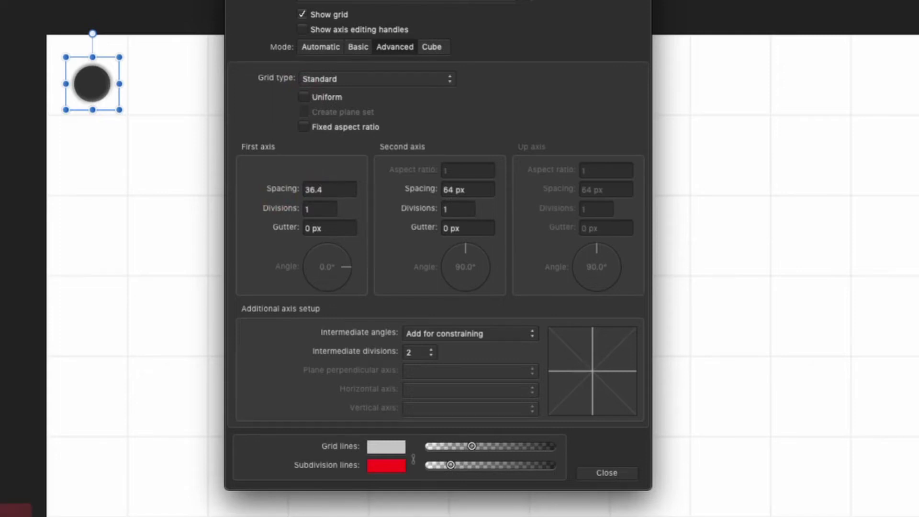
text(.4)
key(Tab)
click(311, 209)
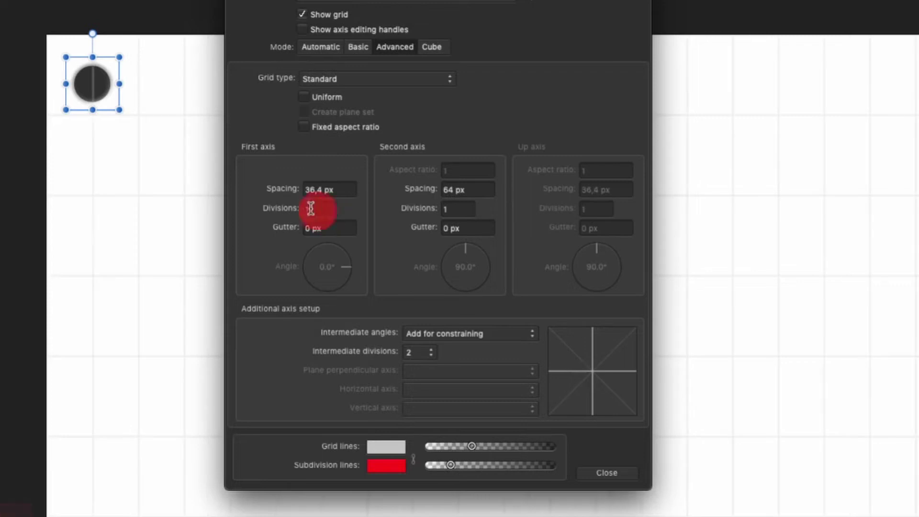
text(2)
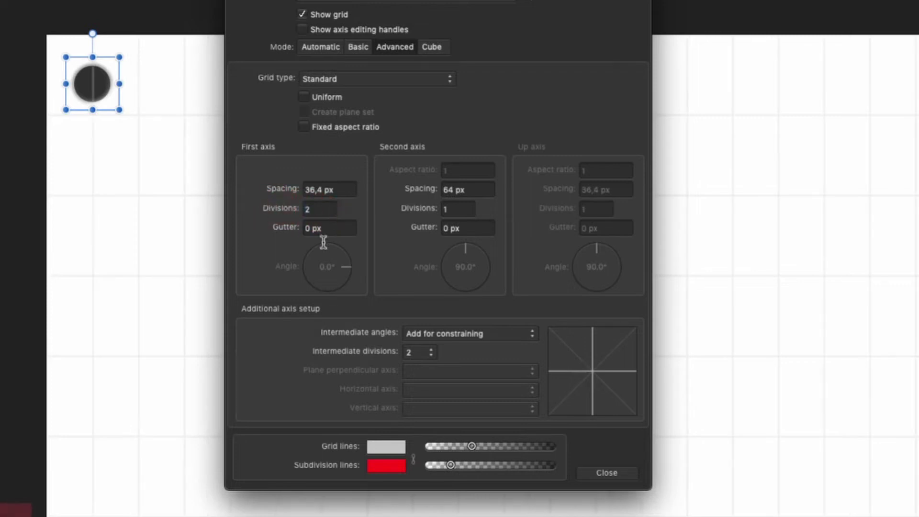
click(471, 193)
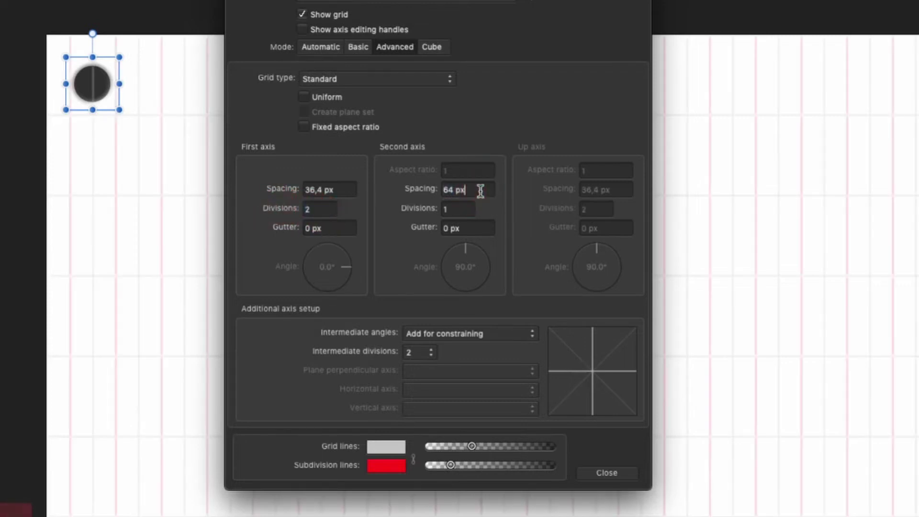
drag(478, 189, 373, 185)
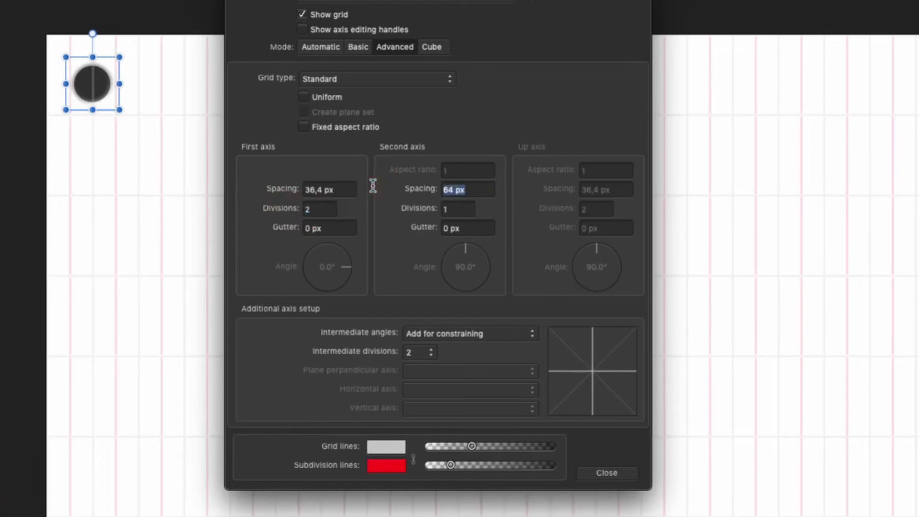
text(29)
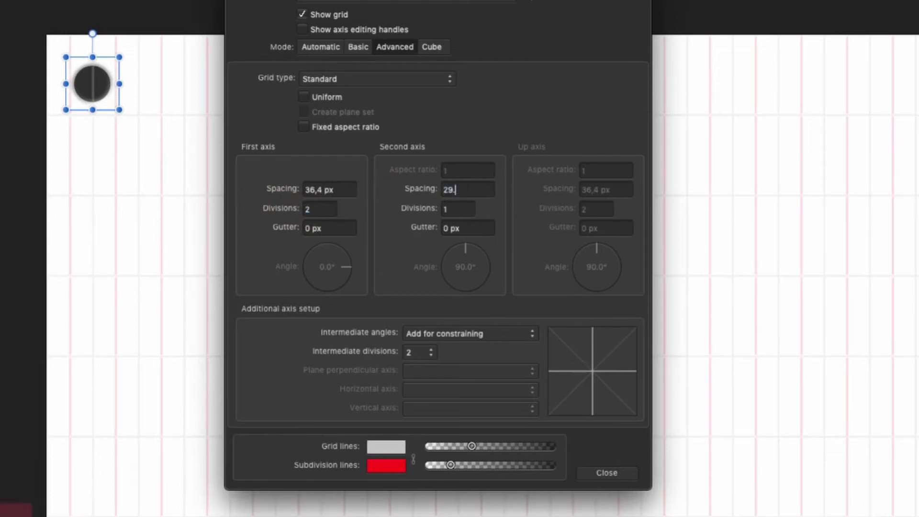
text(.4)
click(455, 208)
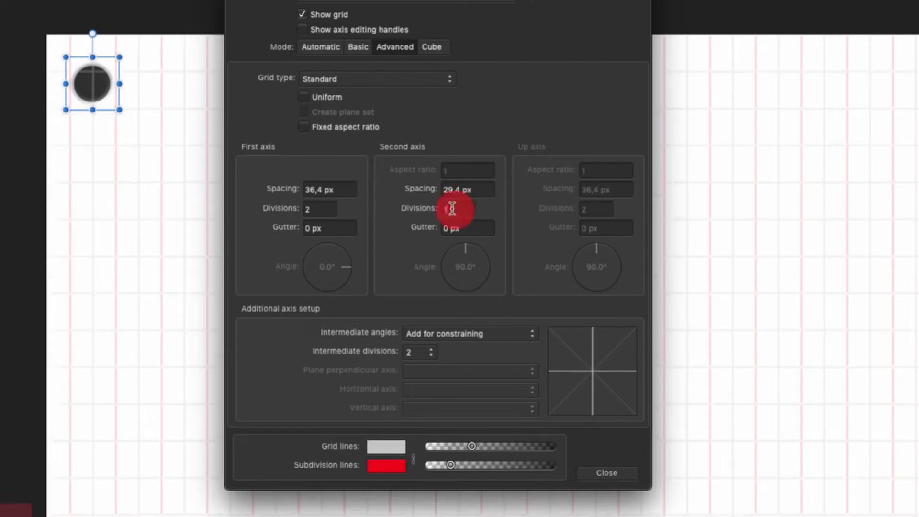
text(2)
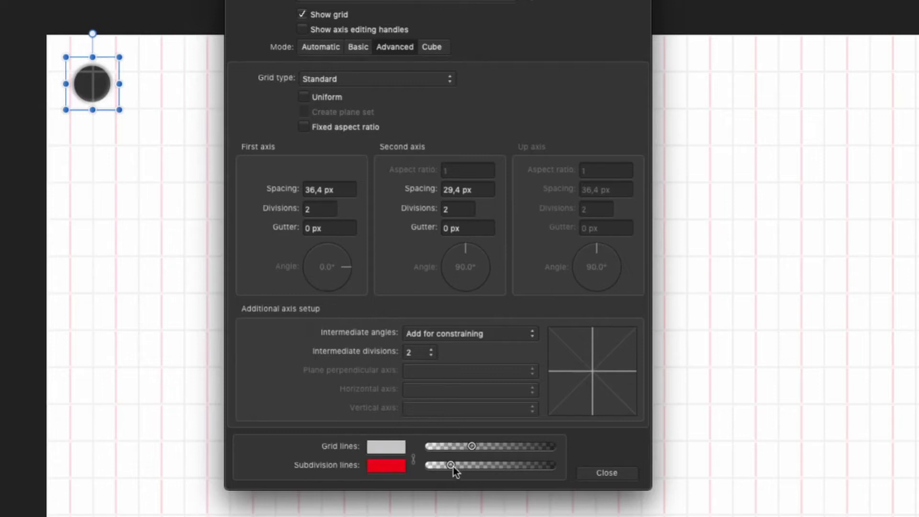
- Make subdivision lines more opaque, darken grid lines to lightness 42, and close the manager
drag(453, 467, 472, 464)
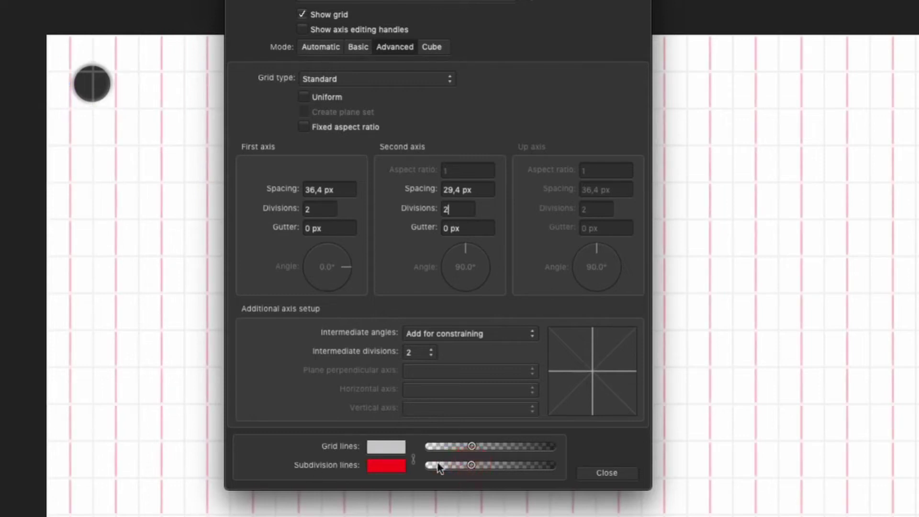
click(383, 448)
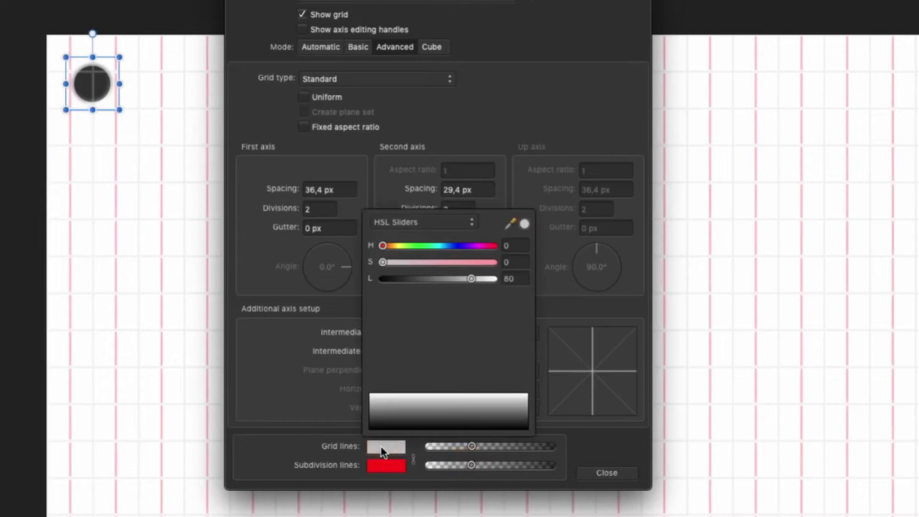
drag(470, 280, 432, 280)
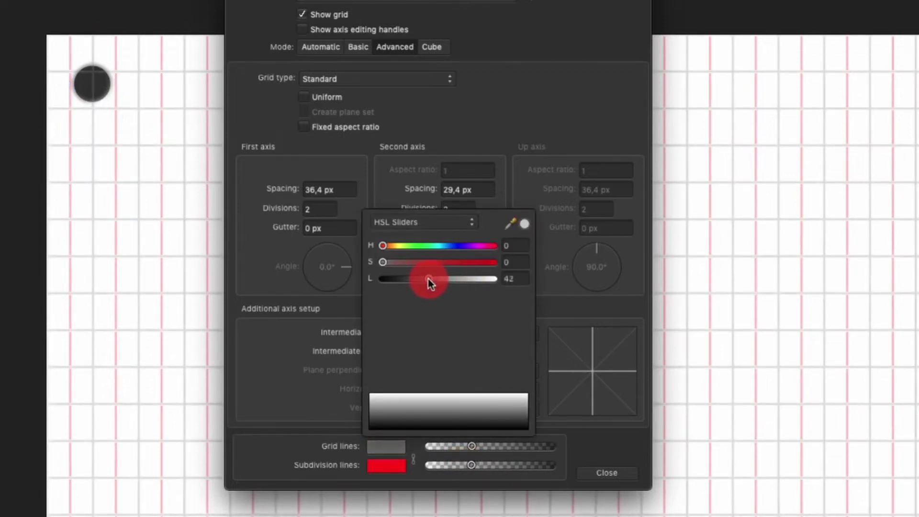
drag(428, 279, 429, 278)
click(257, 368)
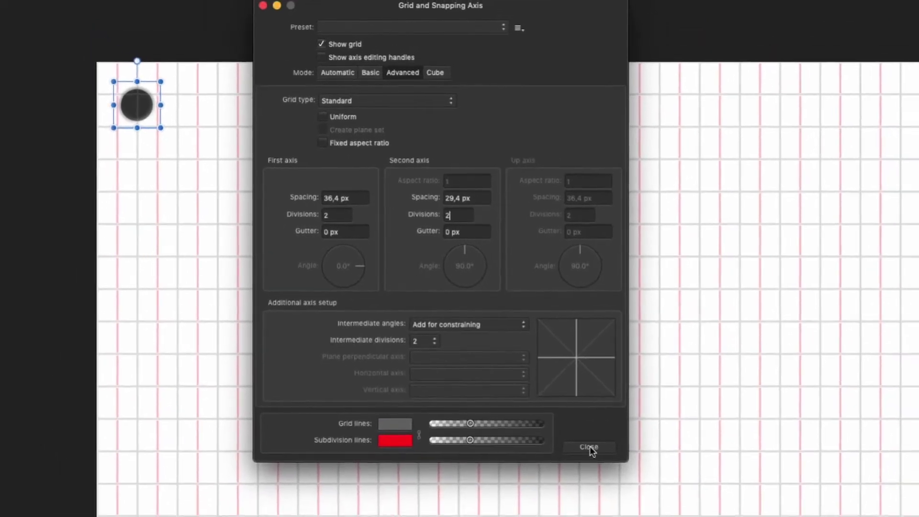
click(606, 473)
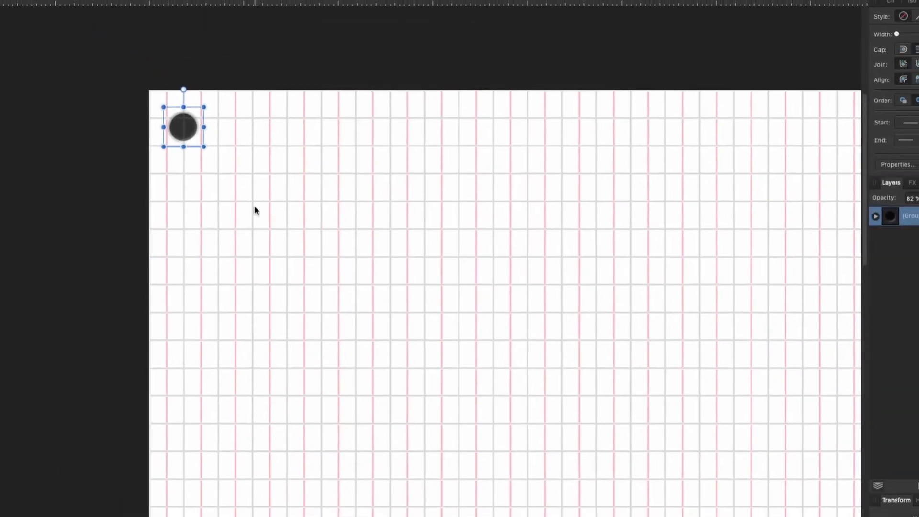
- In View > Grid and Axis Manager, set the second axis to 2 divisions, so red subdivisions also run horizontally
scroll(255, 211, up, 5)
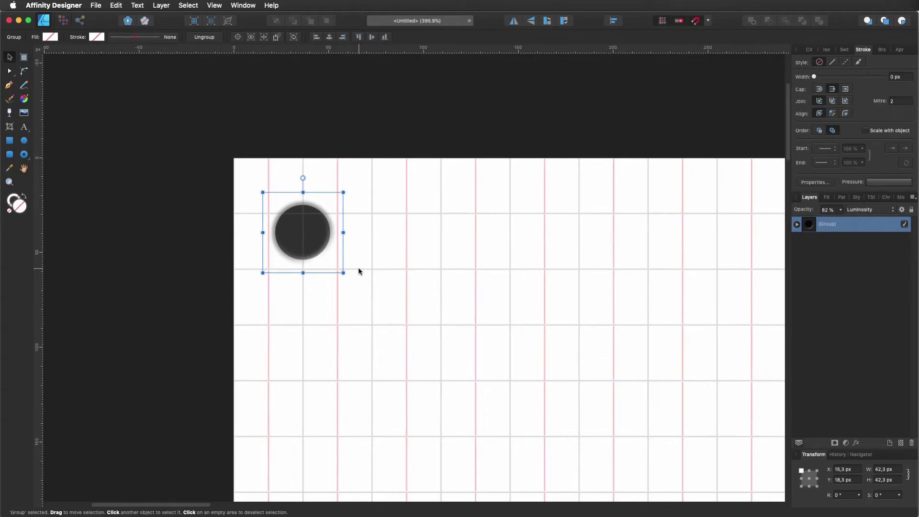
click(214, 5)
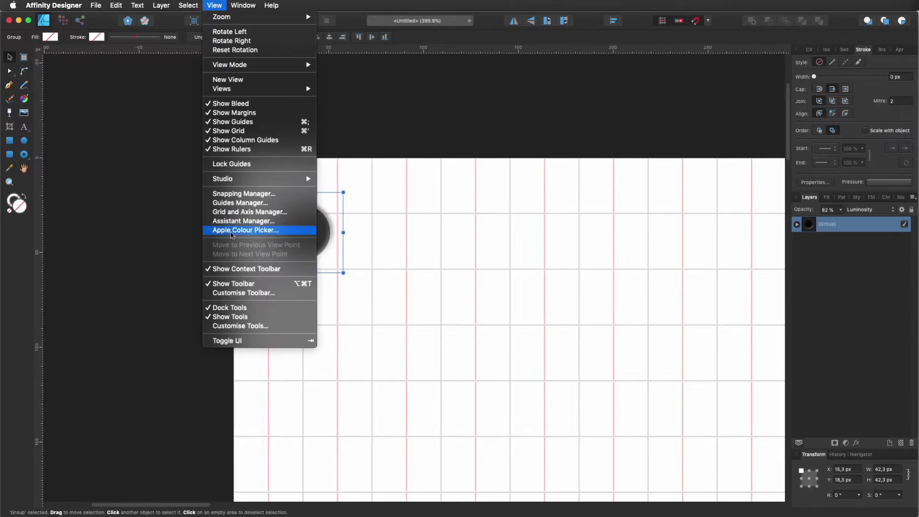
click(237, 210)
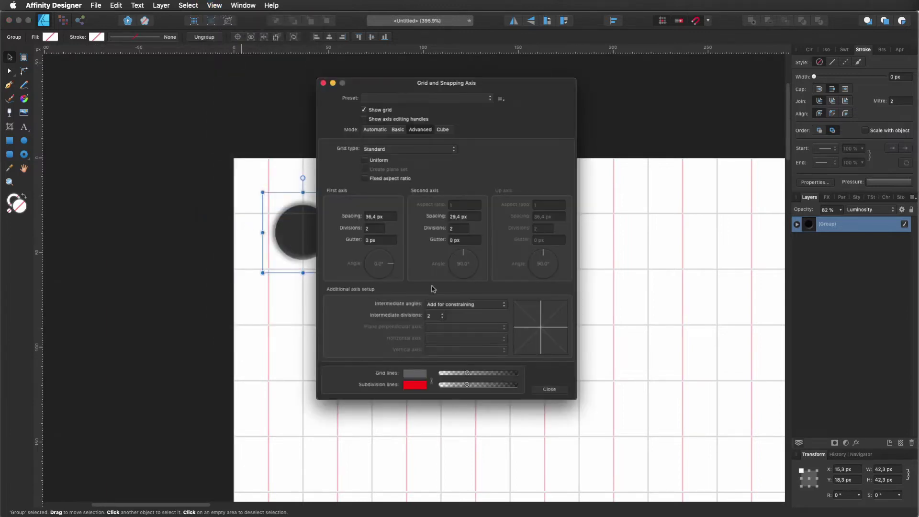
click(464, 215)
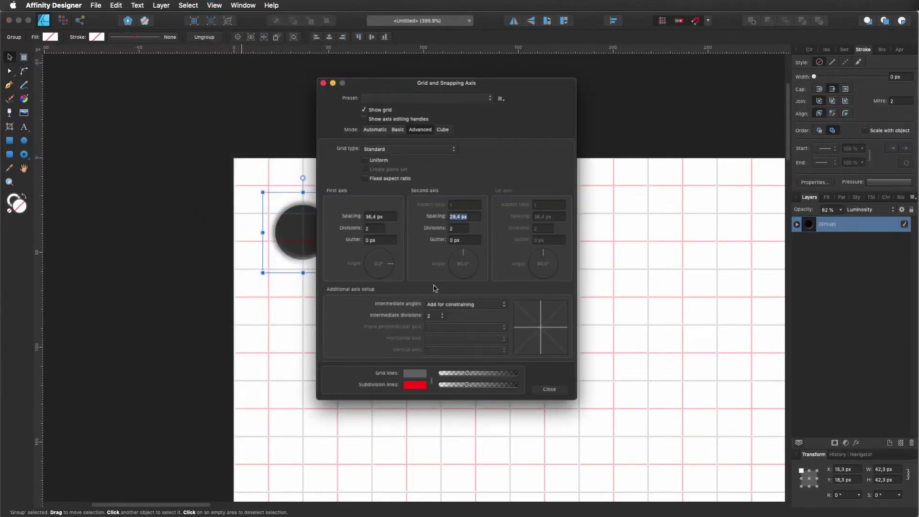
click(456, 231)
click(550, 390)
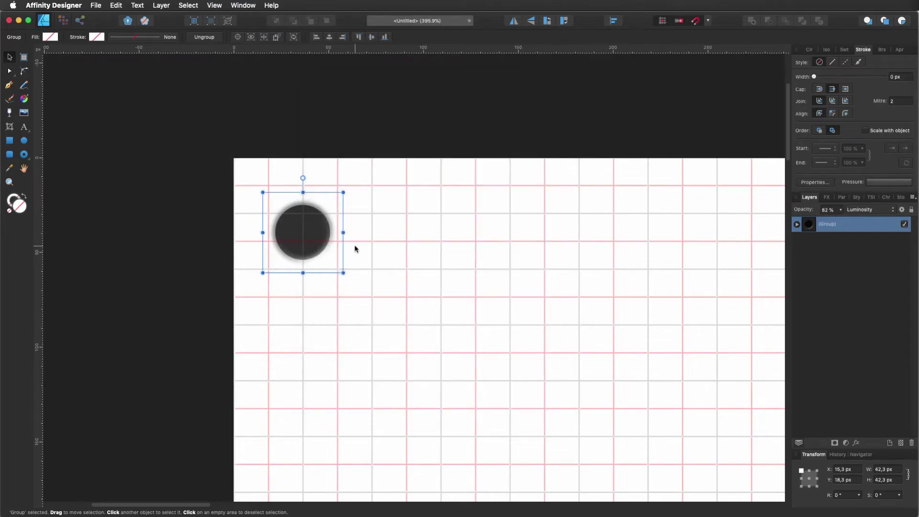
- Snap the blurred dark circle group onto the page's top-left grid intersection
scroll(320, 238, up, 5)
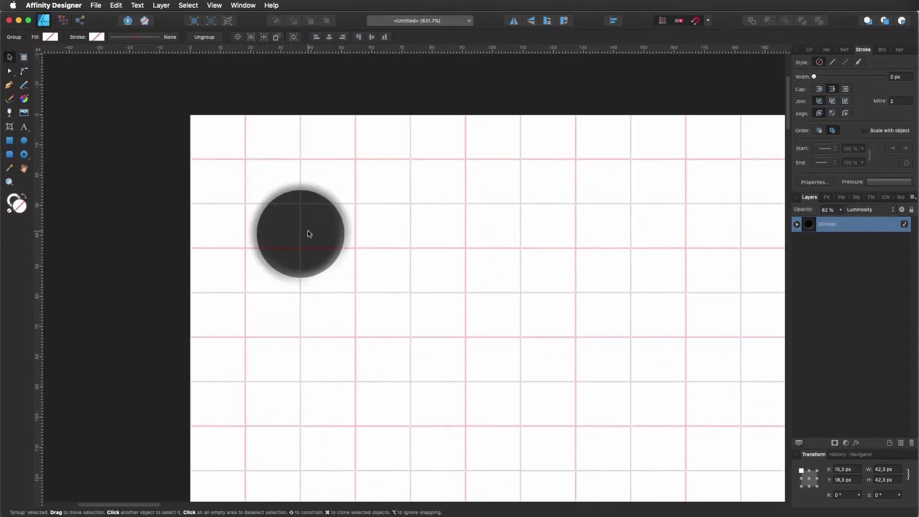
drag(317, 238, 267, 166)
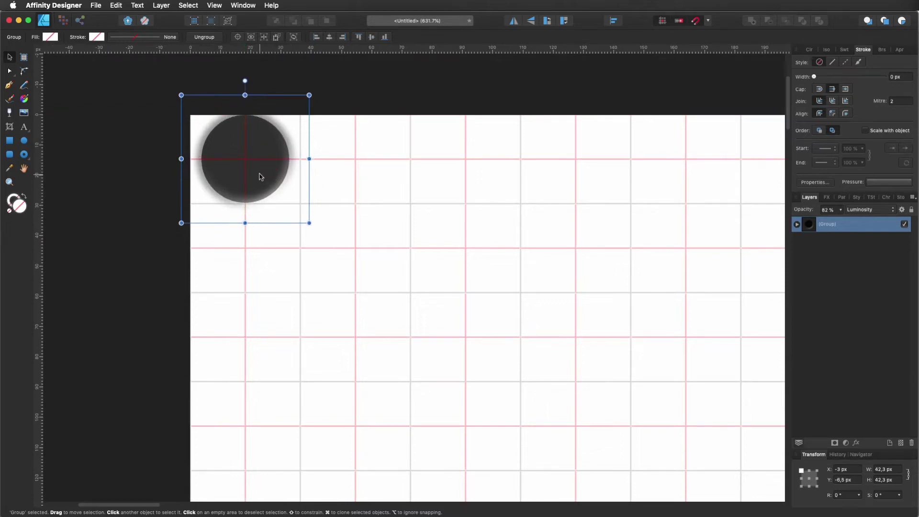
scroll(260, 175, up, 3)
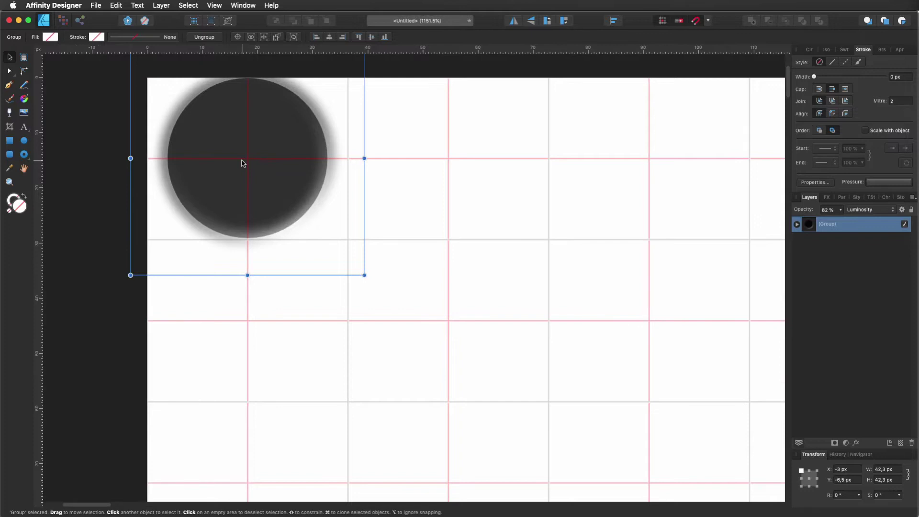
scroll(241, 163, down, 2)
scroll(242, 163, down, 2)
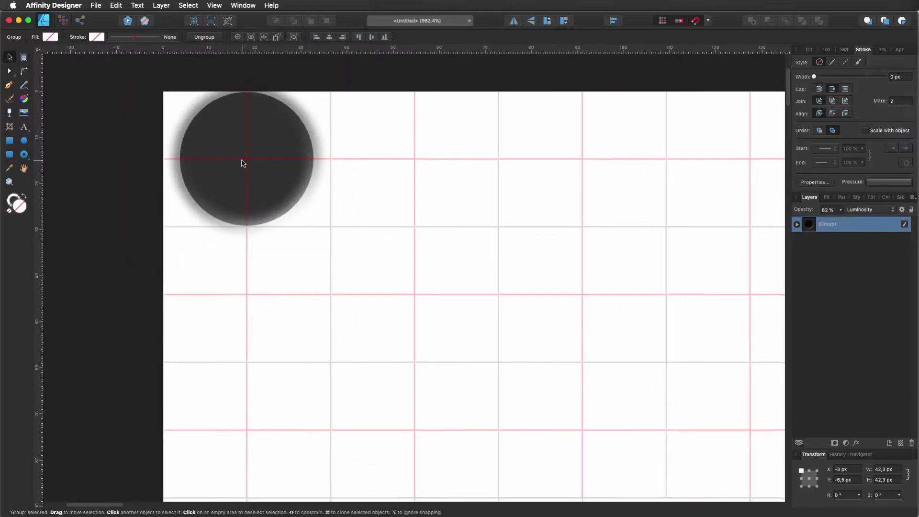
alt+click(267, 193)
- Place a copy of the circle one grid cell, 36.4 px, to its right along the top edge
drag(266, 193, 398, 191)
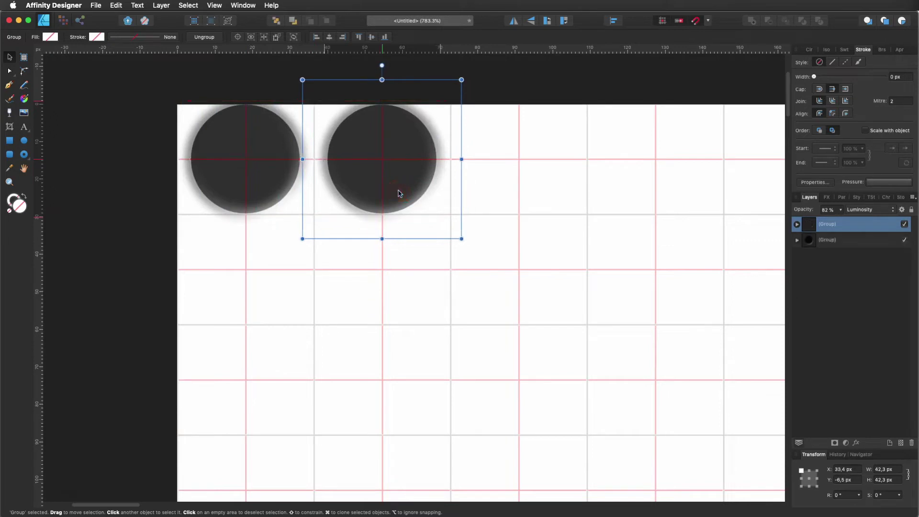
scroll(303, 215, down, 6)
scroll(327, 281, down, 3)
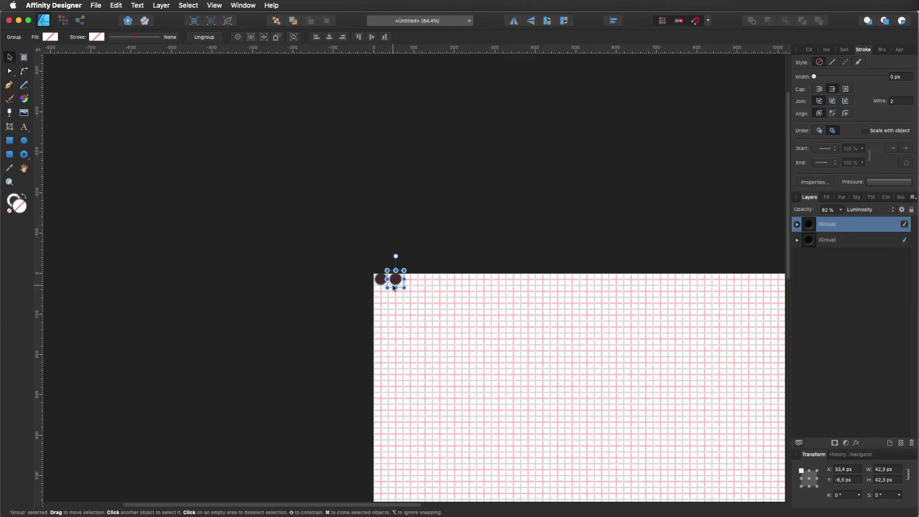
scroll(517, 351, right, 3)
scroll(517, 351, down, 2)
scroll(485, 334, right, 10)
scroll(484, 334, down, 3)
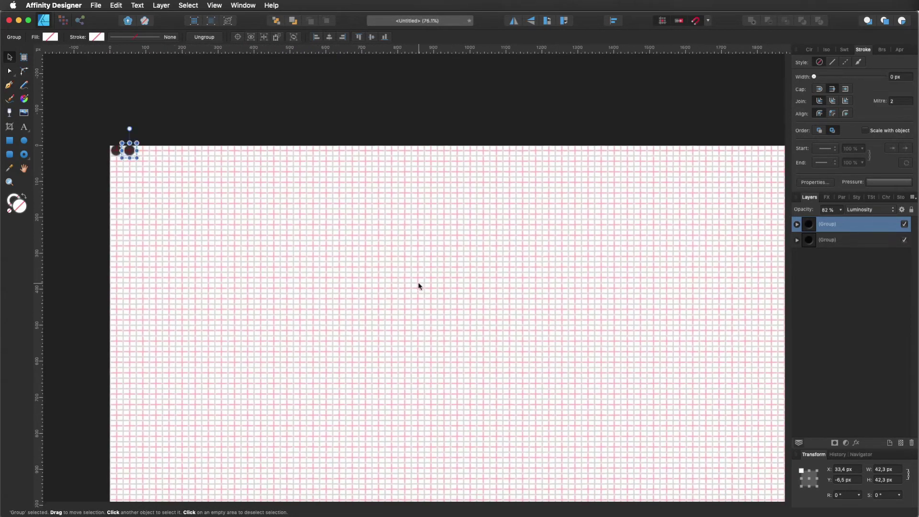
scroll(418, 285, down, 2)
scroll(427, 290, right, 2)
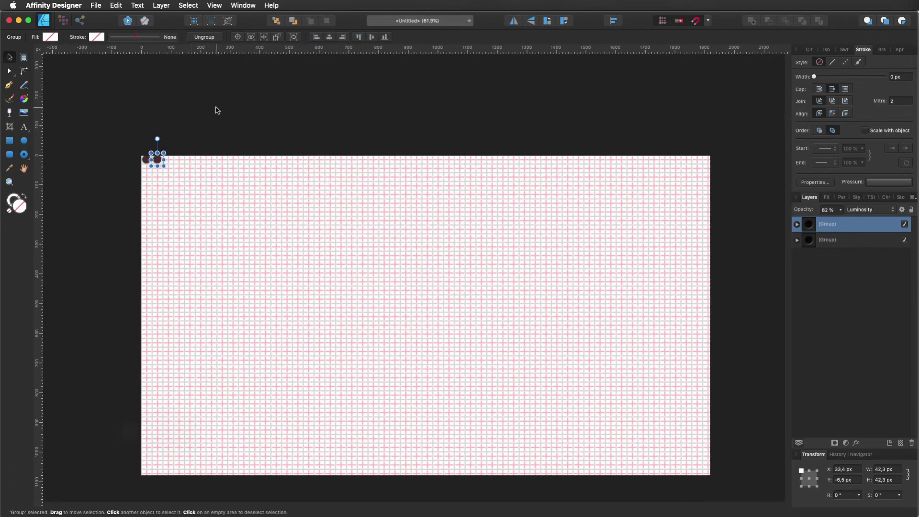
- Step-duplicate the circle with Cmd+J across the page's entire top edge
key(super+j)
key(super+j)
key(super+j)
key(super+j)
key(super+j)
key(super+j)
key(super+j)
key(super+j)
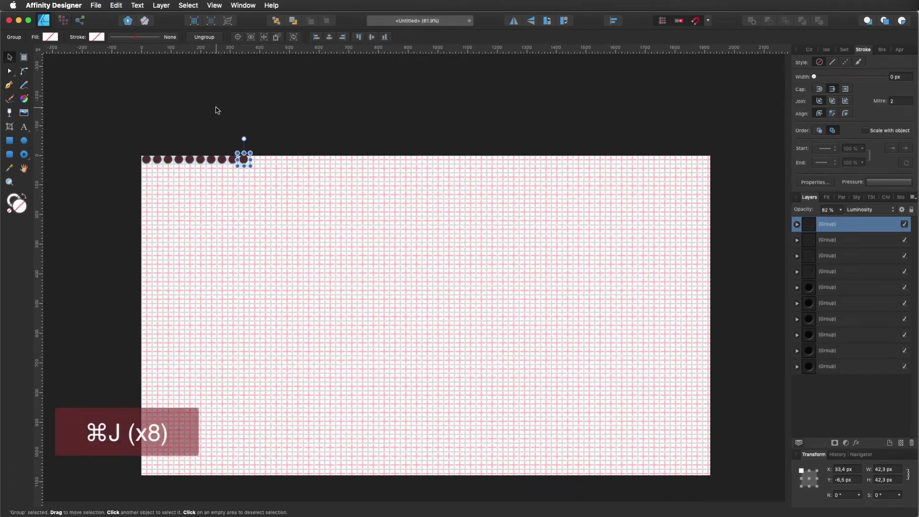
key(super+j)
key(super+j)
key(super+j)
key(super+j)
key(super+j)
key(super+j)
key(super+j)
key(super+j)
key(super+j)
key(super+j)
key(super+j)
key(super+j)
key(super+j)
key(super+j)
key(super+j)
key(super+j)
key(super+j)
key(super+j)
key(super+j)
key(super+j)
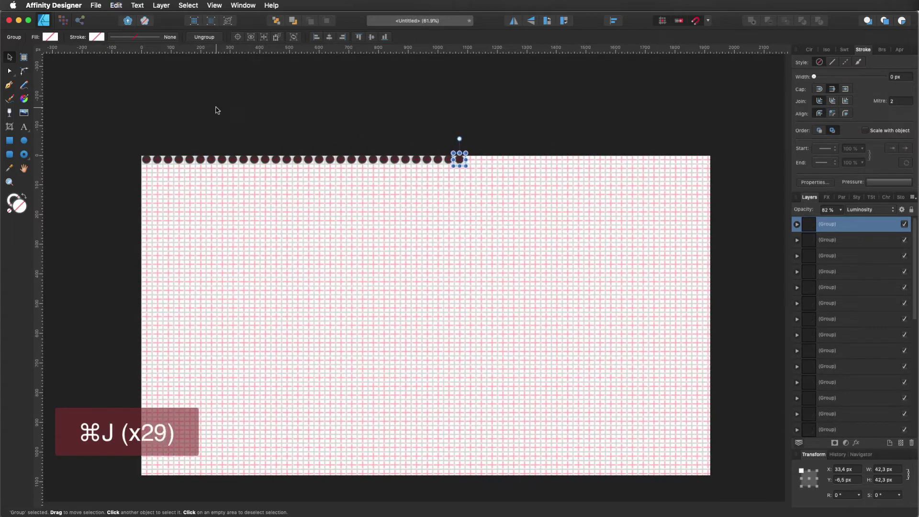
key(super+j)
key(super+j)
key(super+j)
key(super+j)
key(super+j)
key(super+j)
key(super+j)
key(super+j)
key(super+j)
key(super+j)
key(super+j)
key(super+j)
key(super+j)
key(super+j)
key(super+j)
key(super+j)
key(super+j)
key(super+j)
key(super+j)
key(super+j)
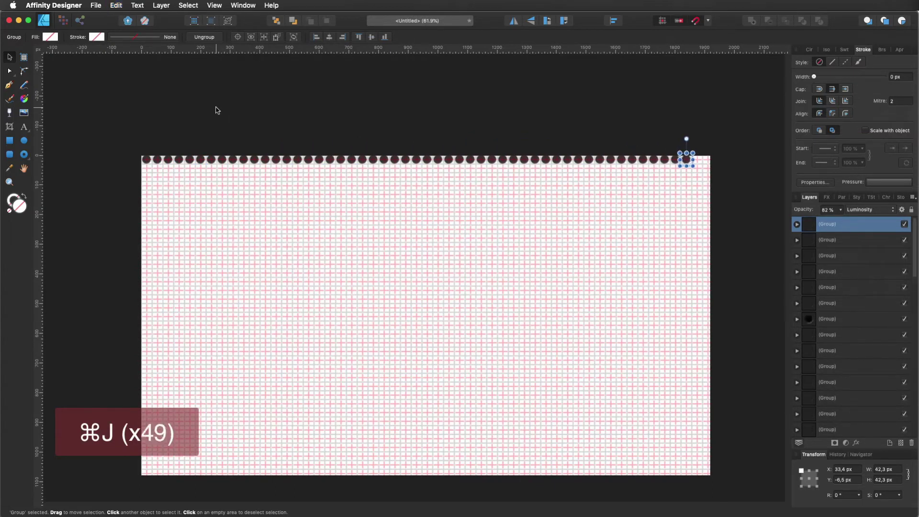
key(super+j)
key(super+j)
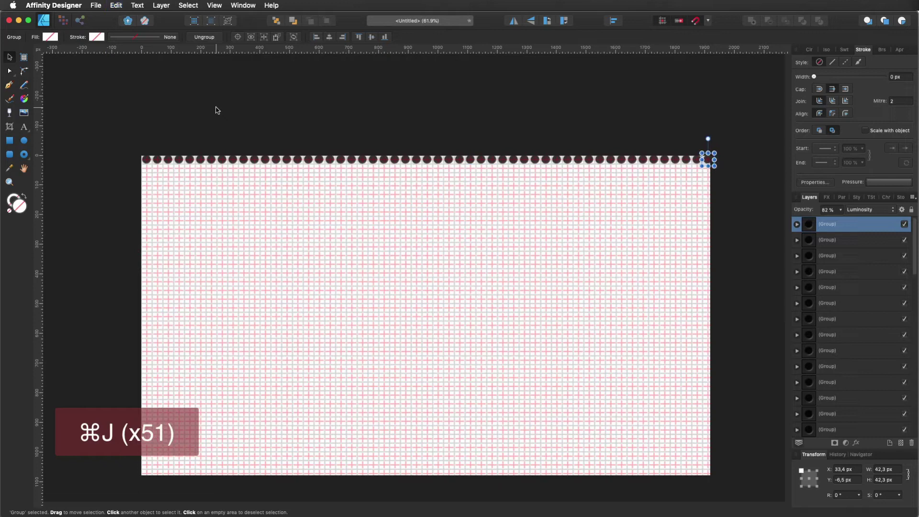
- Select all circles in the top row and group them into one 1935.1 px-wide row
click(211, 112)
drag(101, 124, 724, 190)
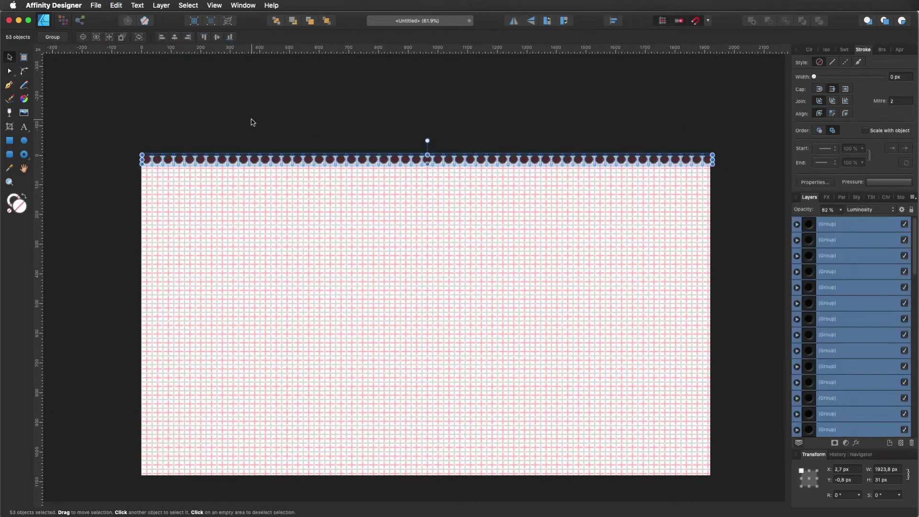
key(super+g)
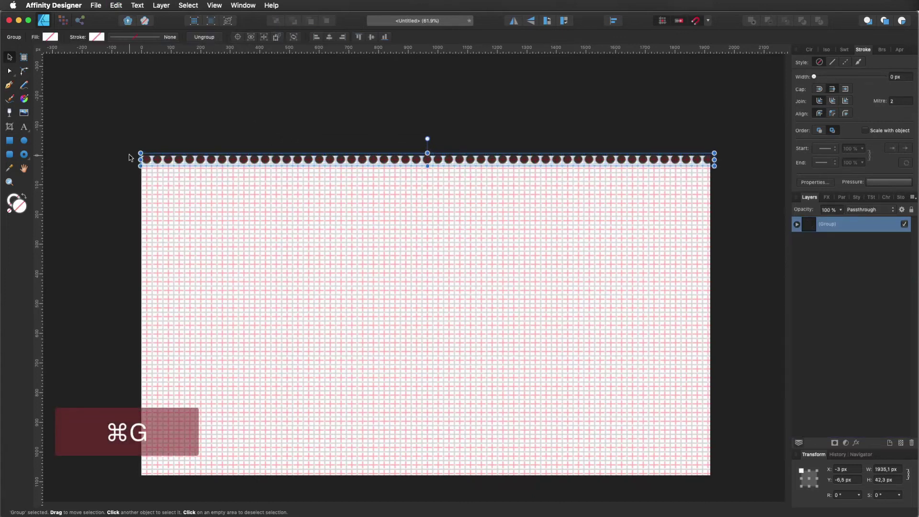
scroll(128, 158, up, 10)
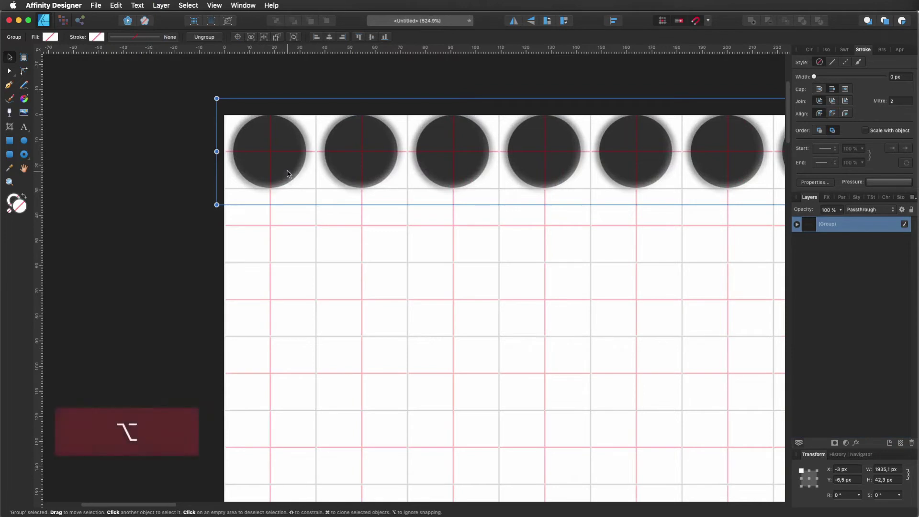
- Clone the grouped circle row one grid step lower, to Y 52.3 px
drag(287, 174, 288, 321)
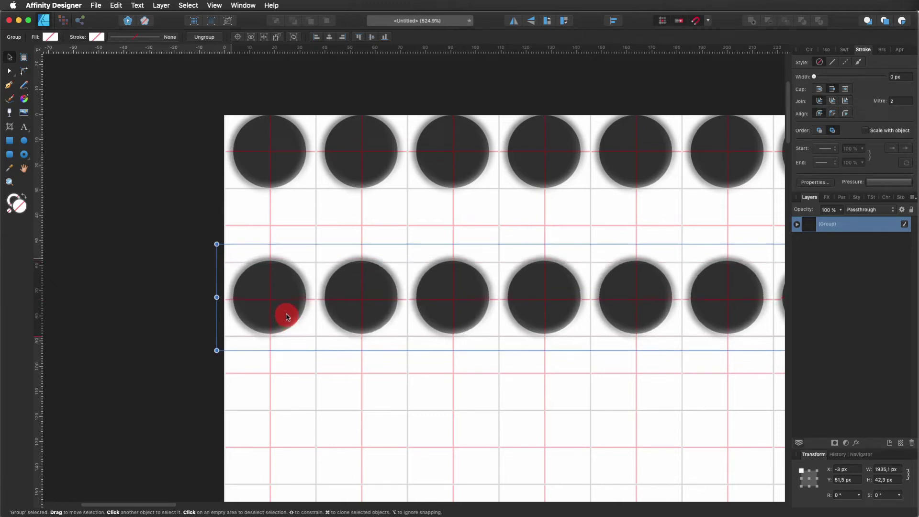
drag(288, 322, 287, 321)
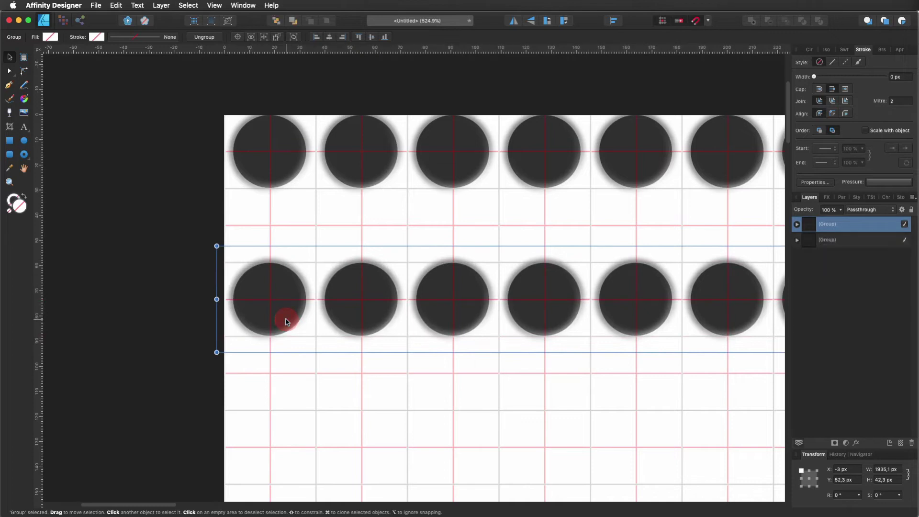
scroll(244, 279, down, 15)
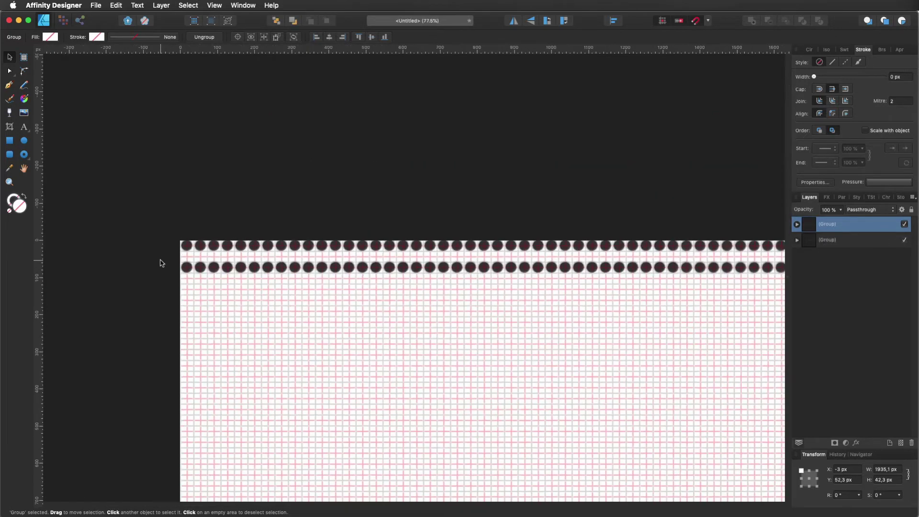
scroll(163, 282, up, 15)
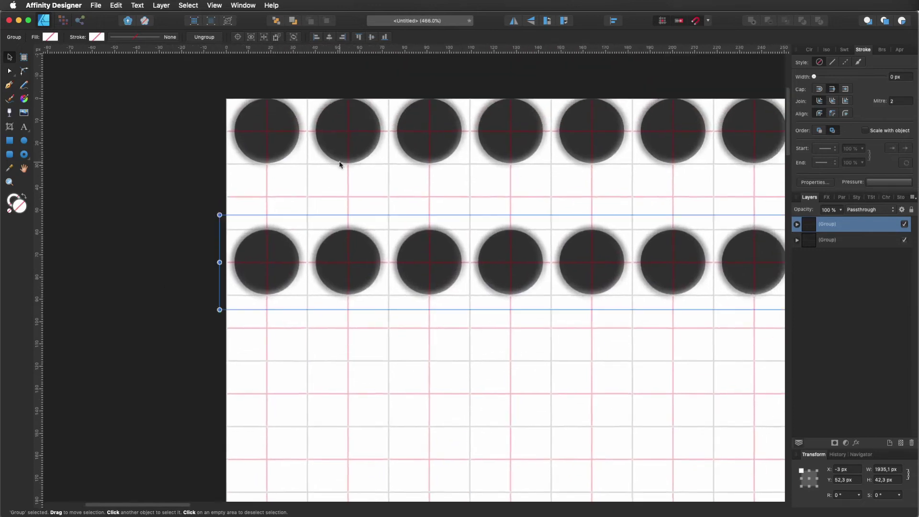
scroll(266, 256, up, 5)
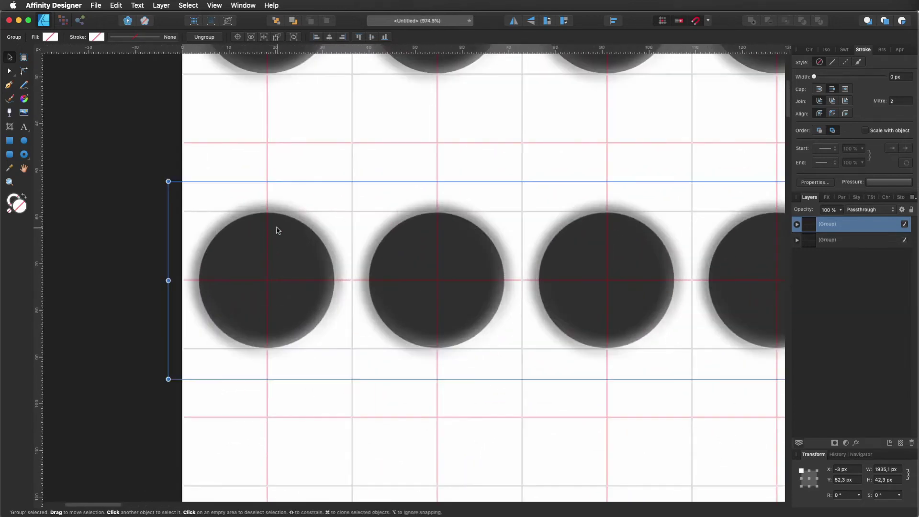
scroll(282, 235, down, 15)
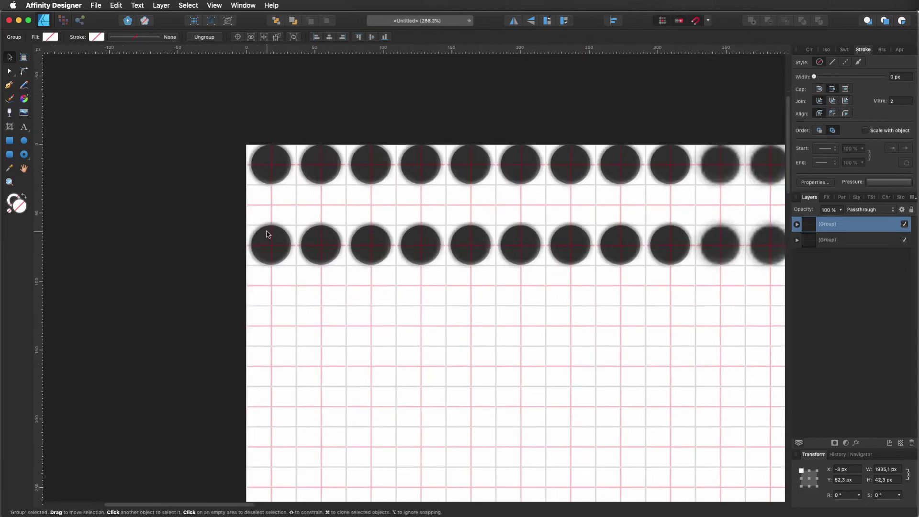
scroll(264, 237, down, 5)
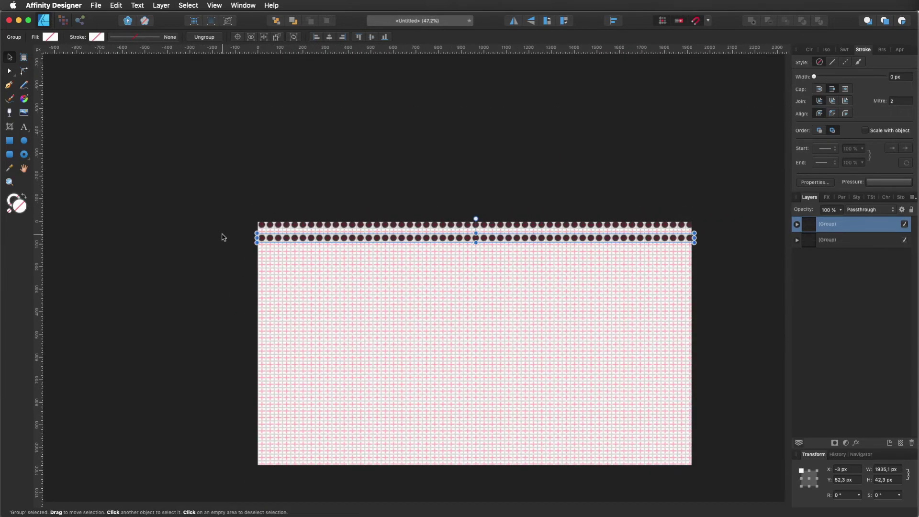
- Repeat the circle row with Cmd+J at equal spacing down to the page bottom
key(super+j)
key(super+j)
key(super+j)
key(super+j)
key(super+j)
key(super+j)
key(super+j)
key(super+j)
key(super+j)
key(super+j)
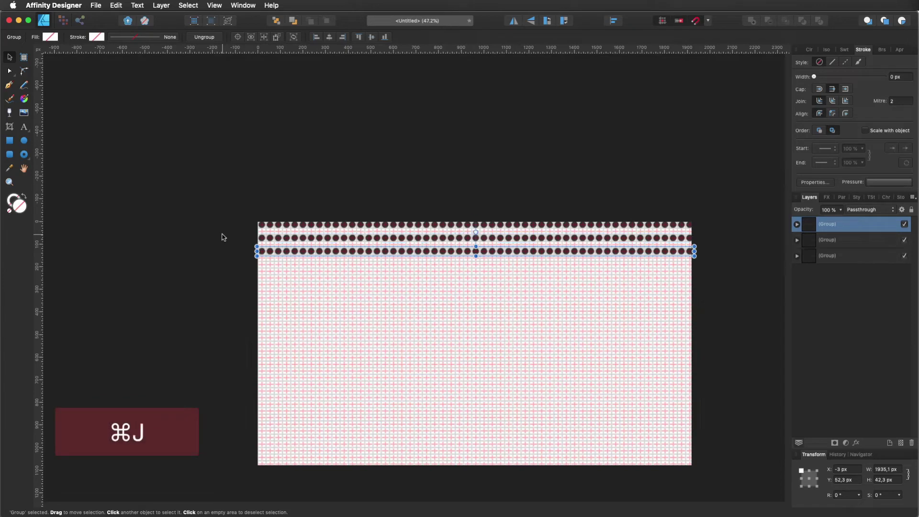
key(super+j)
key(super+j)
key(super+j)
key(super+j)
key(super+j)
key(super+j)
key(super+j)
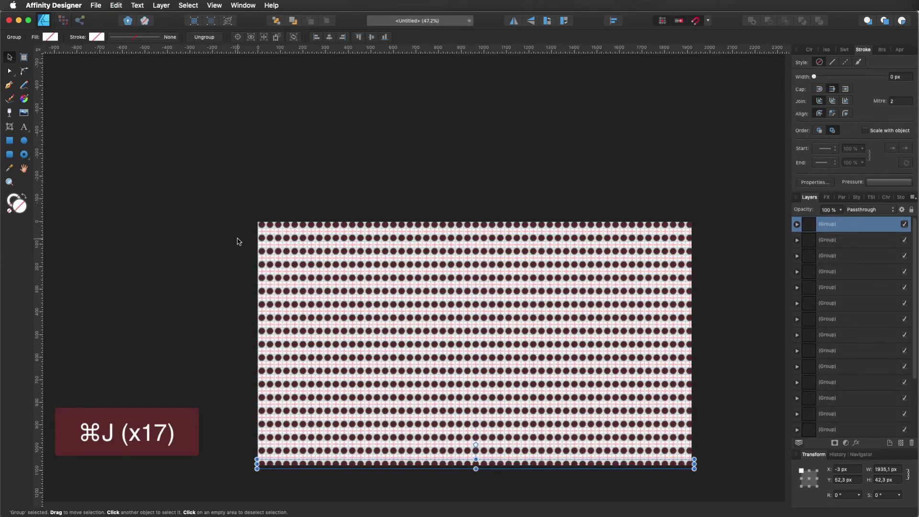
scroll(239, 241, up, 10)
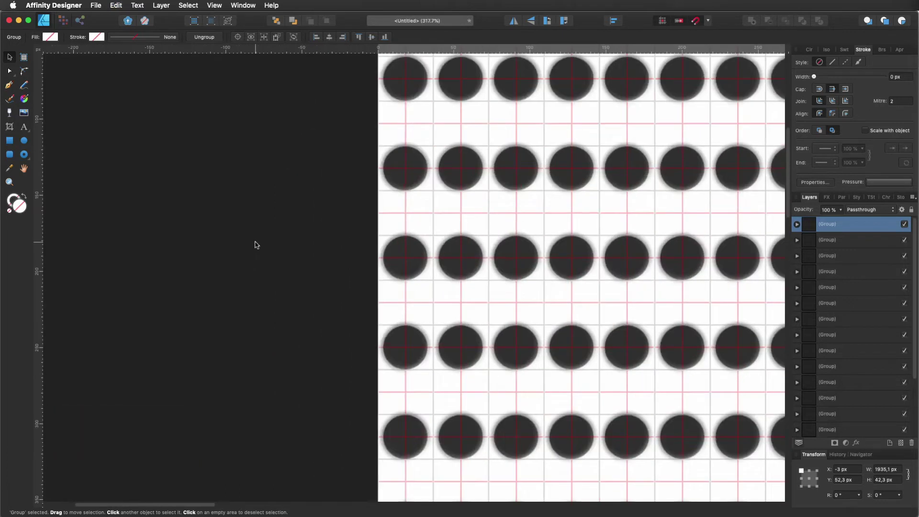
scroll(257, 246, right, 5)
scroll(216, 239, up, 8)
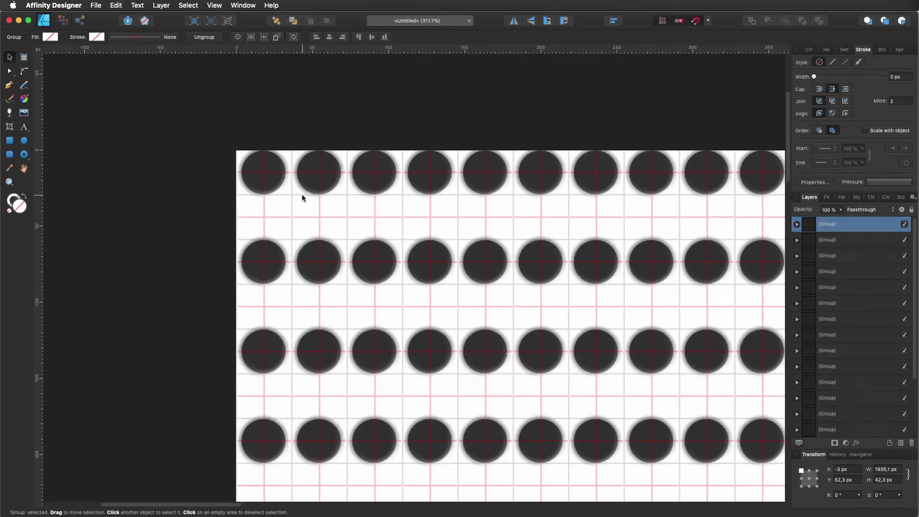
- Copy the top row half a cell sideways into the gap between rows one and two
click(270, 184)
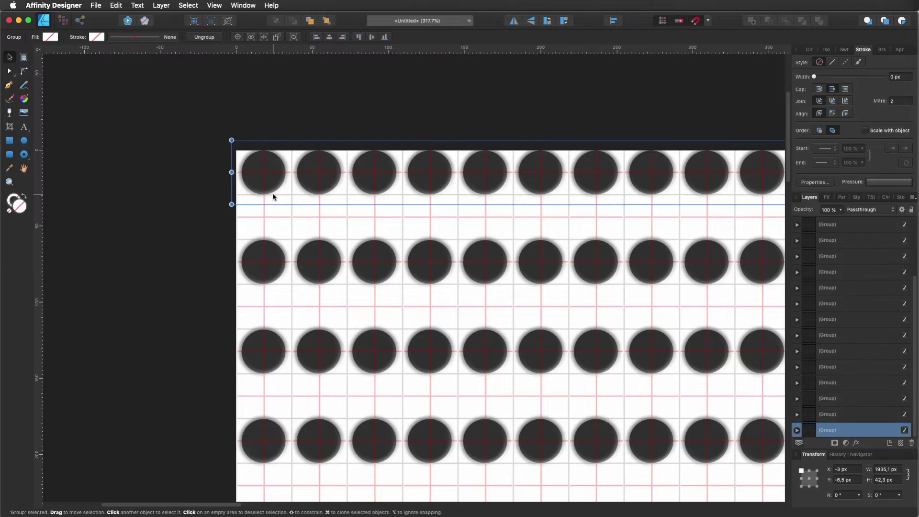
drag(271, 191, 294, 229)
scroll(294, 229, up, 5)
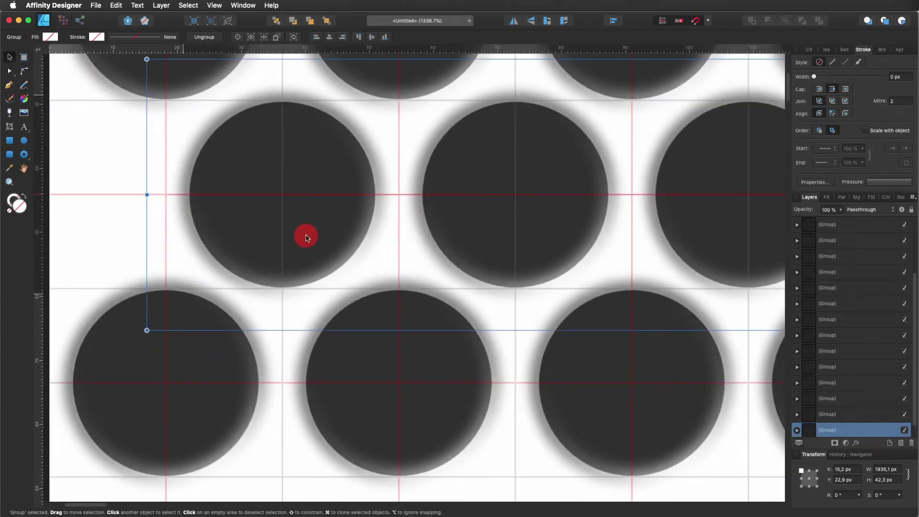
scroll(307, 237, down, 5)
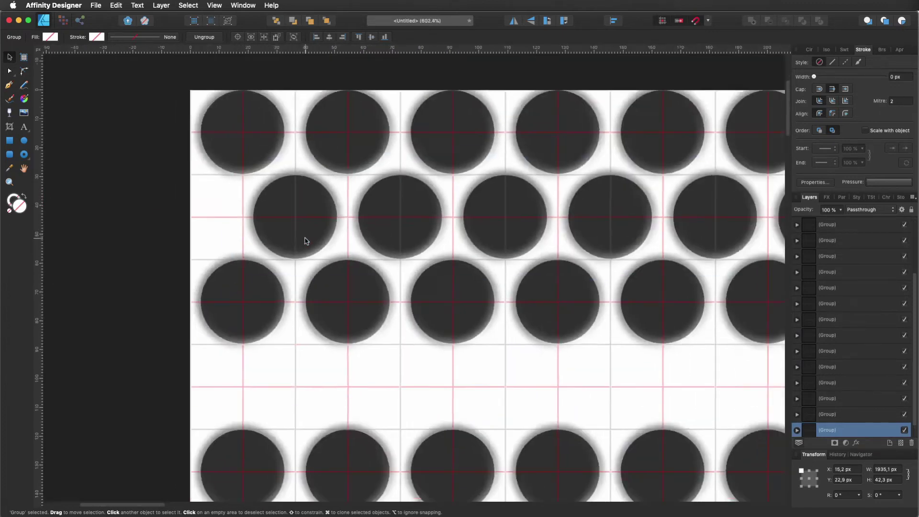
scroll(308, 201, down, 3)
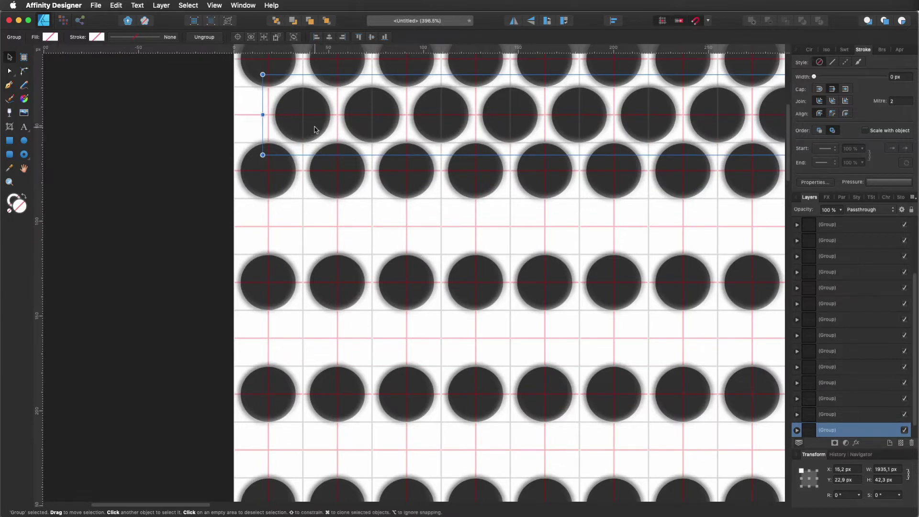
- Place another offset row copy in the gap between rows two and three
drag(312, 129, 309, 240)
scroll(309, 240, up, 5)
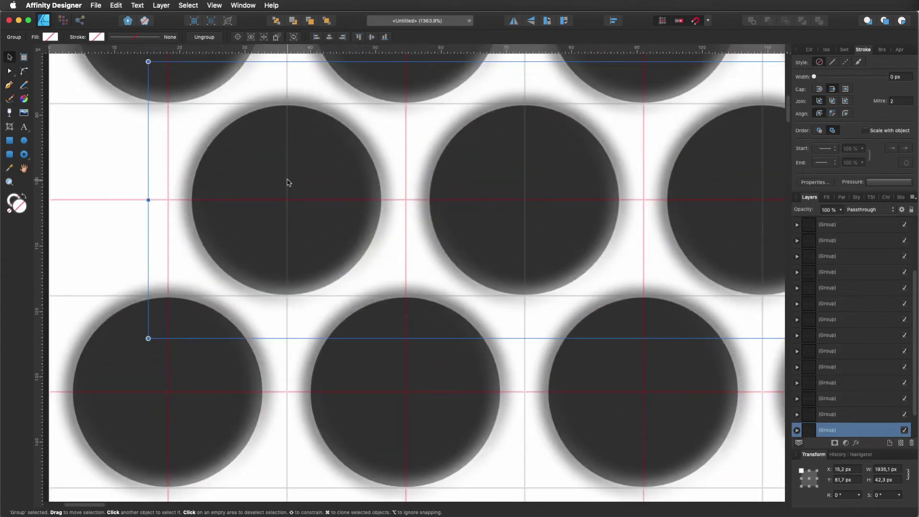
scroll(288, 183, down, 10)
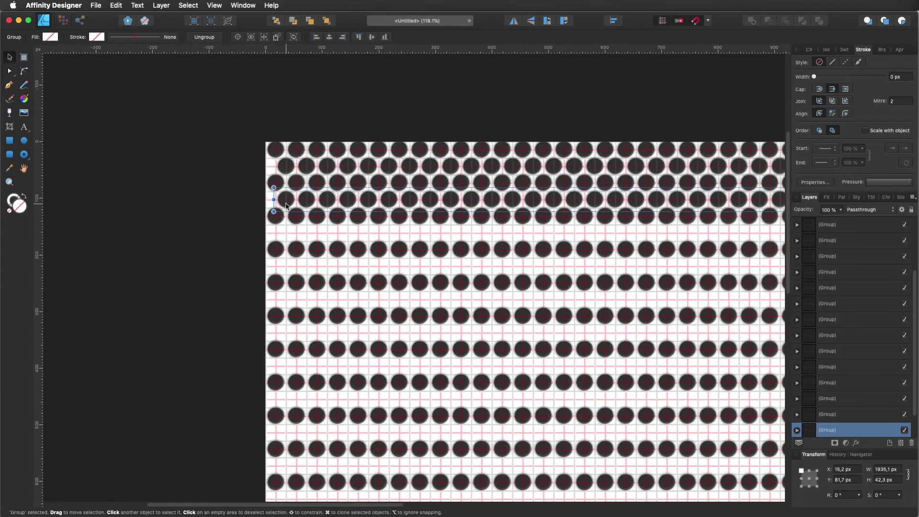
scroll(286, 206, down, 5)
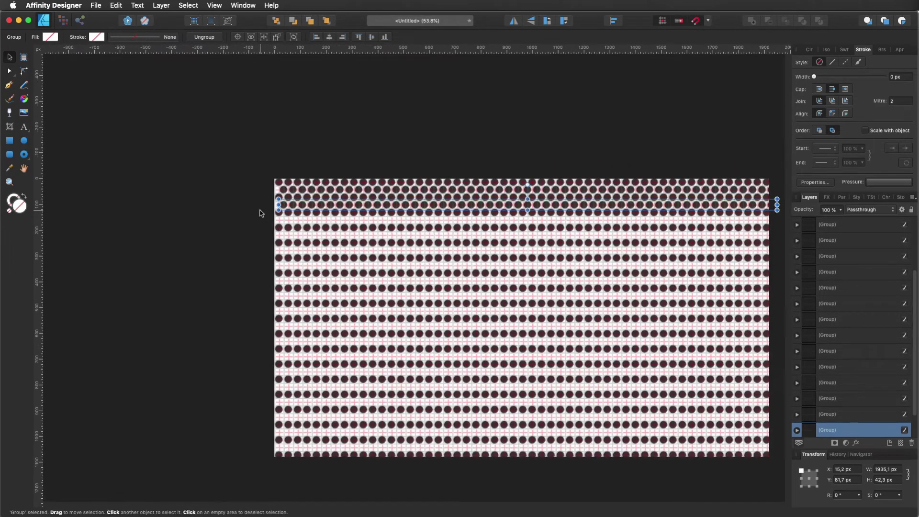
- Step-duplicate the staggered rows down to the bottom for a full honeycomb of holes, then deselect
key(super+j)
key(super+j)
key(super+j)
key(super+j)
key(super+j)
key(super+j)
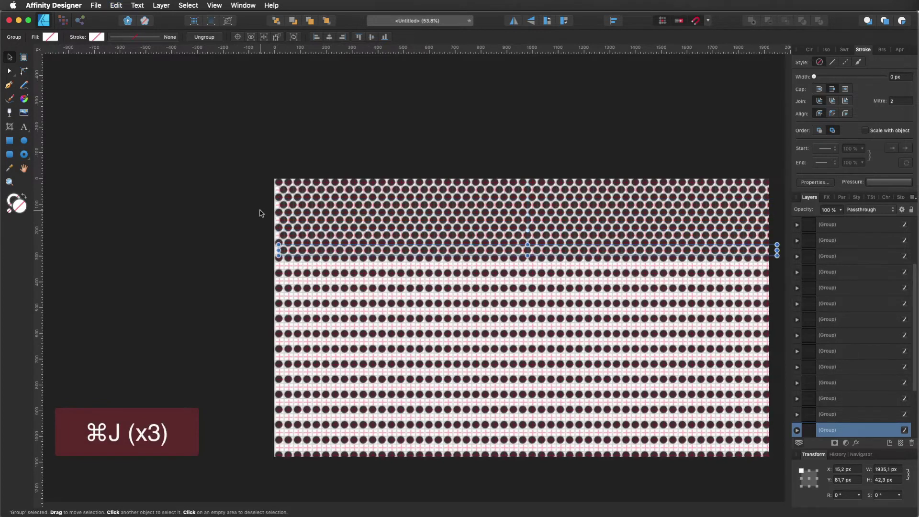
key(super+j)
key(super+j)
key(super+j)
key(super+j)
key(super+j)
key(super+j)
key(super+j)
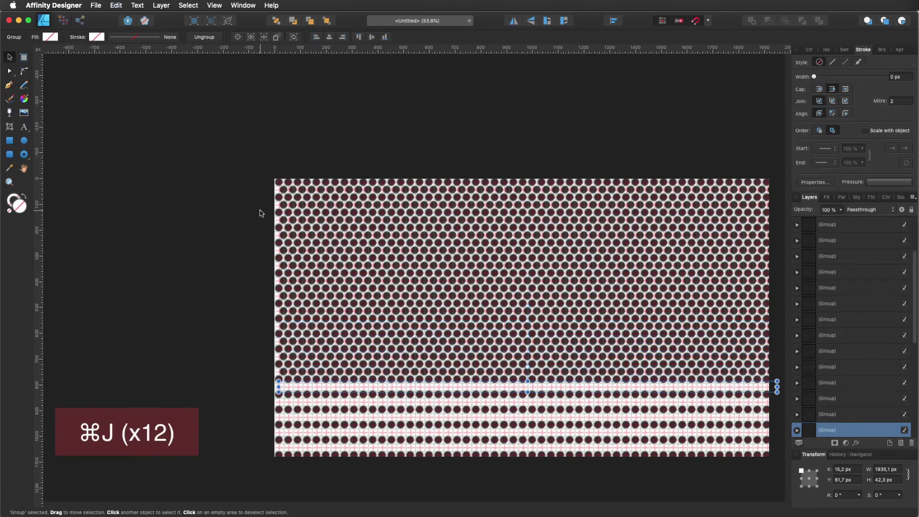
key(super+j)
key(super+j)
key(super+j)
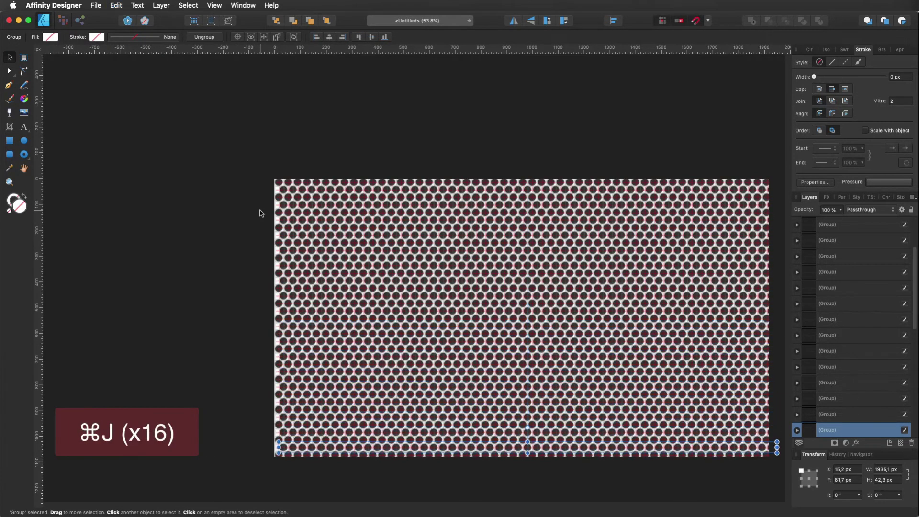
click(256, 208)
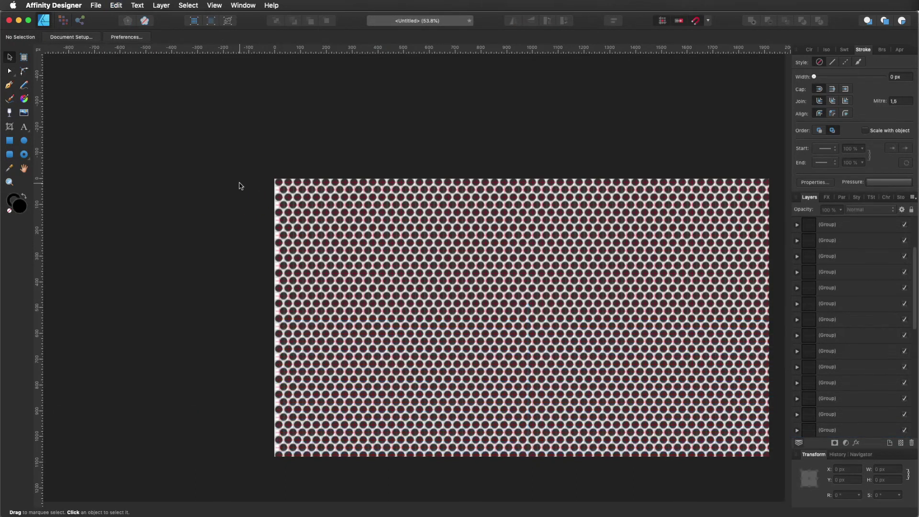
scroll(240, 185, down, 2)
scroll(244, 194, up, 7)
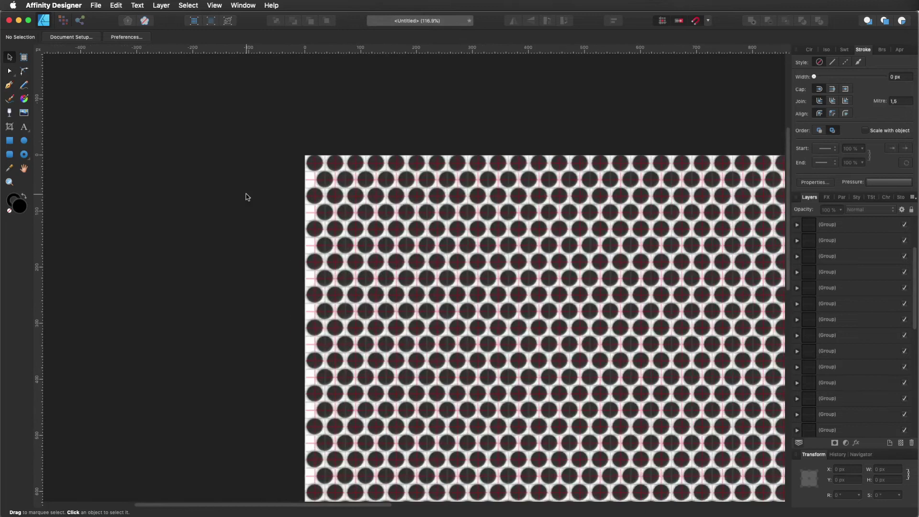
scroll(244, 195, down, 6)
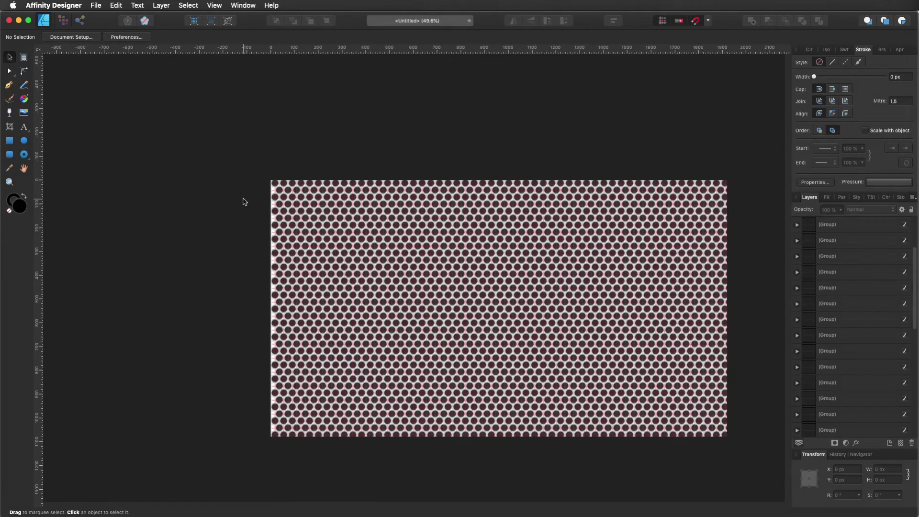
- Select all 37 circle rows and group them into one grille
drag(182, 116, 716, 441)
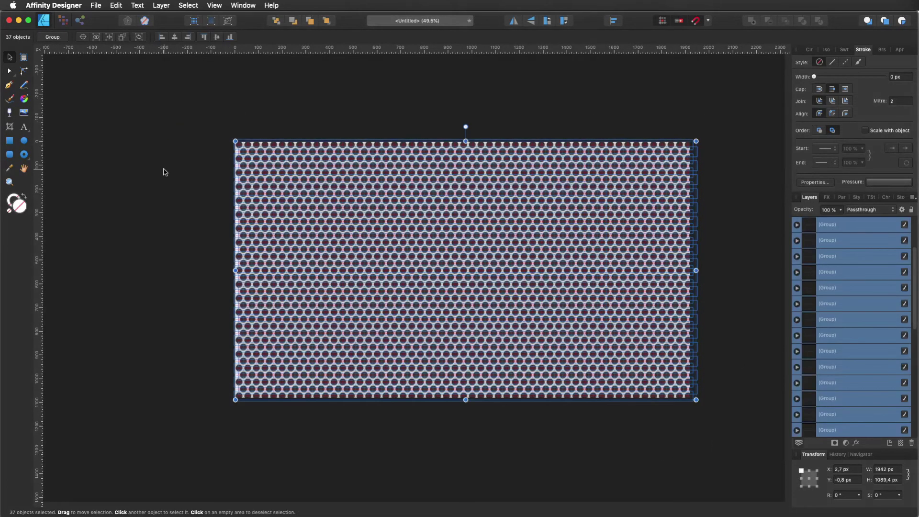
key(super+g)
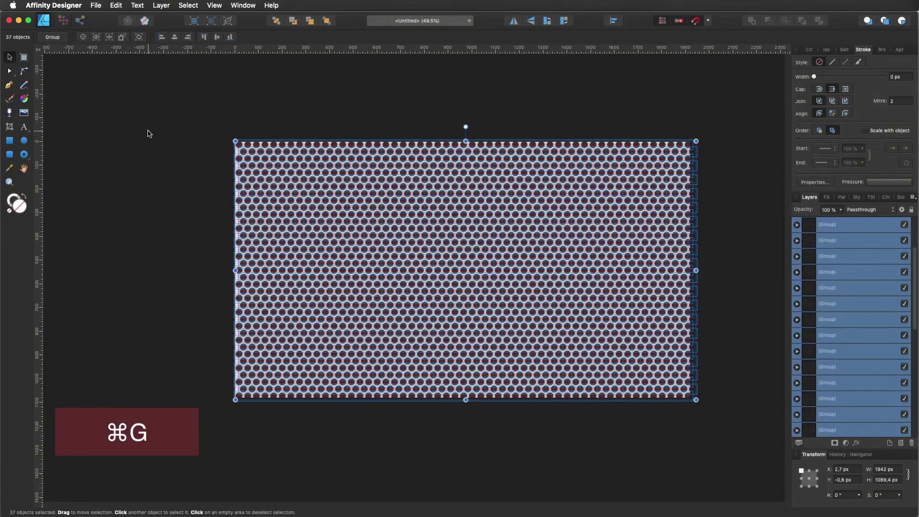
click(230, 195)
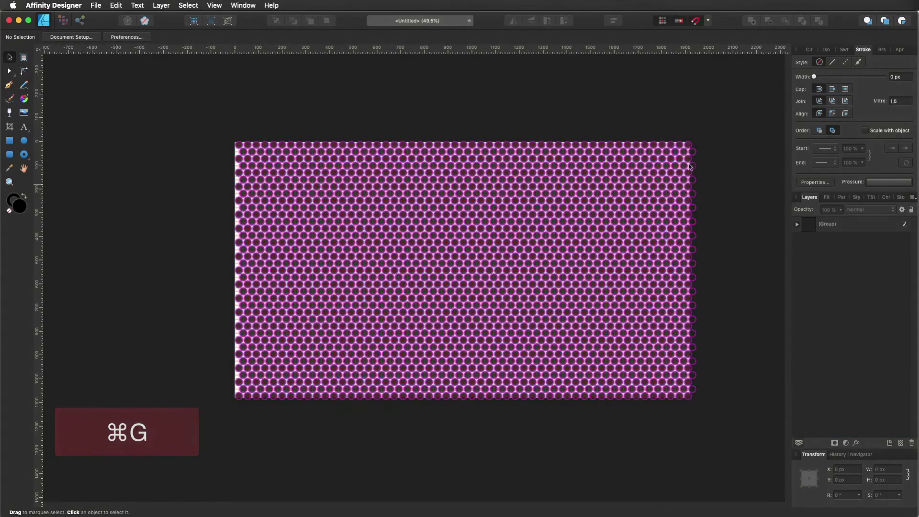
scroll(697, 153, up, 5)
scroll(675, 171, up, 2)
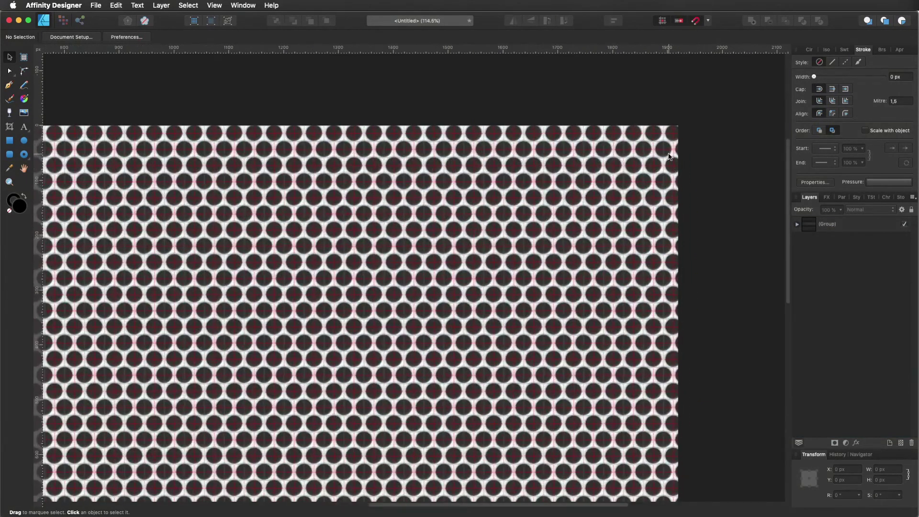
- Inside the grille group, delete the overhanging right-edge circles of the upper rows
click(669, 156)
click(669, 153)
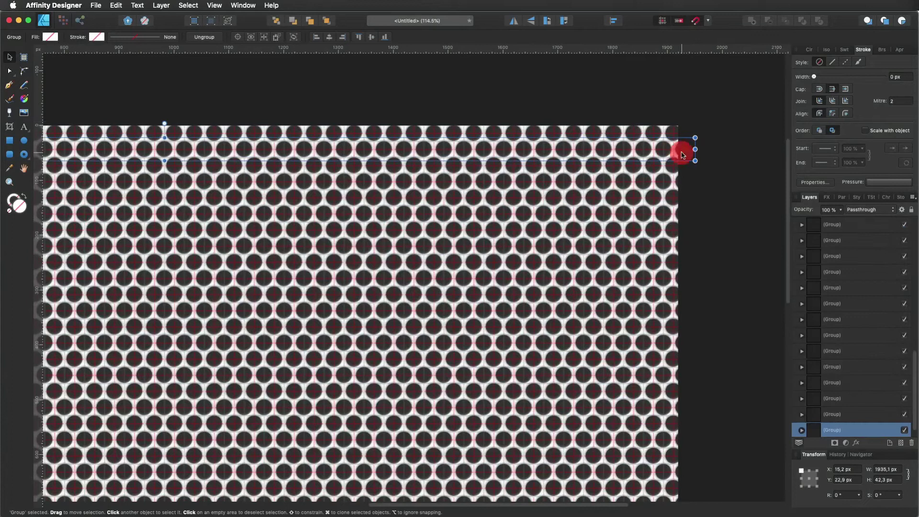
click(680, 154)
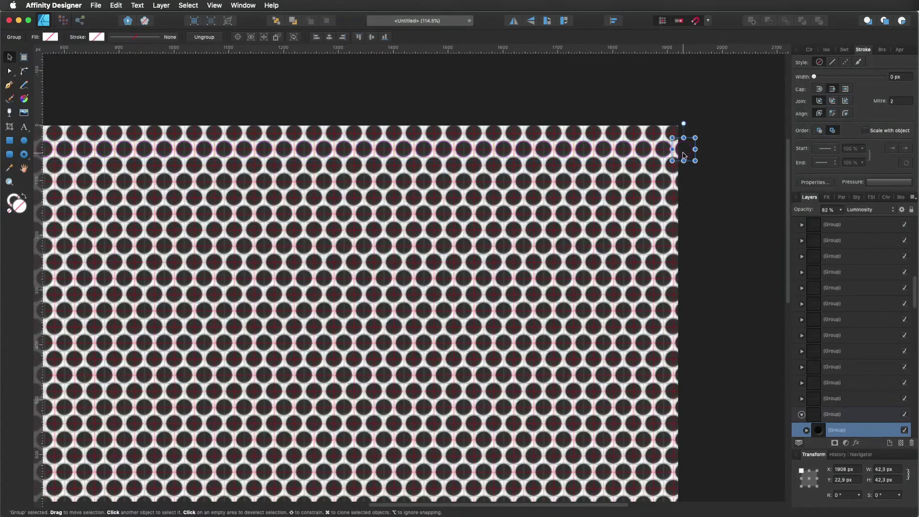
drag(684, 154, 664, 154)
scroll(682, 158, up, 3)
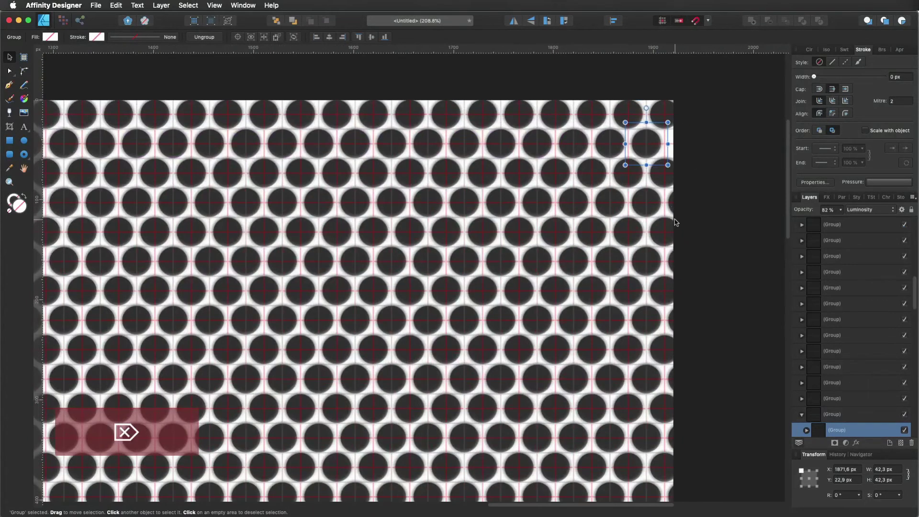
click(682, 207)
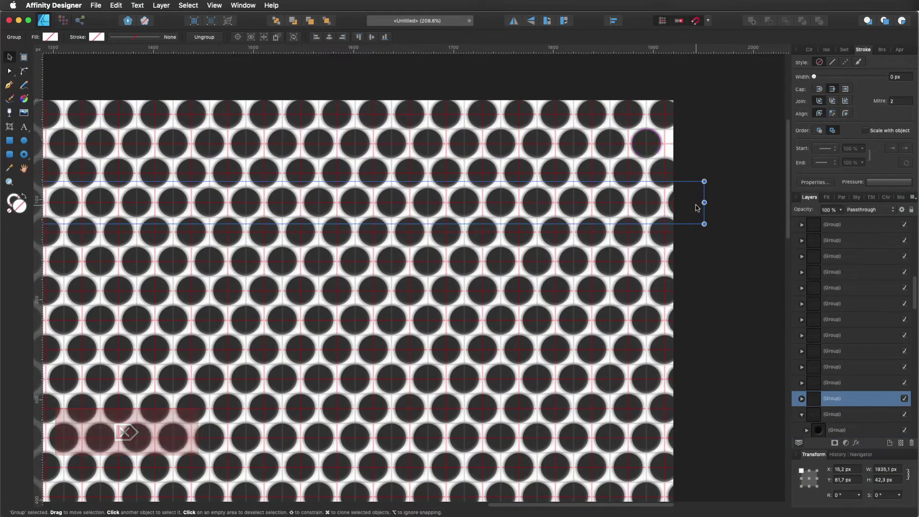
drag(685, 209, 680, 209)
key(BackSpace)
key(BackSpace)
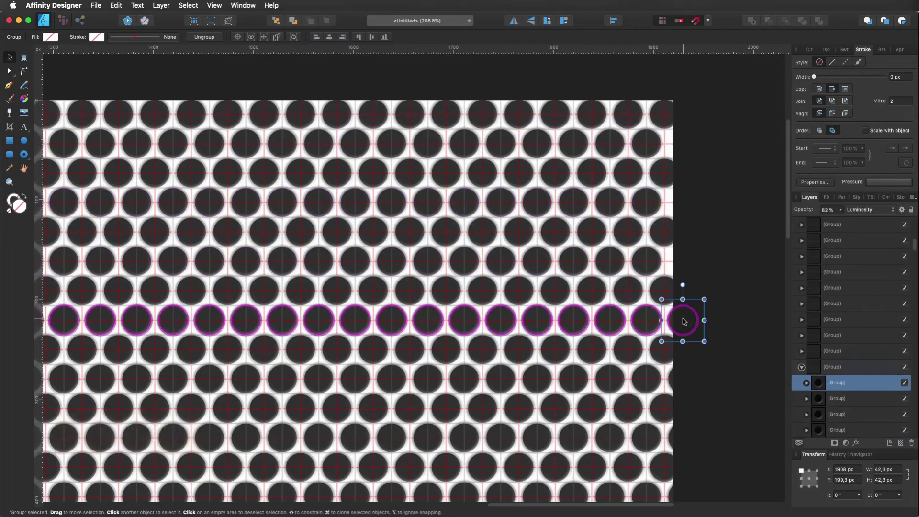
key(BackSpace)
key(BackSpace)
scroll(720, 345, down, 5)
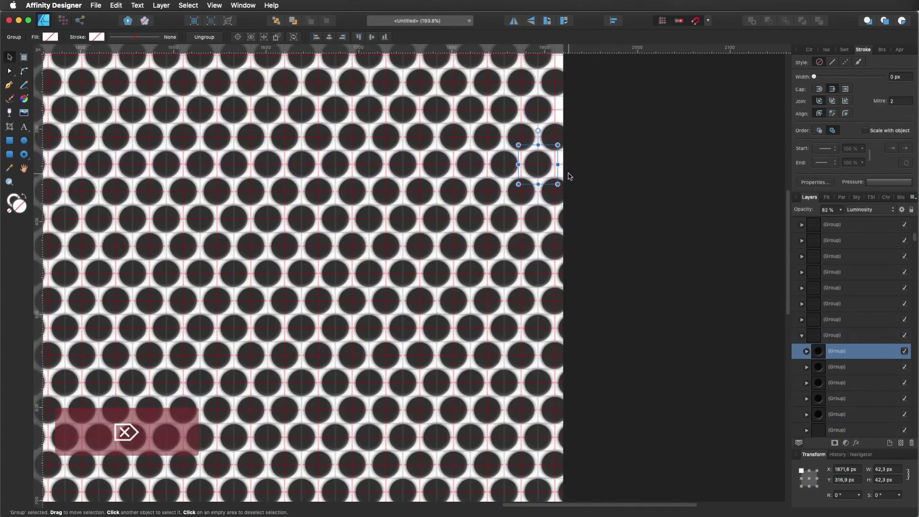
click(566, 225)
key(BackSpace)
key(BackSpace)
key(BackSpace)
key(BackSpace)
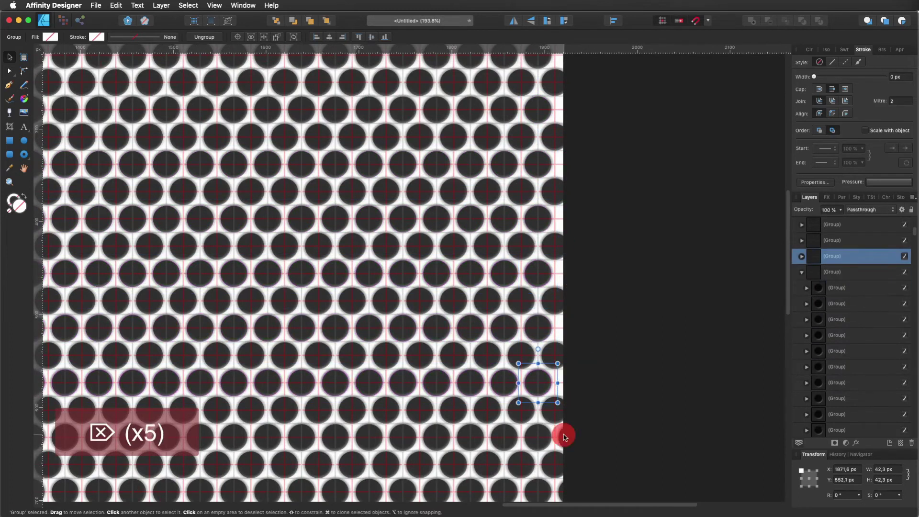
scroll(583, 256, down, 5)
key(super+z)
key(super+z)
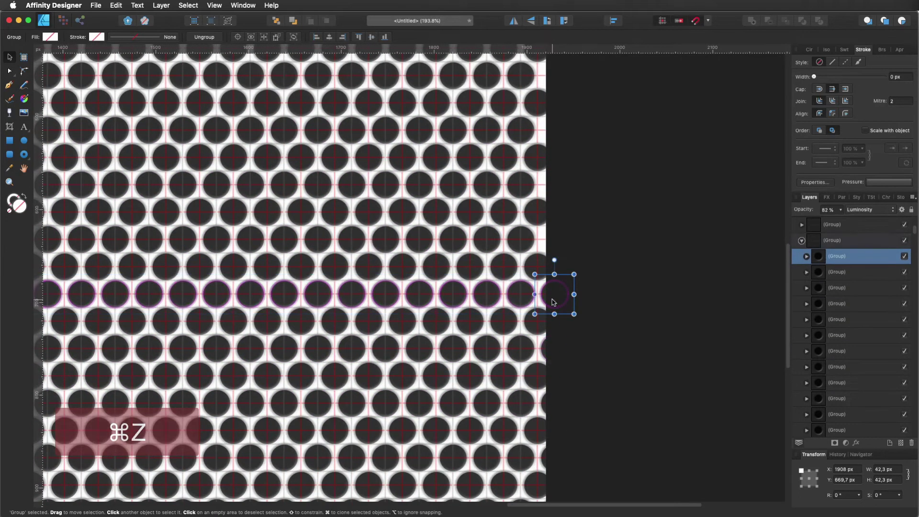
key(BackSpace)
key(super+z)
key(BackSpace)
scroll(625, 366, down, 3)
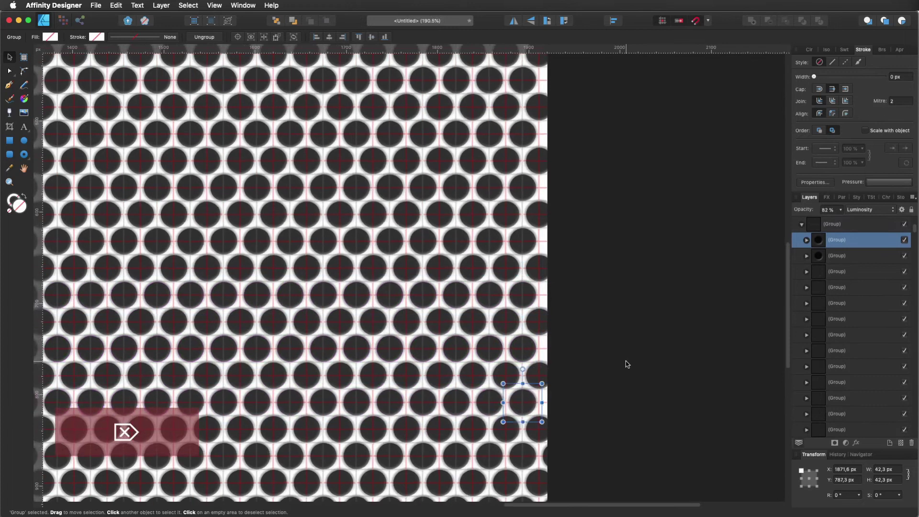
- Delete the remaining overhanging right-edge circles down to the bottom row
click(531, 284)
key(BackSpace)
click(535, 334)
key(BackSpace)
click(505, 439)
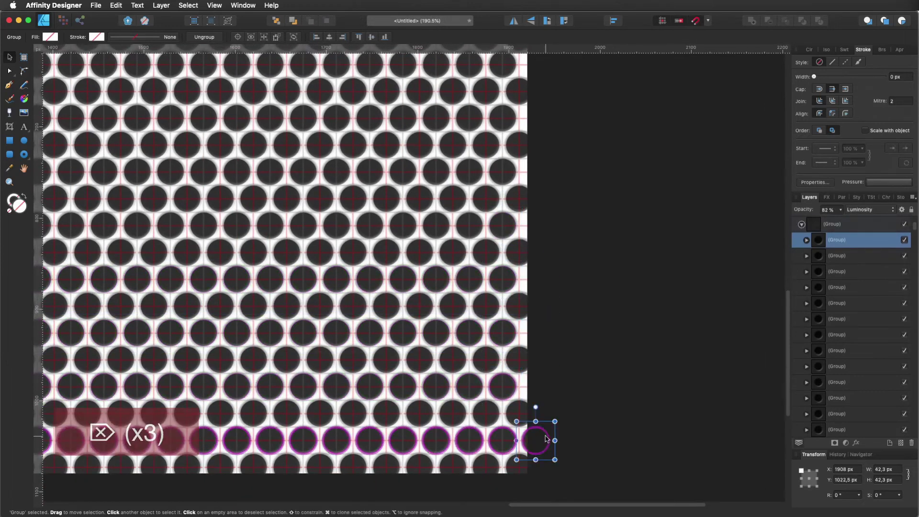
scroll(665, 419, down, 3)
scroll(665, 419, down, 3)
scroll(625, 378, up, 3)
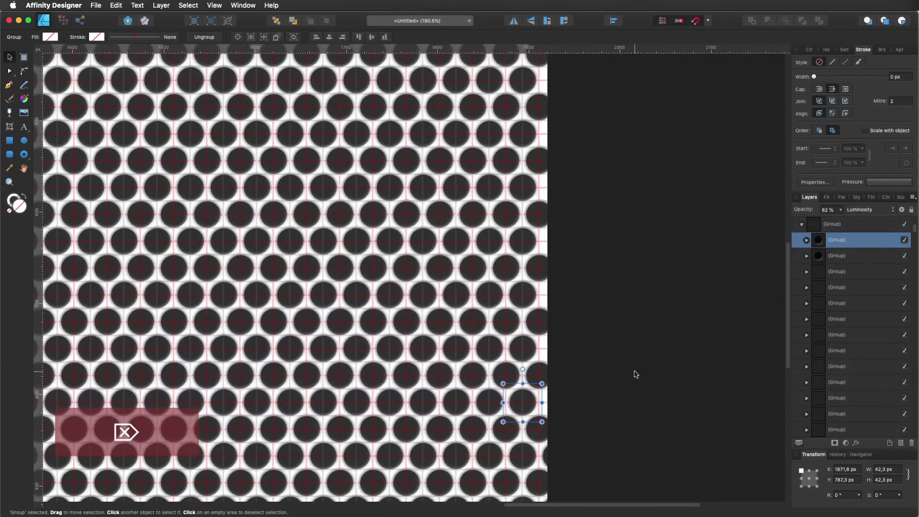
scroll(636, 373, up, 2)
scroll(617, 215, down, 1)
click(530, 286)
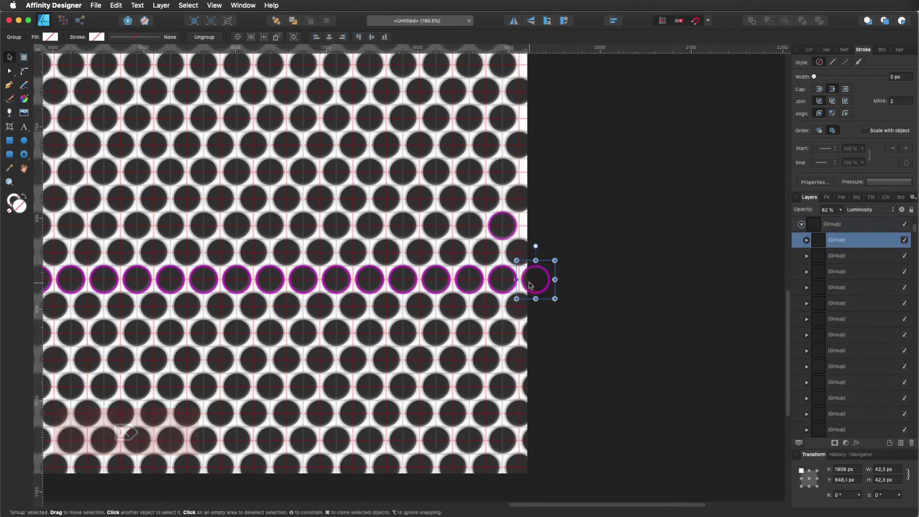
click(525, 330)
click(526, 334)
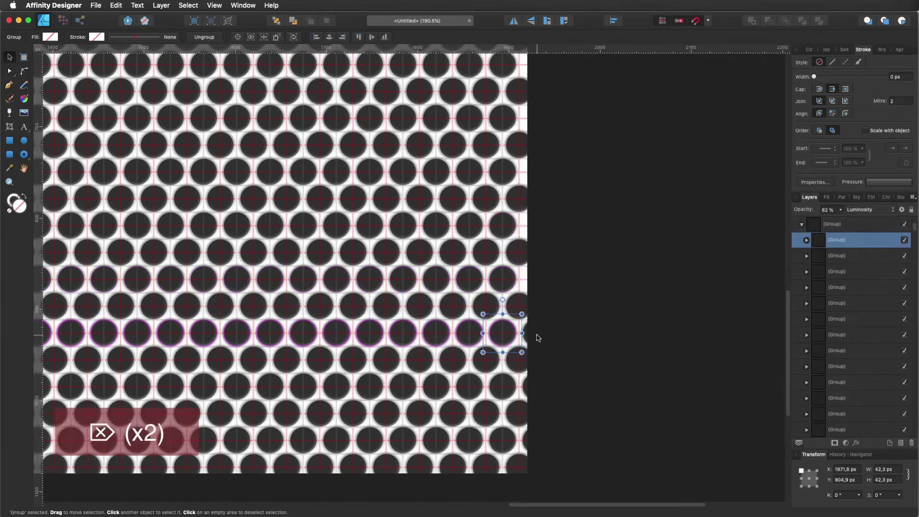
click(533, 390)
key(BackSpace)
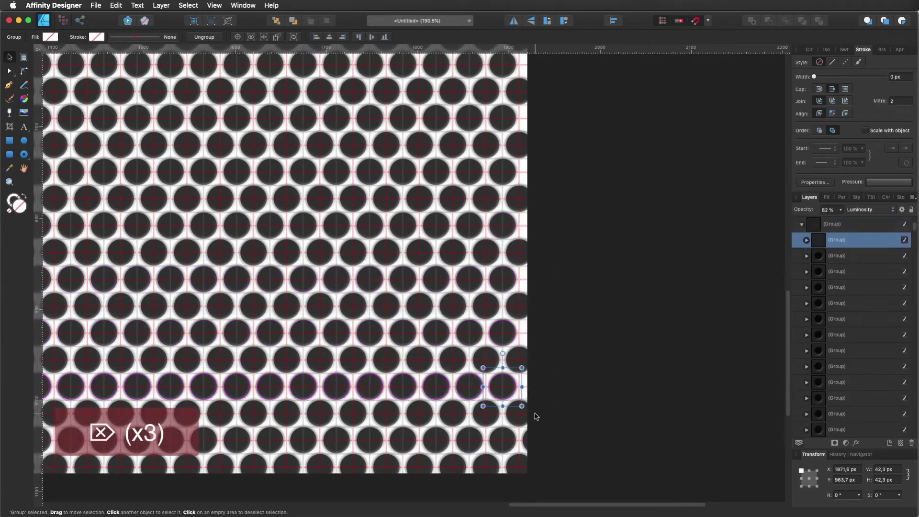
click(530, 437)
key(BackSpace)
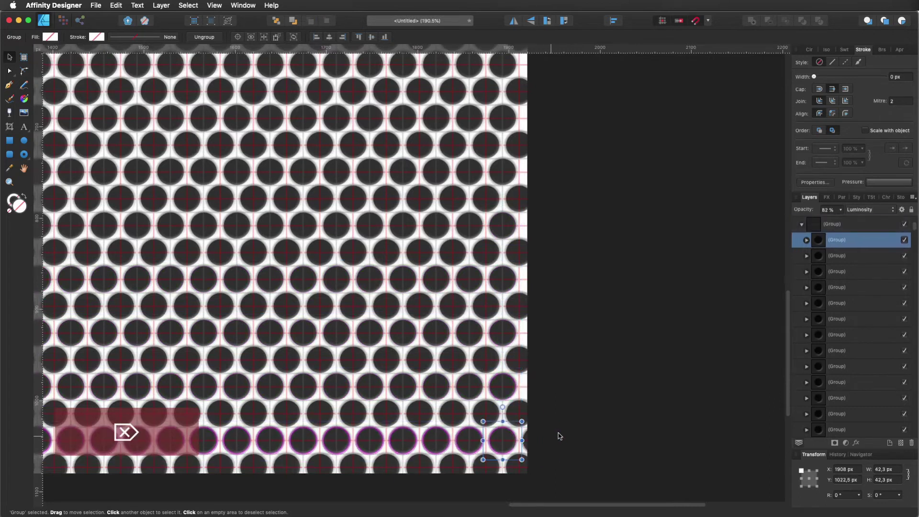
scroll(589, 406, down, 3)
scroll(618, 412, up, 3)
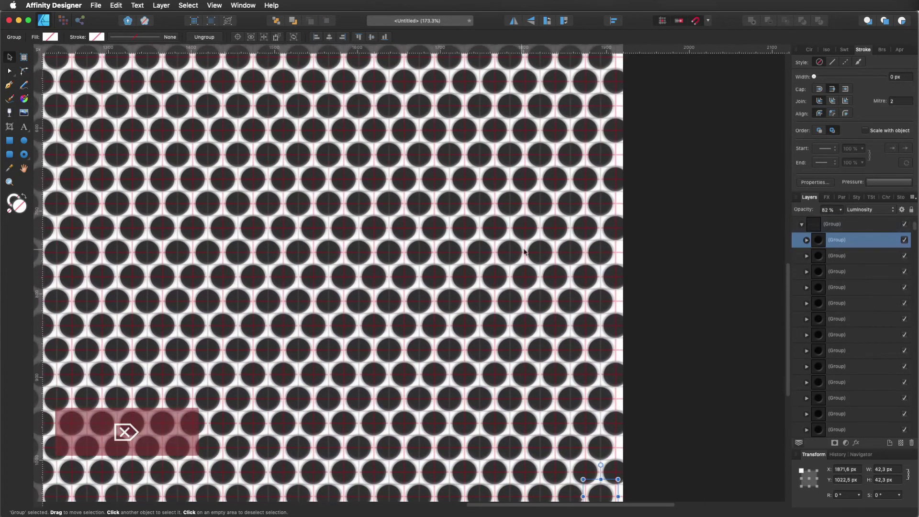
scroll(556, 246, up, 5)
scroll(431, 201, left, 5)
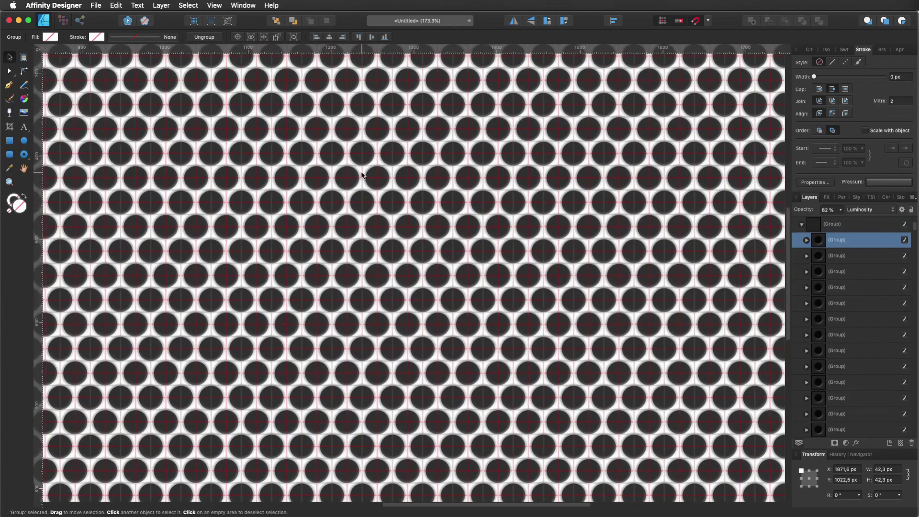
scroll(364, 177, down, 10)
scroll(478, 228, left, 5)
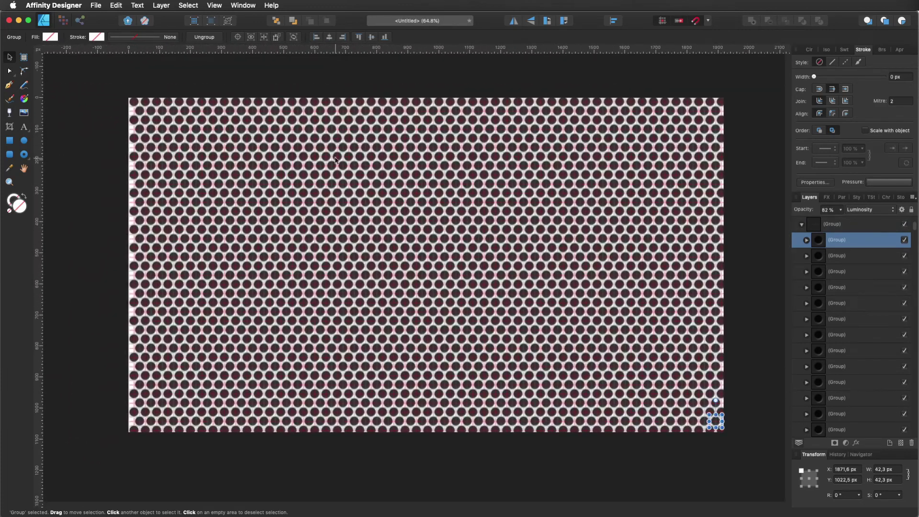
- Marquee-select all 37 circle rows and combine them with Cmd+G
click(148, 112)
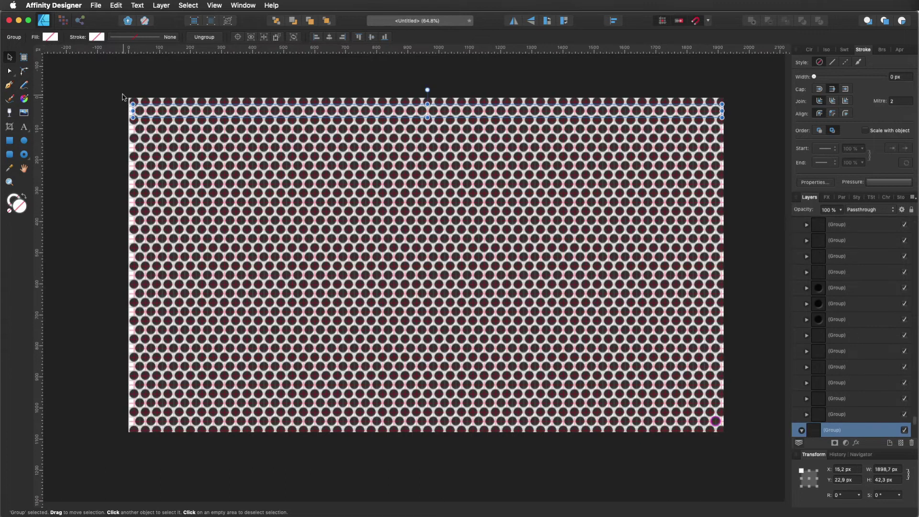
drag(106, 82, 740, 447)
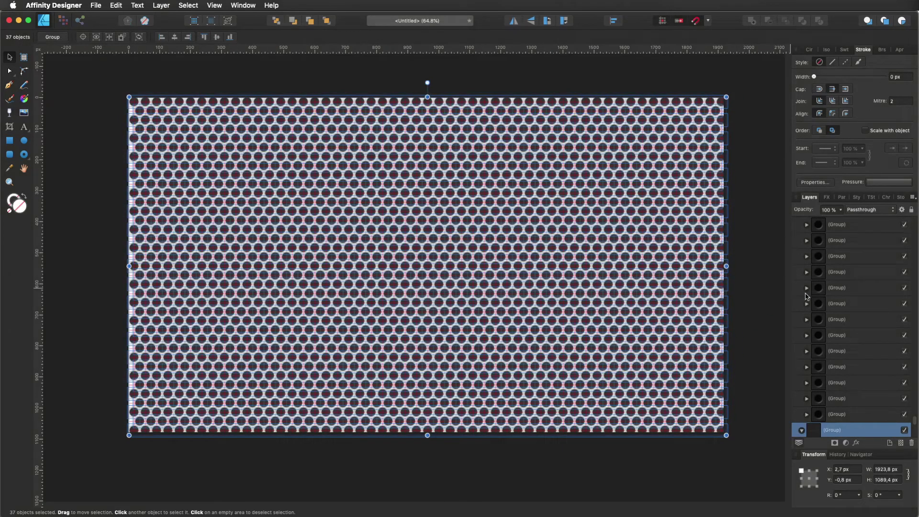
scroll(806, 296, up, 2)
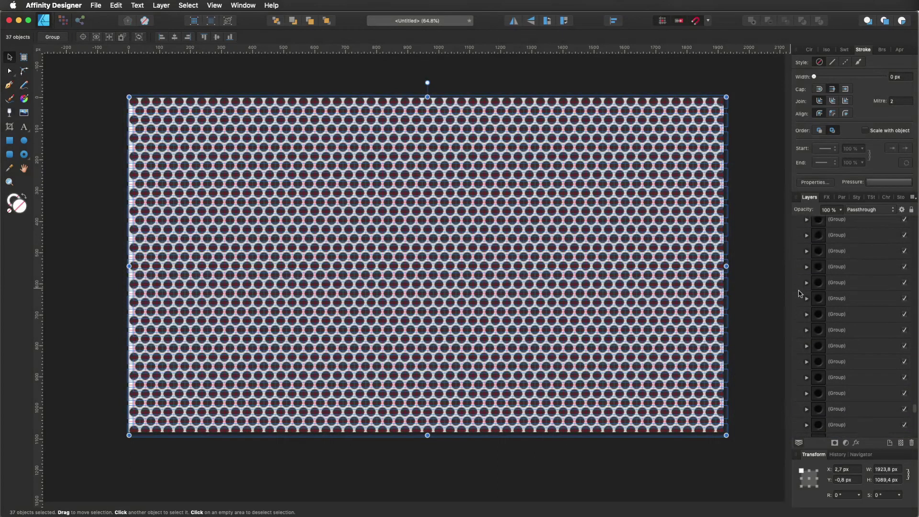
scroll(800, 293, up, 5)
key(super+g)
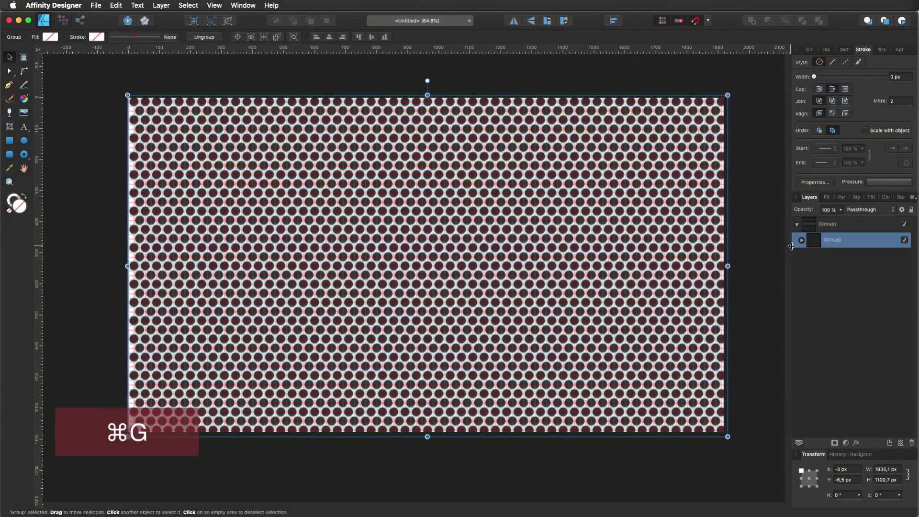
- Delete the extra nested group layer, collapse the grille group in Layers, and deselect
click(797, 224)
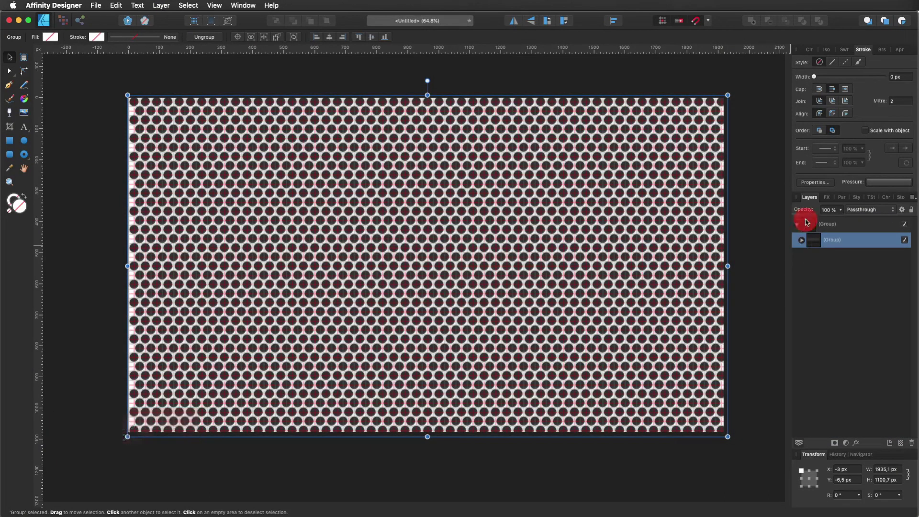
click(808, 240)
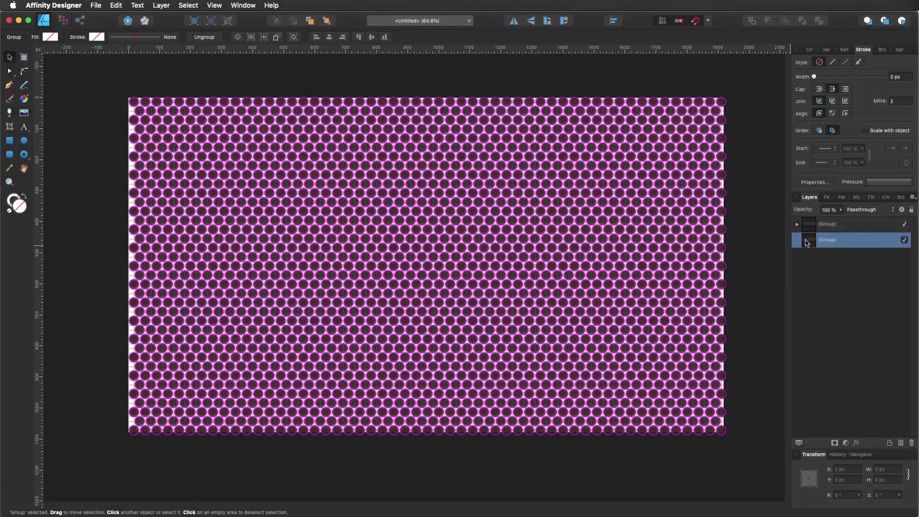
key(BackSpace)
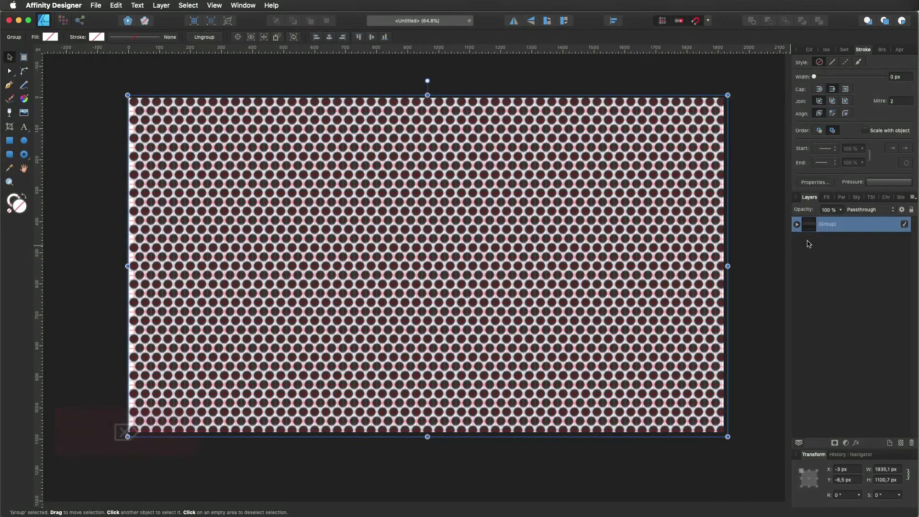
click(797, 225)
scroll(821, 276, down, 5)
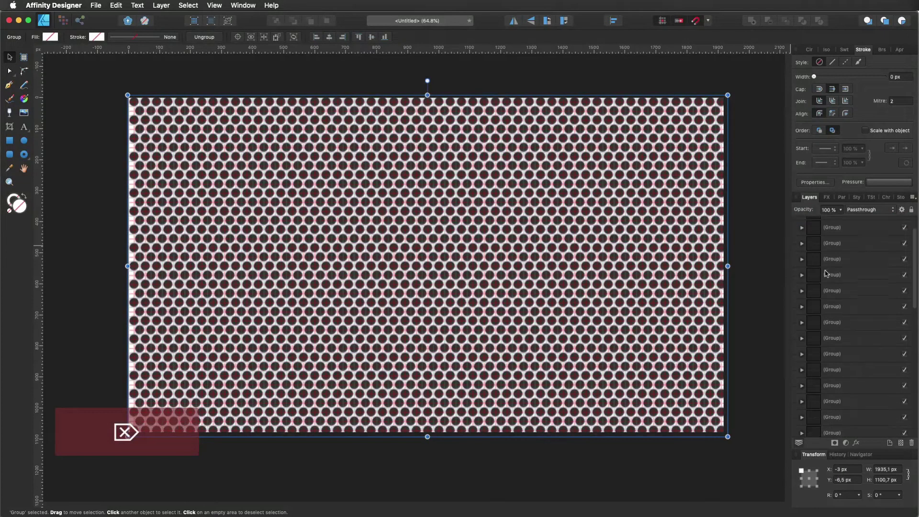
scroll(821, 277, up, 2)
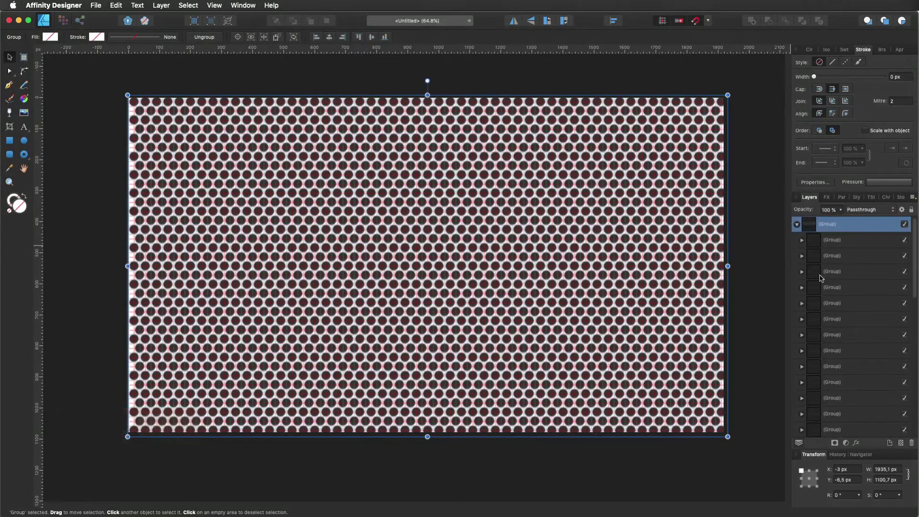
click(798, 227)
click(763, 250)
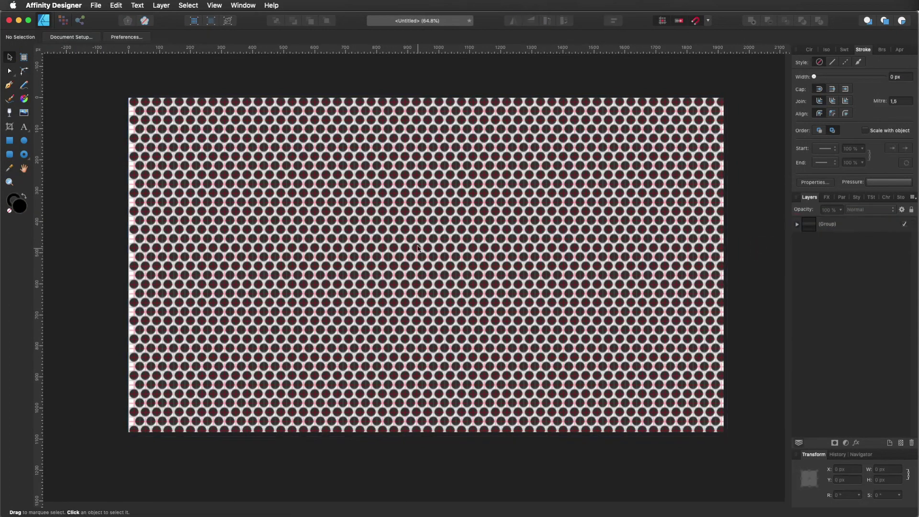
- Turn off the canvas grid from the View menu so the perforated pattern shows cleanly
scroll(242, 182, up, 2)
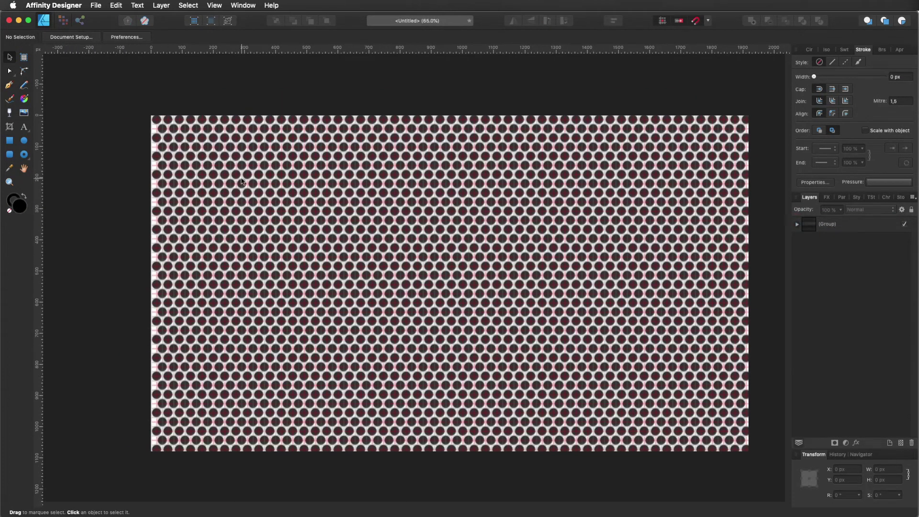
click(213, 6)
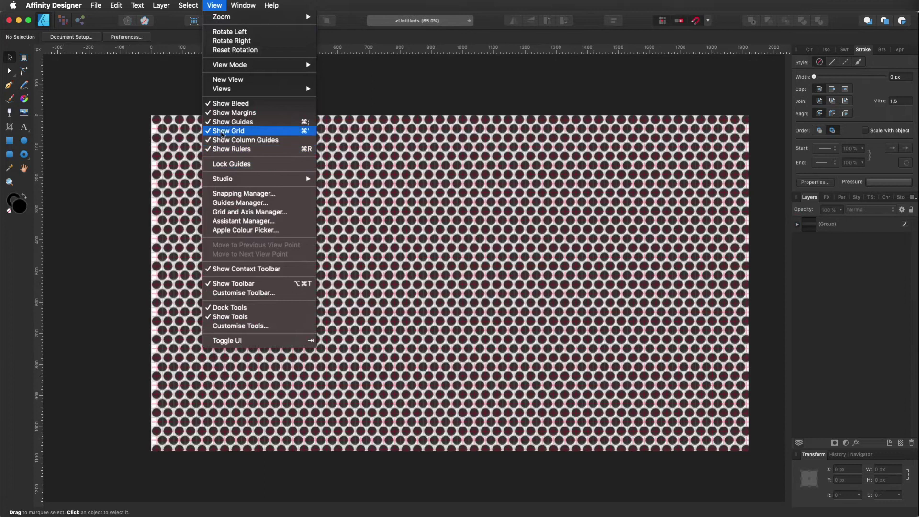
click(222, 131)
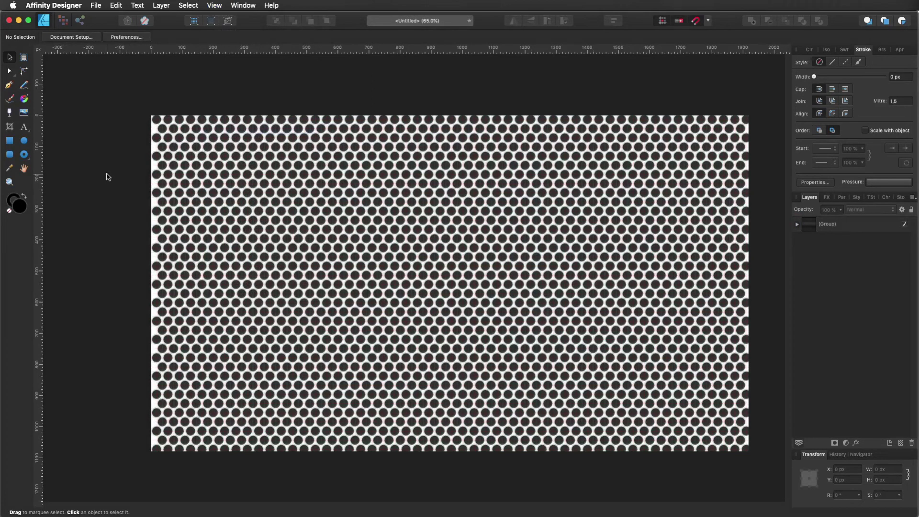
- Zoom in to inspect the blurred holes, then zoom back out and pick the Rectangle Tool
scroll(213, 200, up, 10)
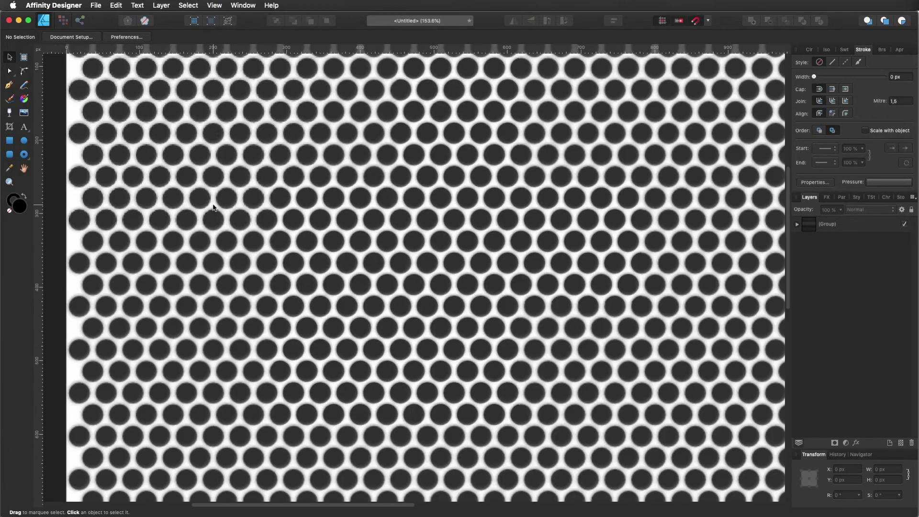
scroll(320, 192, down, 2)
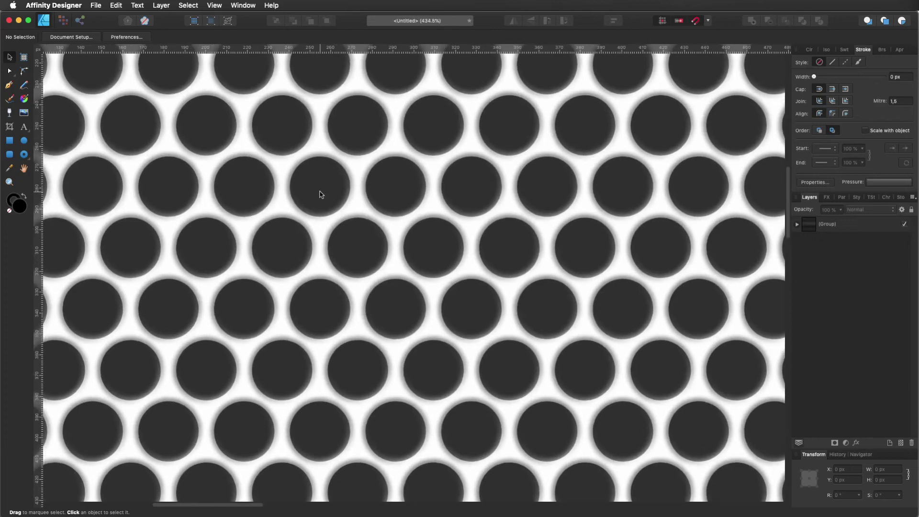
scroll(320, 192, up, 3)
scroll(320, 192, down, 3)
scroll(321, 197, down, 7)
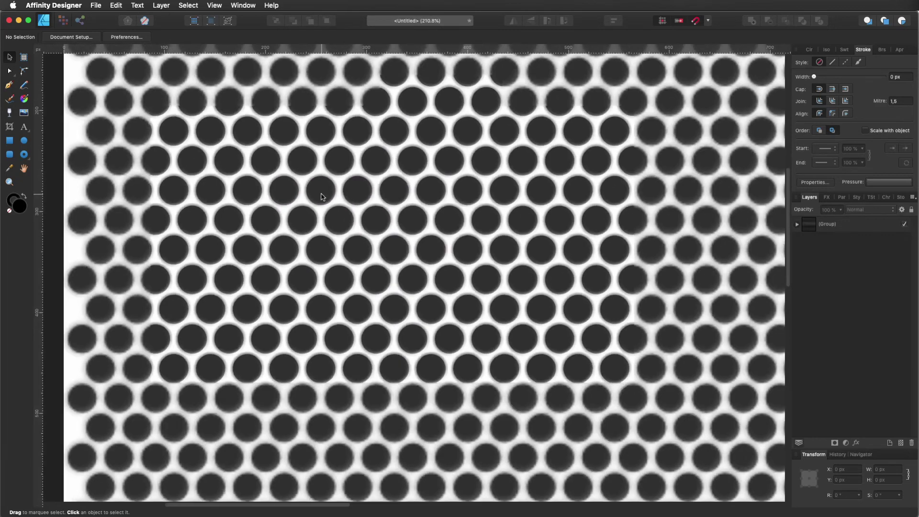
scroll(321, 197, down, 3)
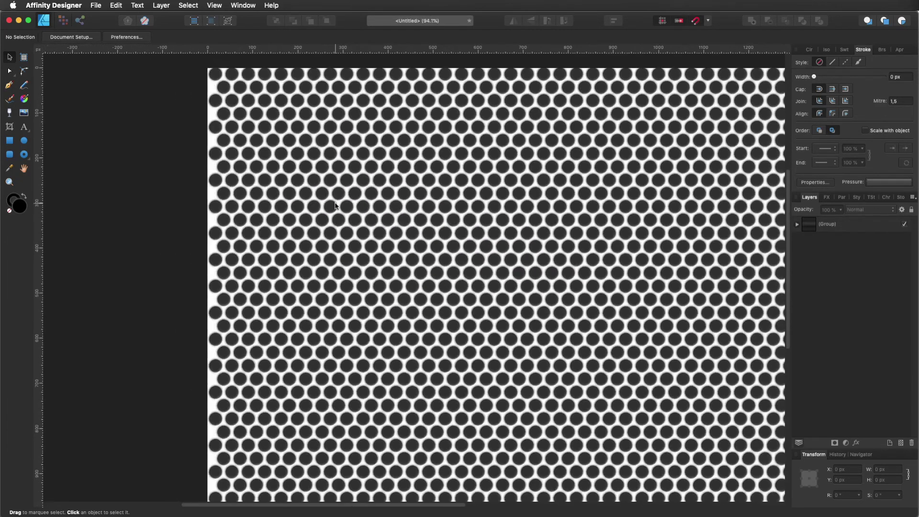
scroll(347, 239, down, 1)
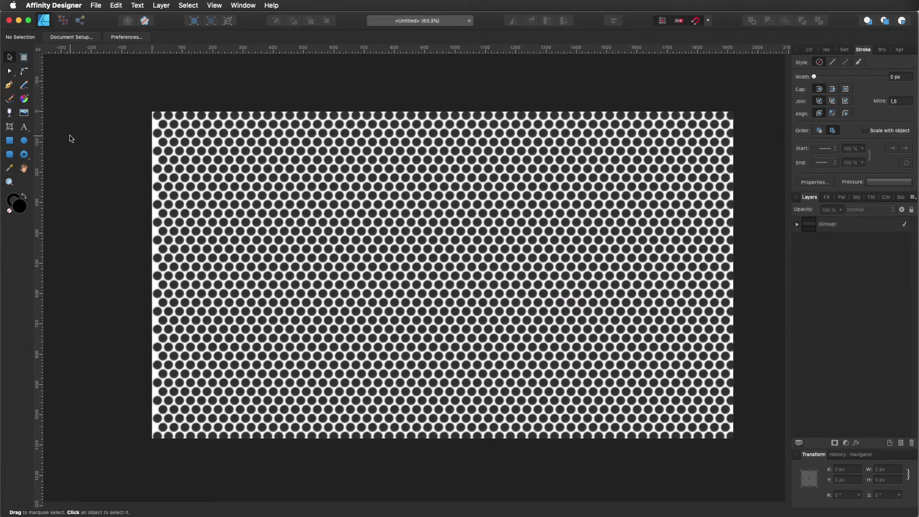
click(10, 143)
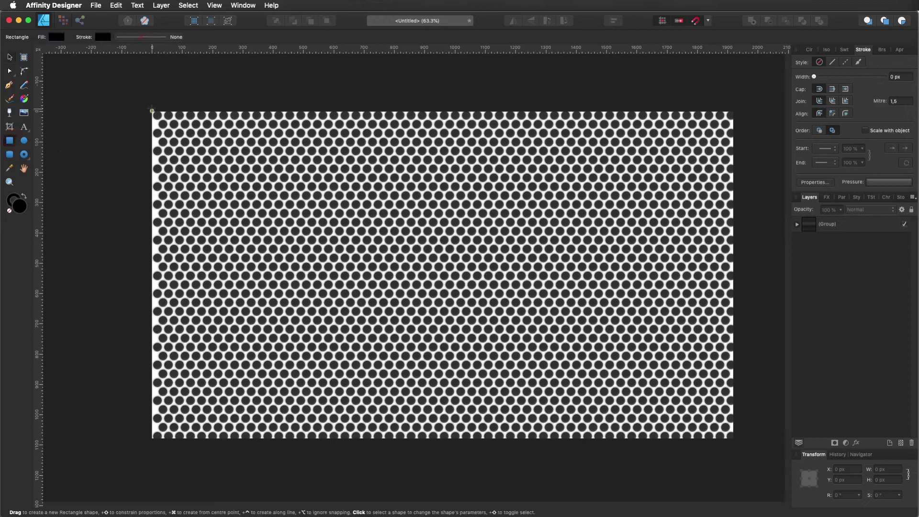
- Draw a black 1920 × 1080 px rectangle spanning the page from top-left to bottom-right corner
drag(151, 112, 730, 439)
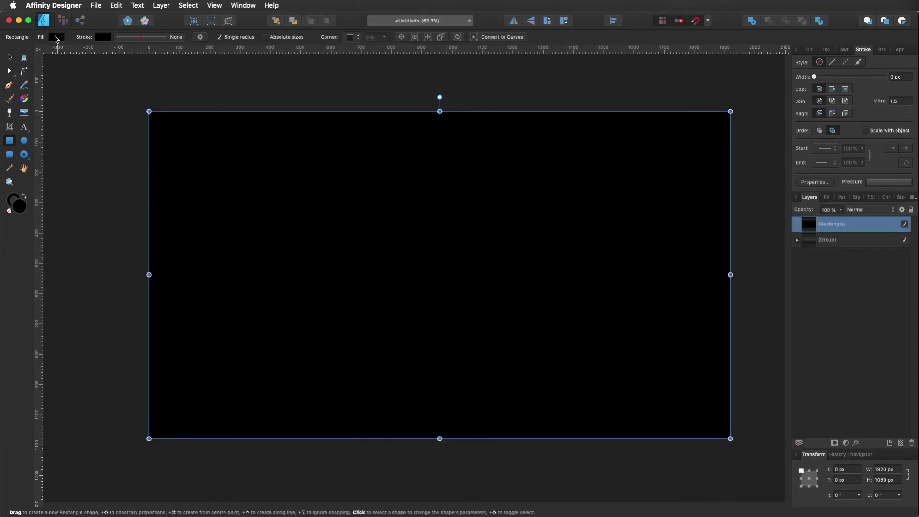
click(56, 38)
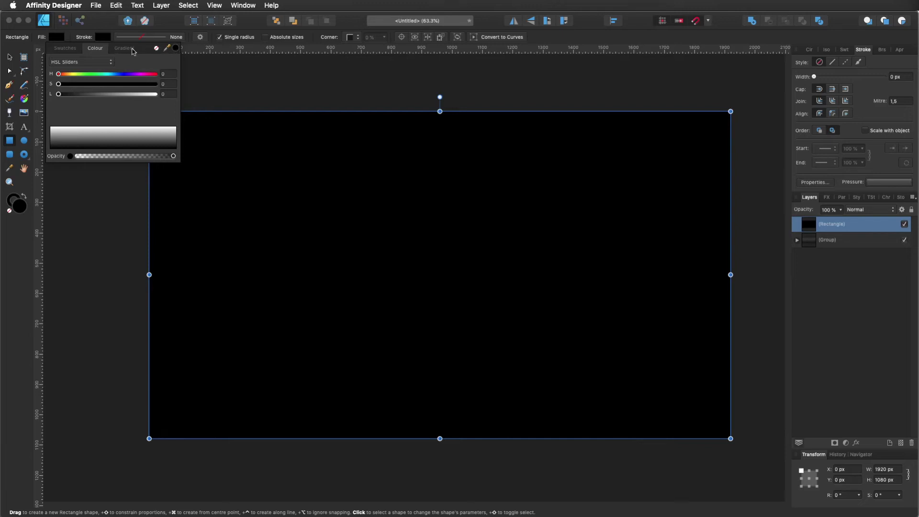
- Switch the rectangle's fill to a radial gradient and darken the centre stop to mid grey
click(130, 49)
click(102, 106)
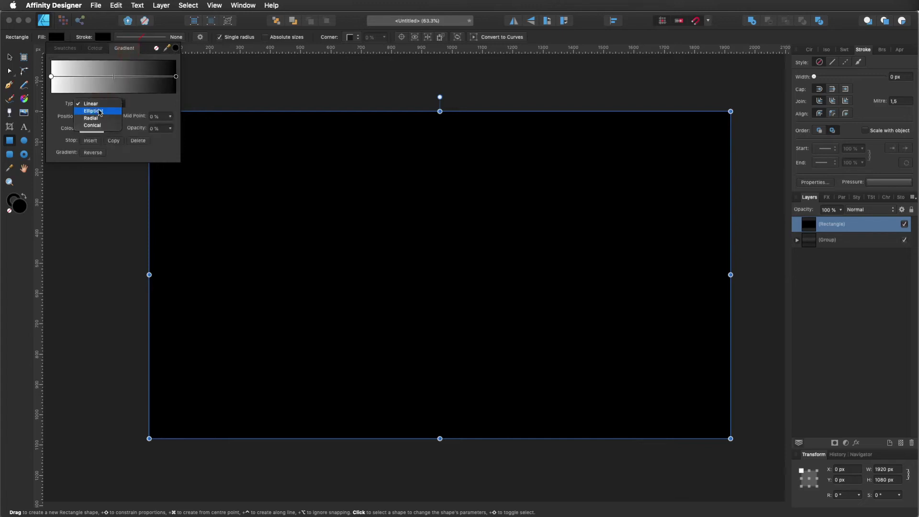
click(97, 119)
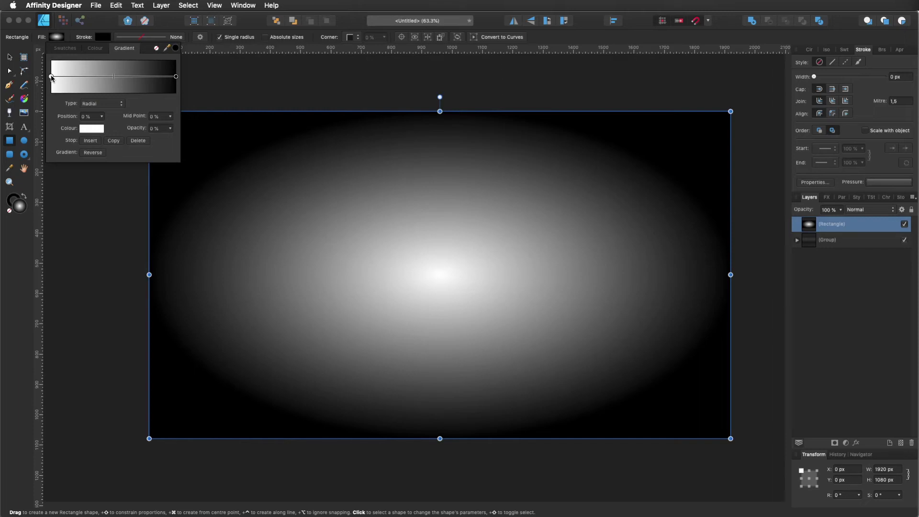
click(51, 77)
click(84, 128)
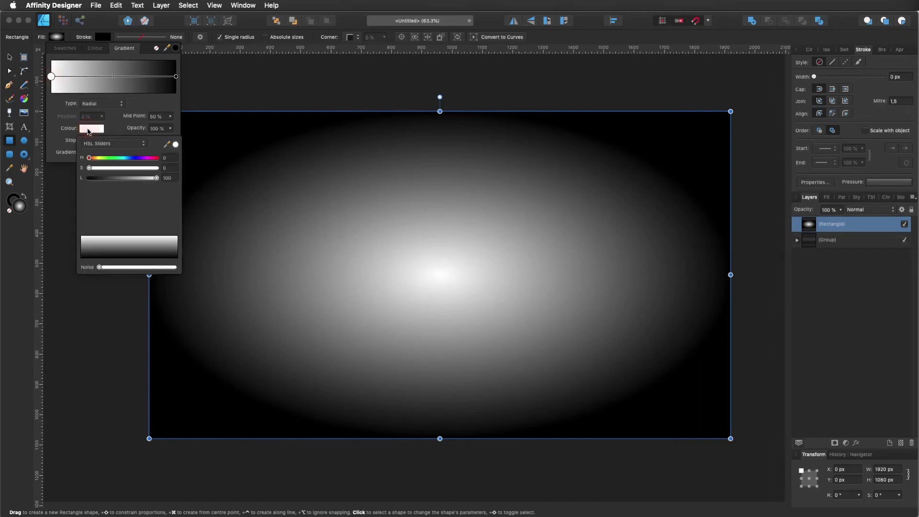
drag(158, 180, 131, 181)
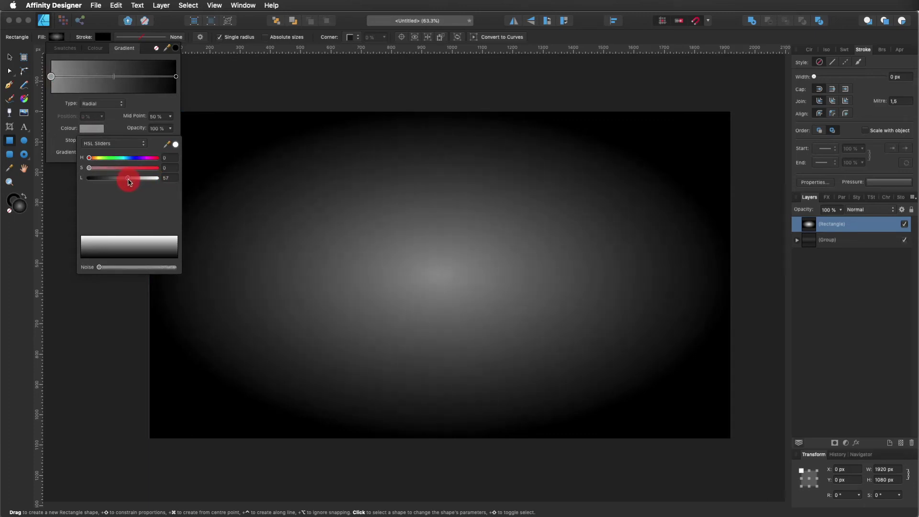
drag(129, 182, 129, 181)
- Lower the gradient Mid Point to 47% and brighten the centre stop slightly
click(170, 117)
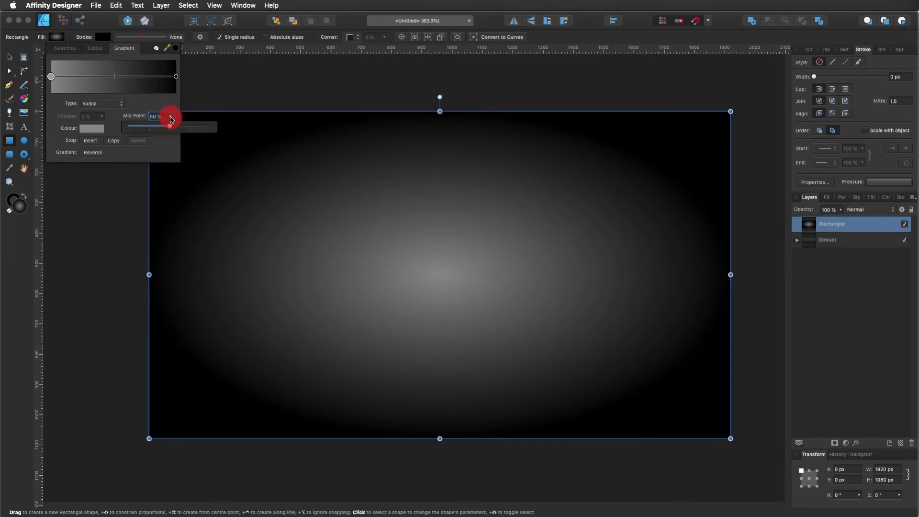
mouse_move(170, 126)
mouse_down()
mouse_move(184, 129)
mouse_move(167, 129)
mouse_up()
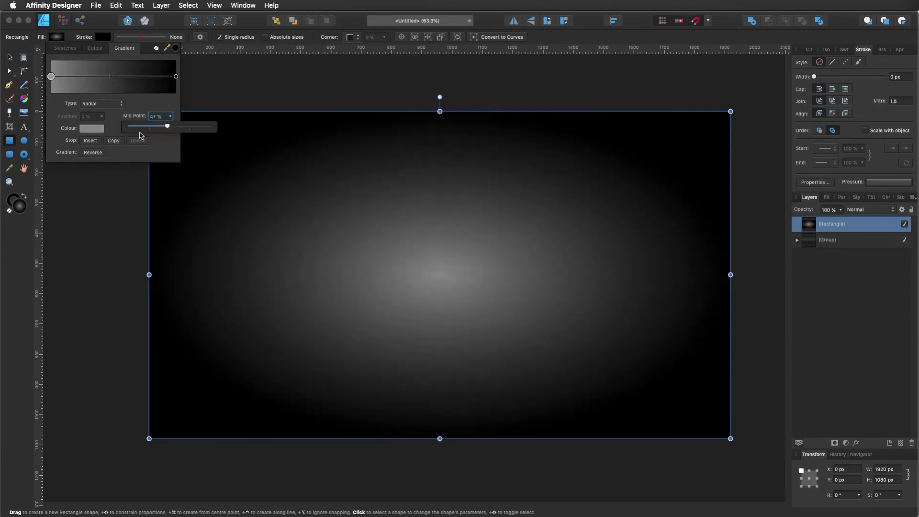
click(86, 129)
drag(128, 179, 130, 179)
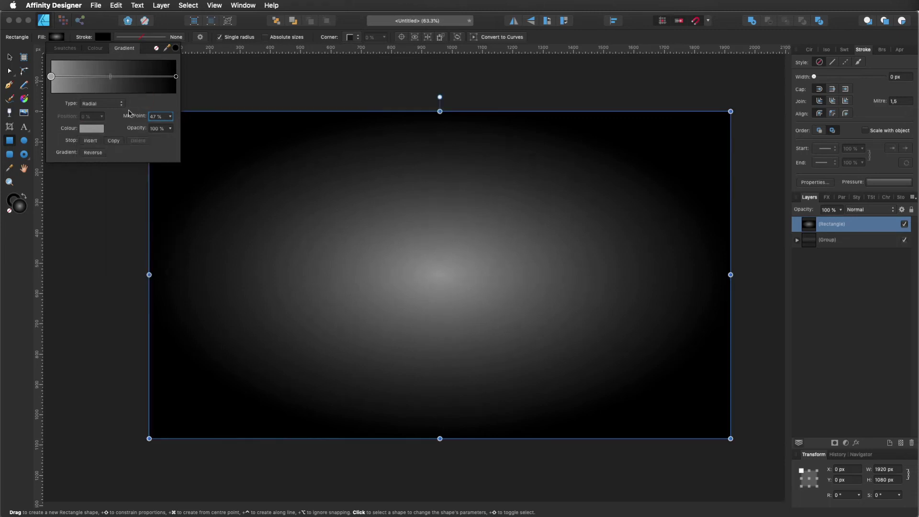
- Move the gradient Rectangle layer back below the grille Group, then zoom in to check
key(v)
click(199, 174)
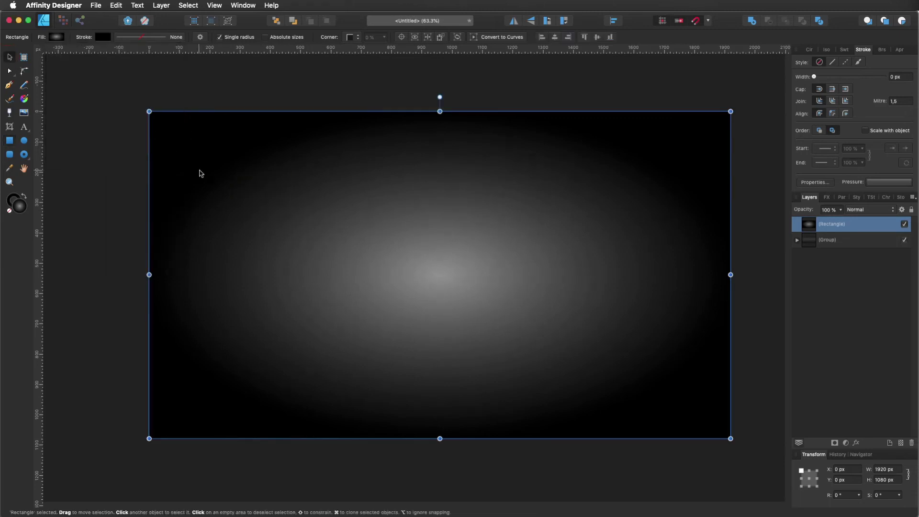
click(277, 22)
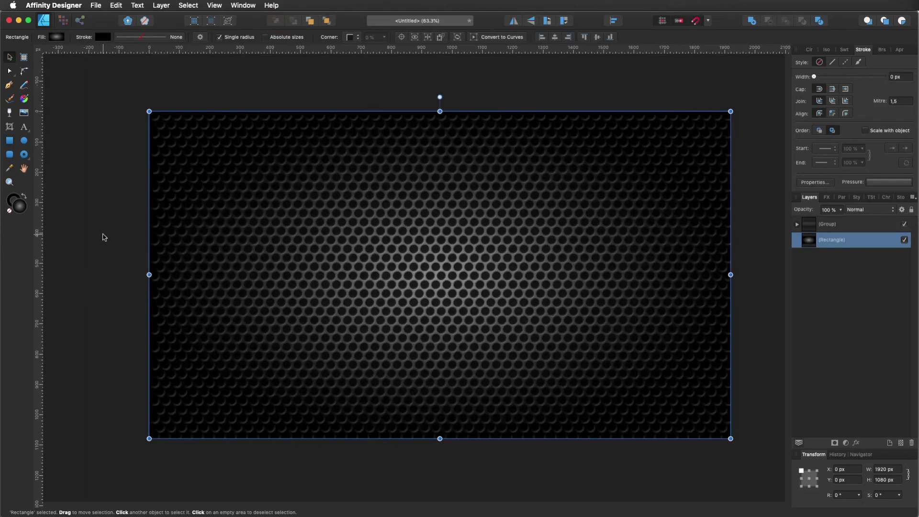
scroll(469, 272, up, 5)
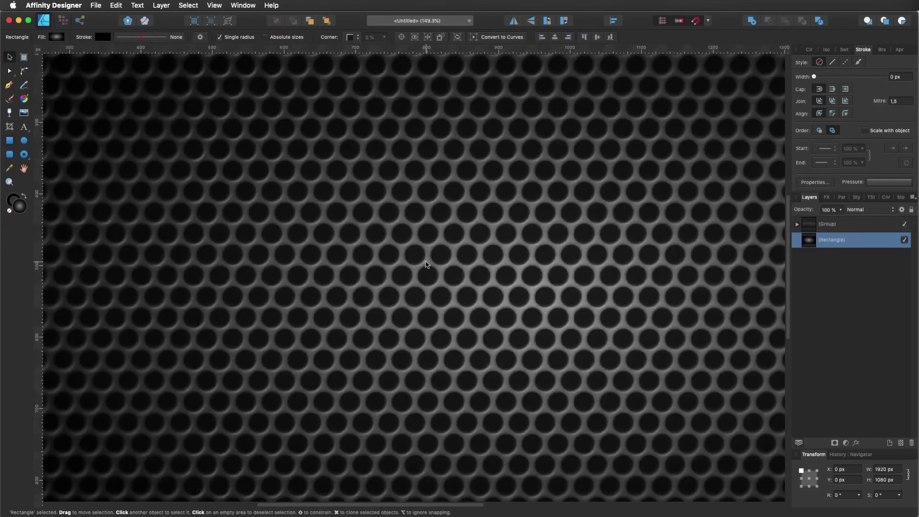
scroll(468, 272, down, 4)
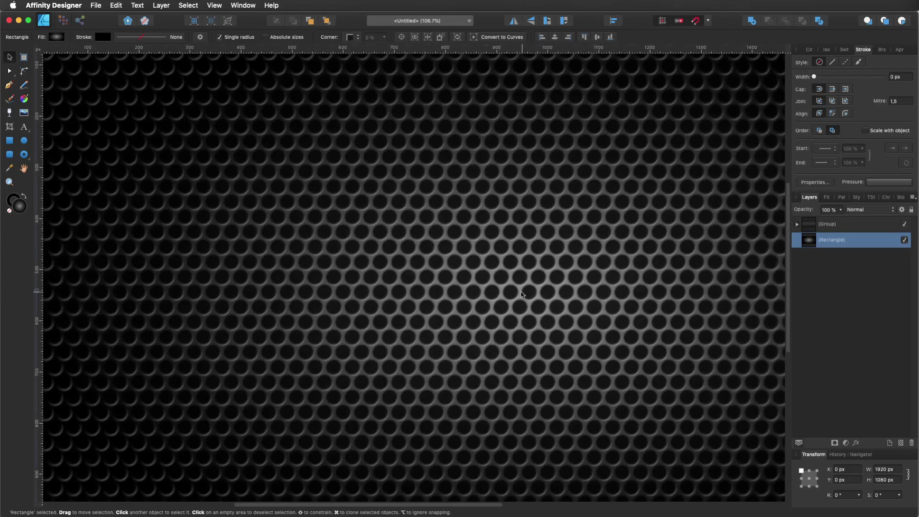
scroll(487, 256, up, 6)
scroll(486, 256, up, 6)
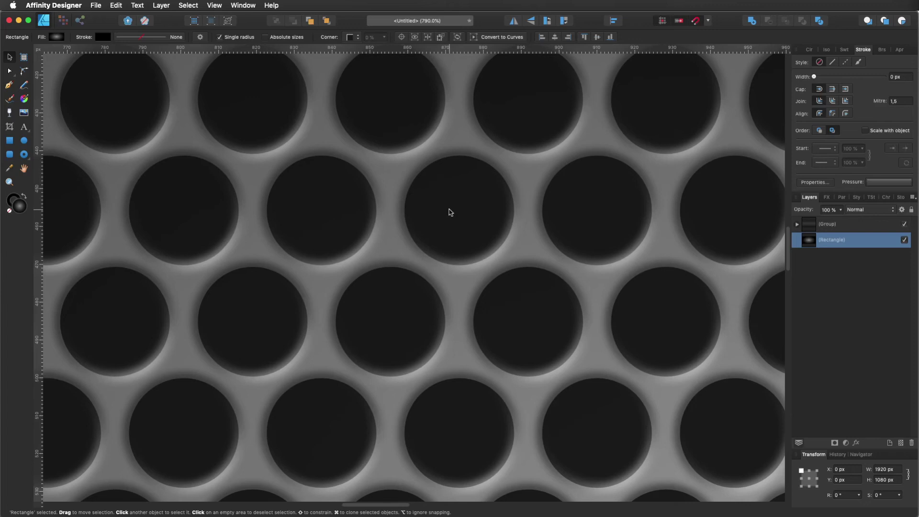
scroll(449, 212, down, 10)
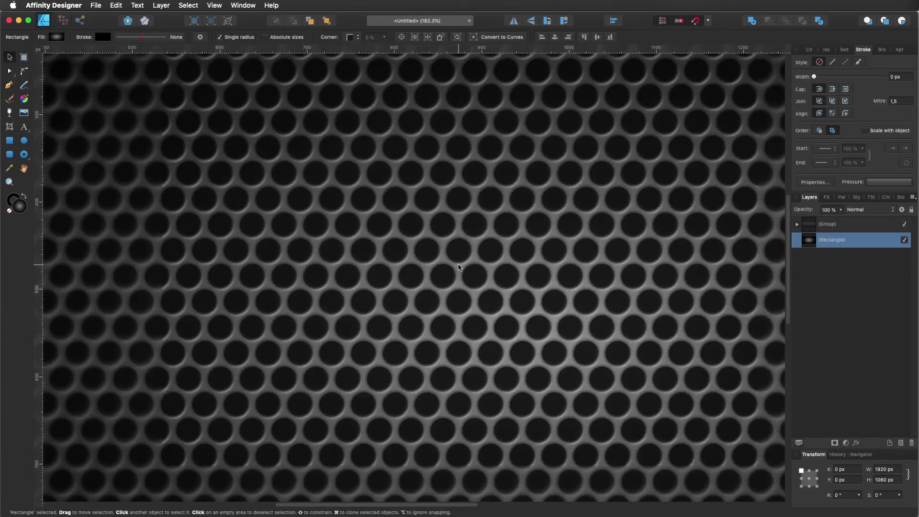
scroll(464, 271, down, 4)
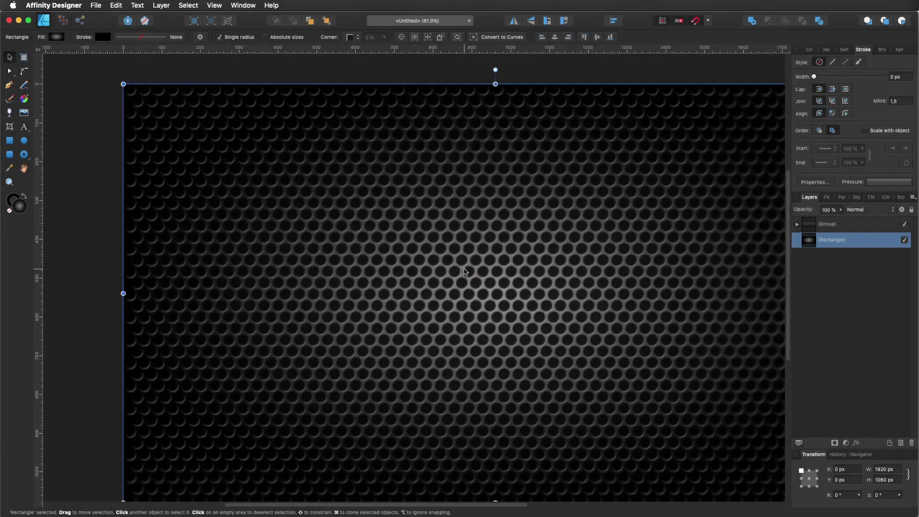
scroll(465, 271, right, 5)
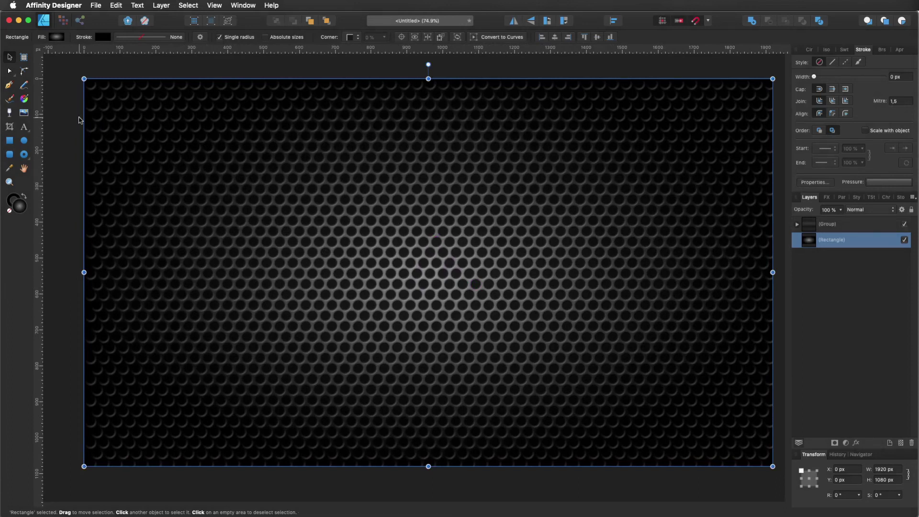
- Lock the background rectangle and add 'Marshall' as black artistic text over the grille
click(911, 210)
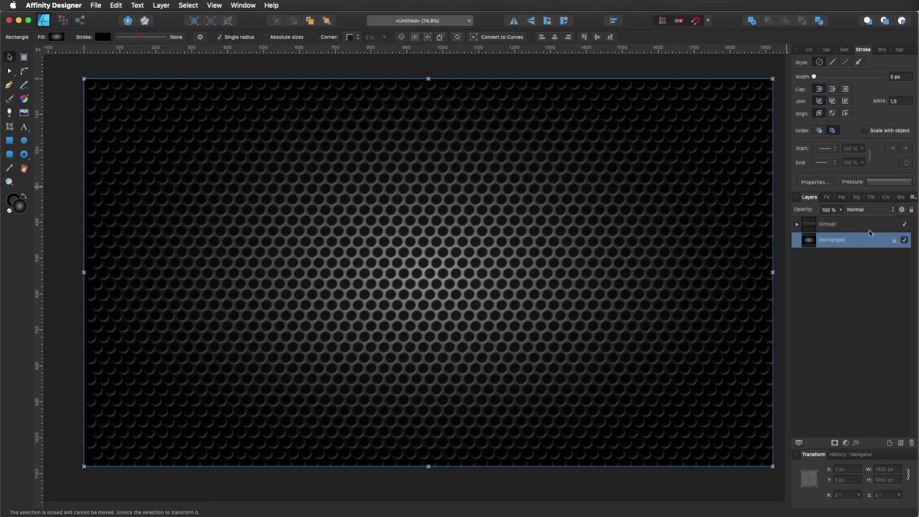
click(859, 228)
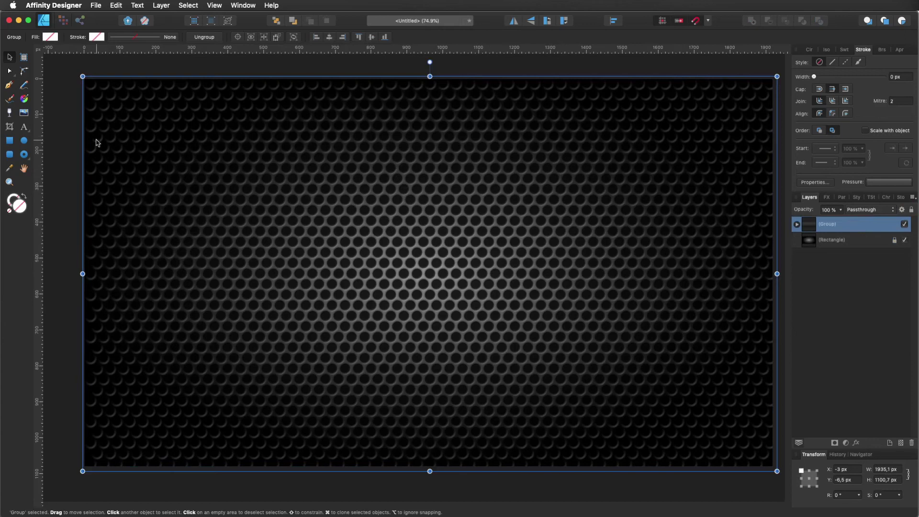
click(23, 129)
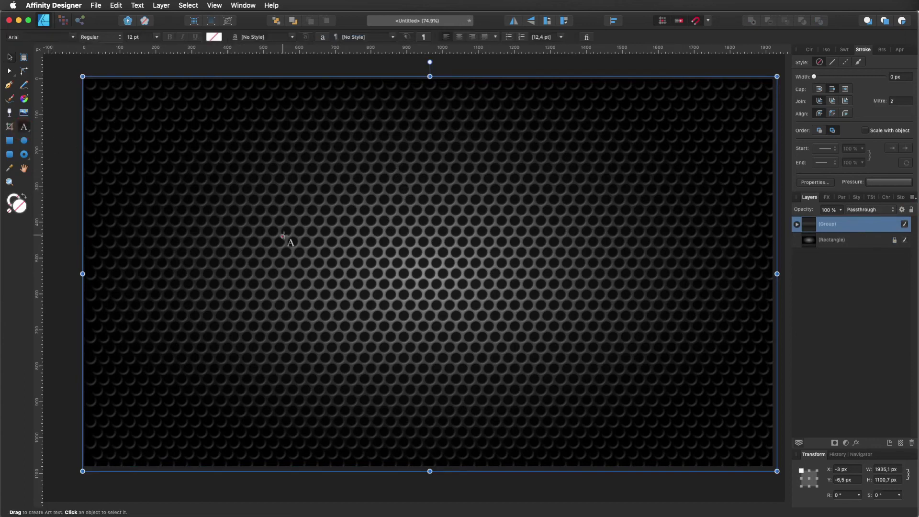
drag(267, 211, 392, 297)
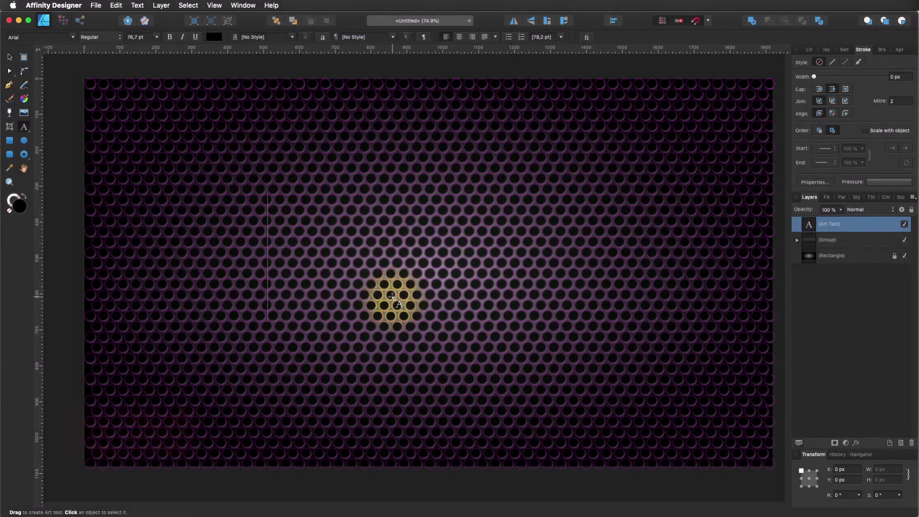
text(Marshall)
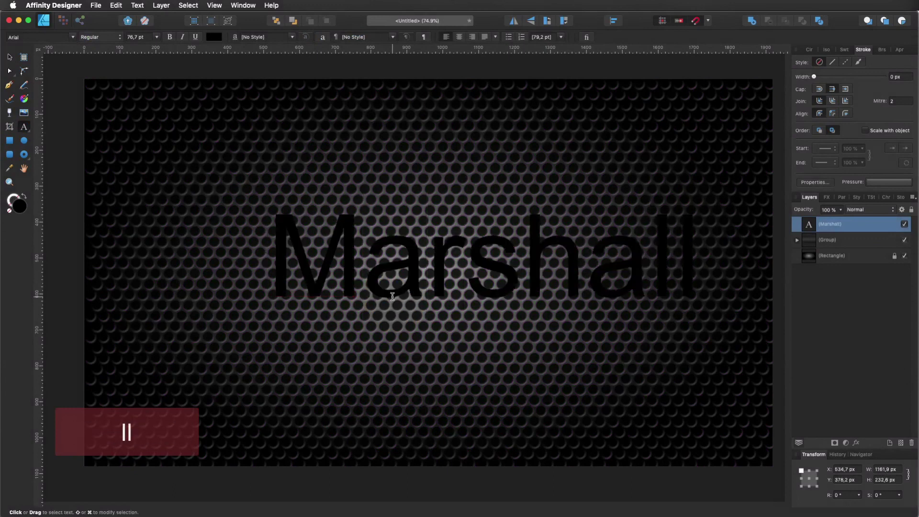
key(Escape)
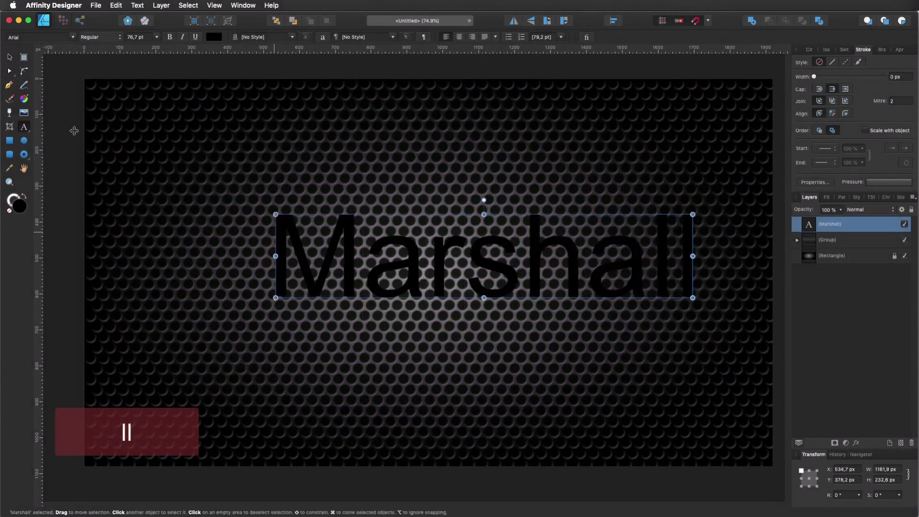
- Make the Marshall text white (Lightness 100) in the Parisienne font
click(212, 37)
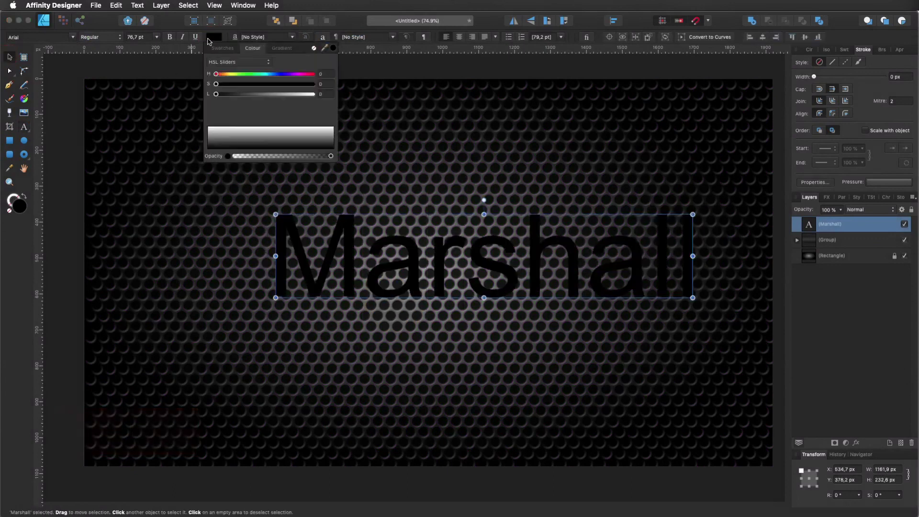
drag(220, 96, 319, 94)
click(56, 37)
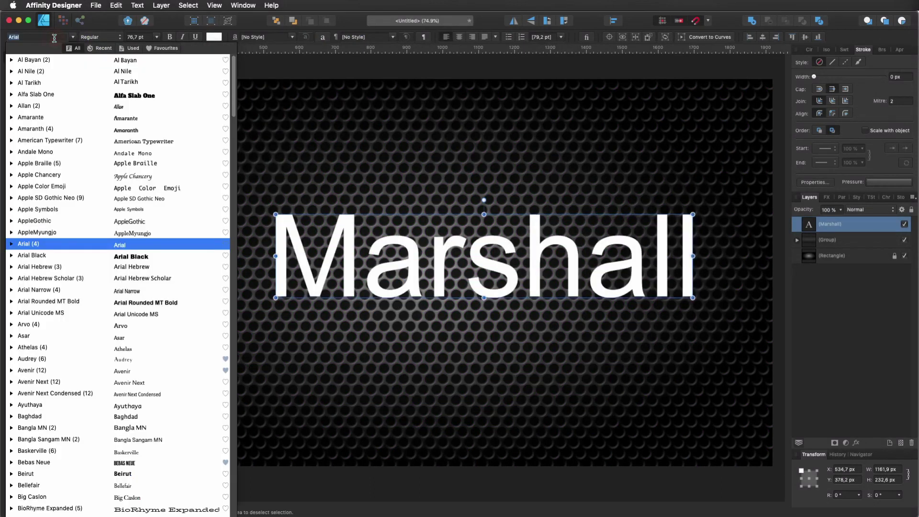
click(163, 48)
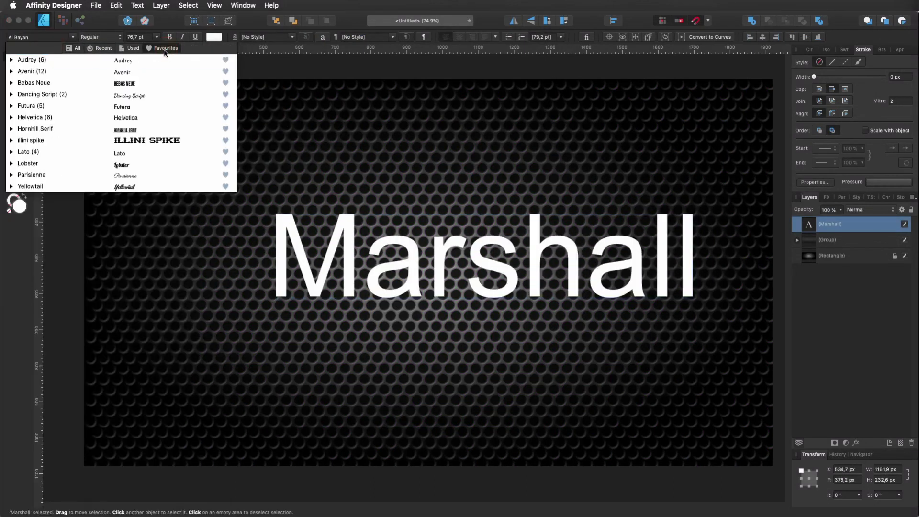
click(65, 175)
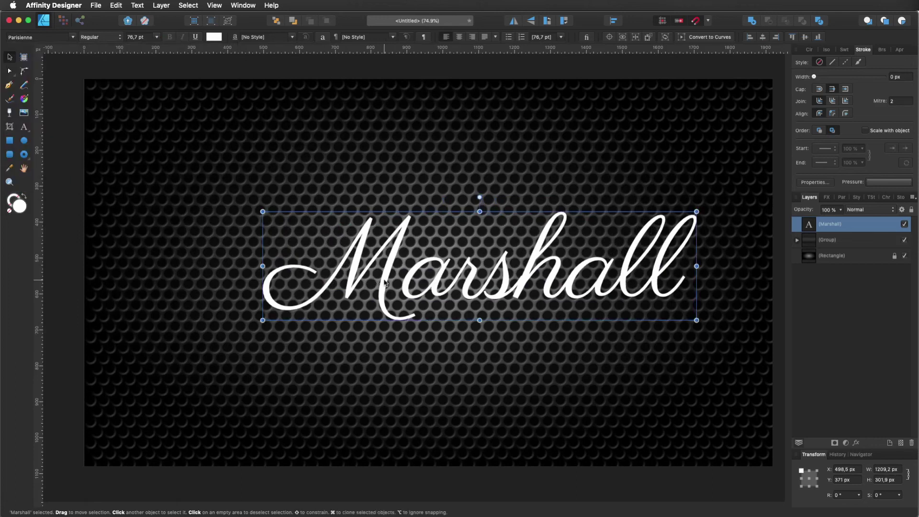
- Enlarge Marshall to 94.4 pt and centre it horizontally and vertically on the artboard
drag(386, 282, 337, 263)
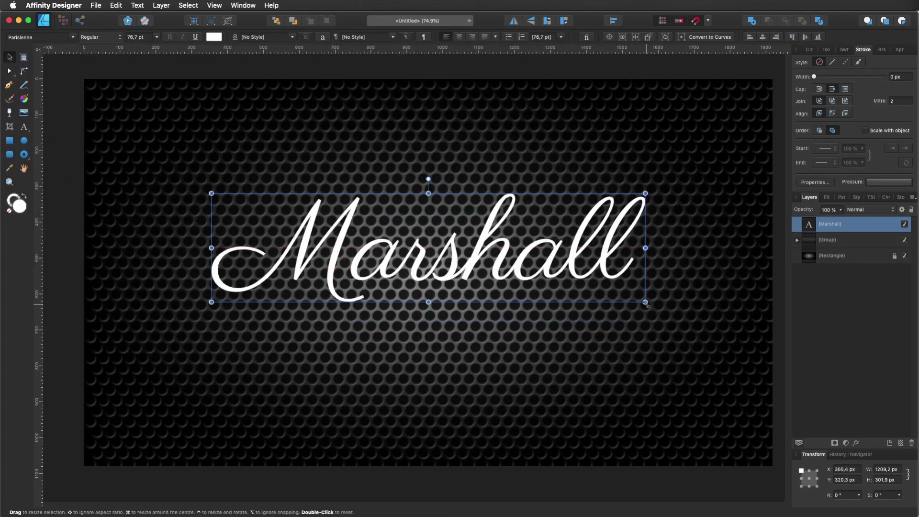
drag(645, 302, 698, 349)
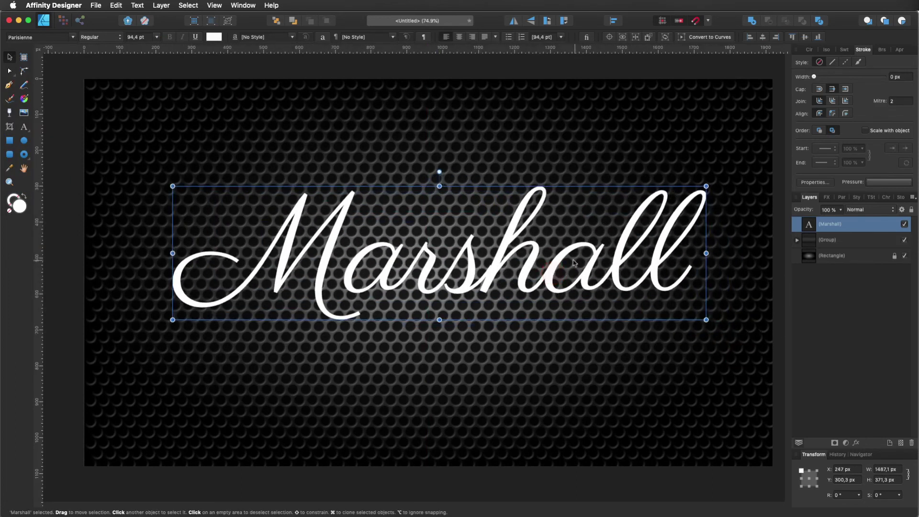
click(613, 20)
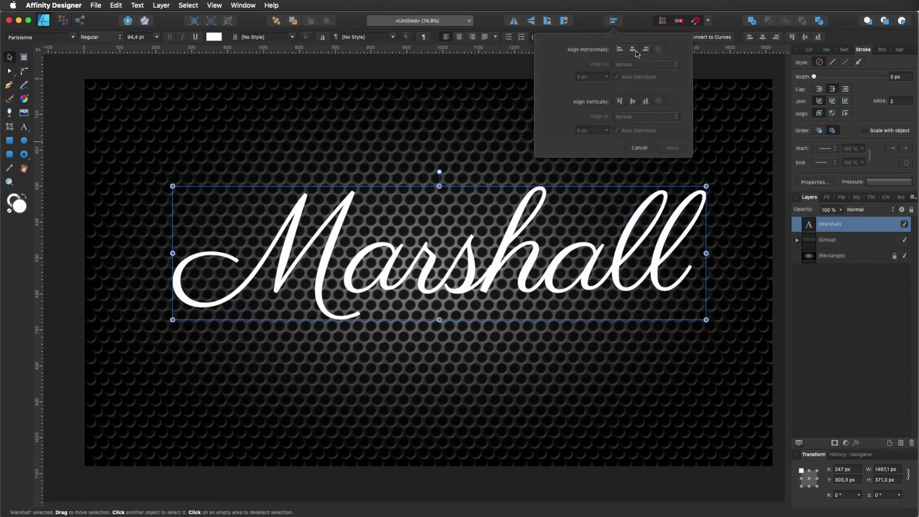
click(632, 49)
click(633, 101)
click(673, 148)
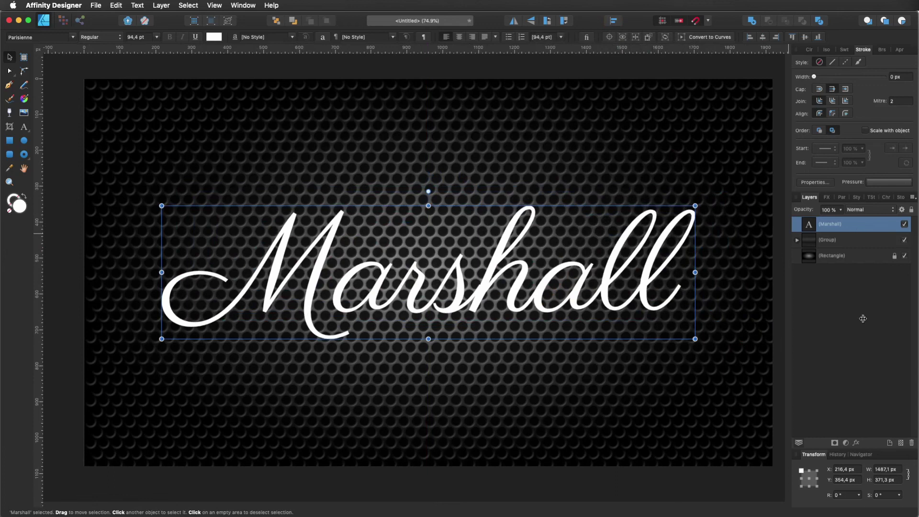
click(857, 444)
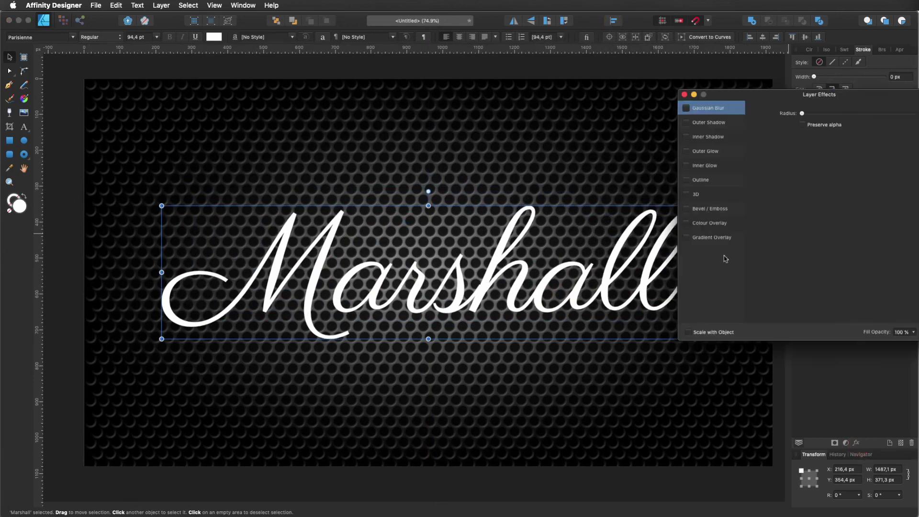
- Add a 3D layer effect to Marshall with a larger Radius and lower Shininess
click(687, 194)
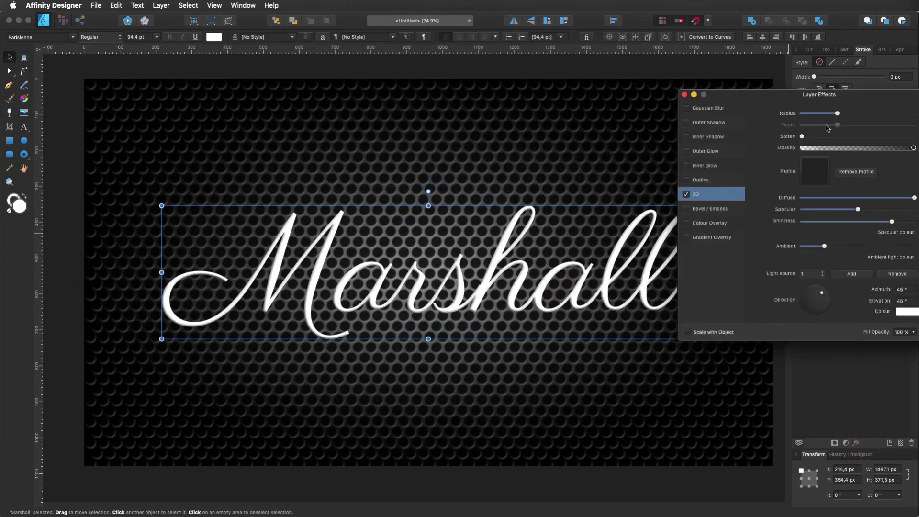
scroll(617, 275, up, 6)
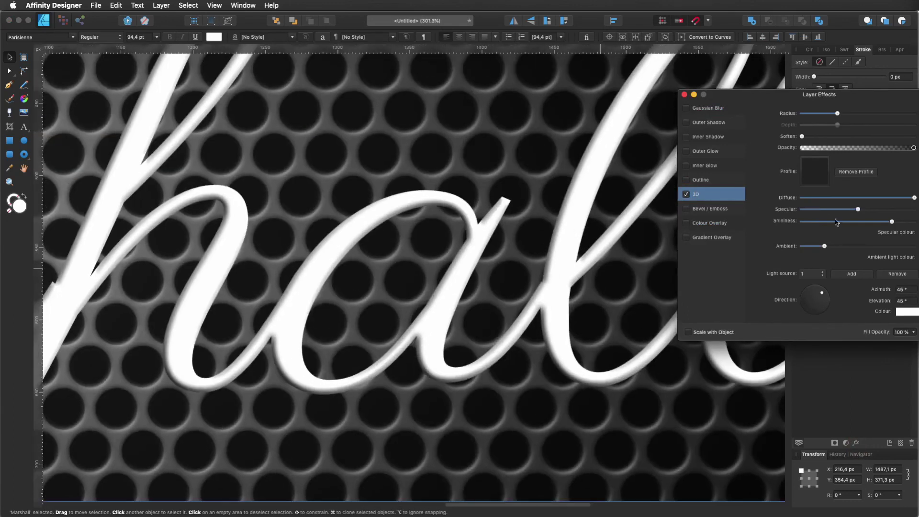
drag(839, 115, 854, 115)
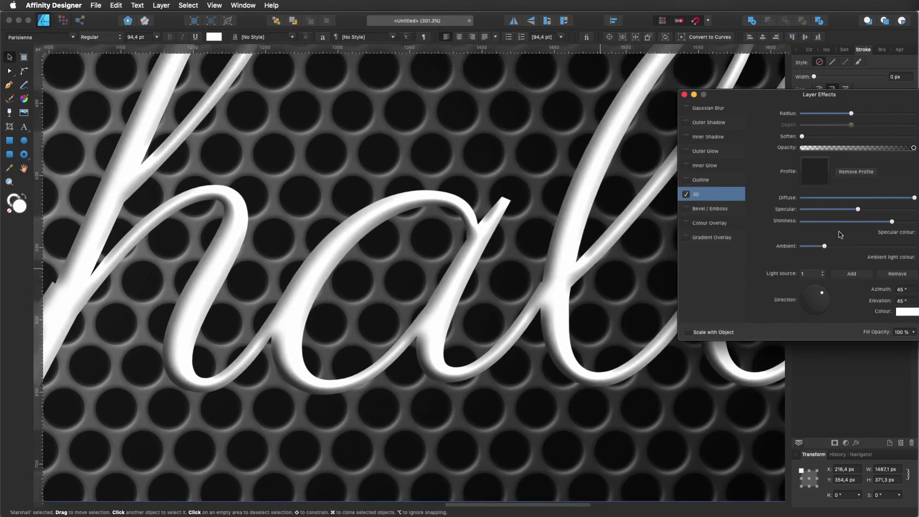
drag(892, 223, 848, 222)
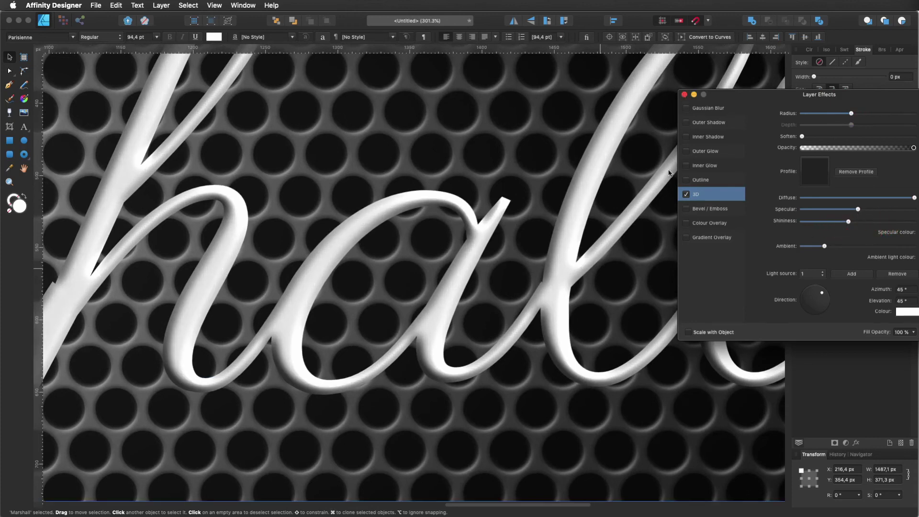
click(687, 124)
- Set Marshall's Outer Shadow to 100% opacity, larger radius and offset, Luminosity blend mode
click(708, 128)
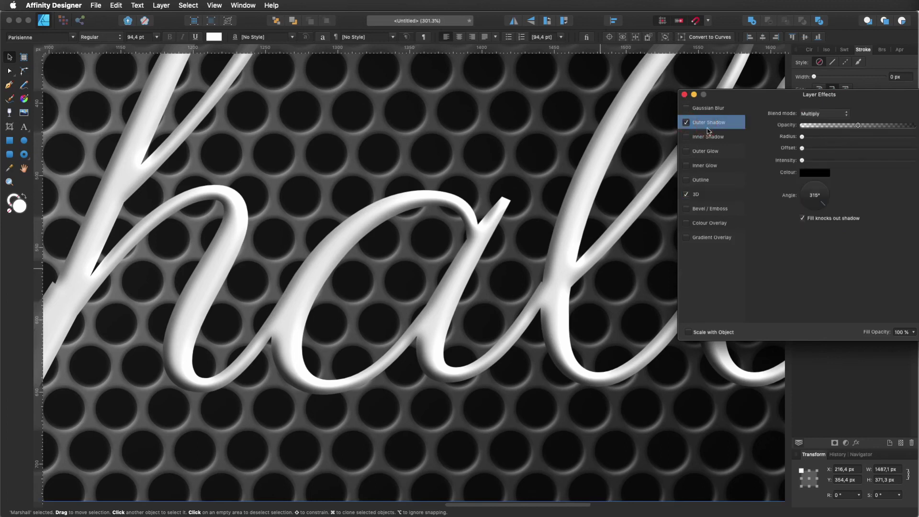
drag(857, 126, 912, 161)
drag(802, 136, 857, 137)
drag(803, 150, 861, 153)
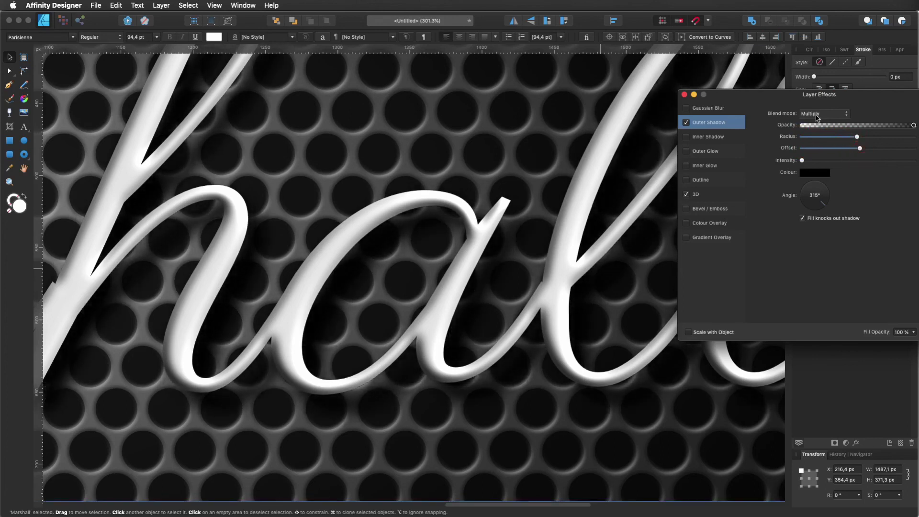
click(824, 113)
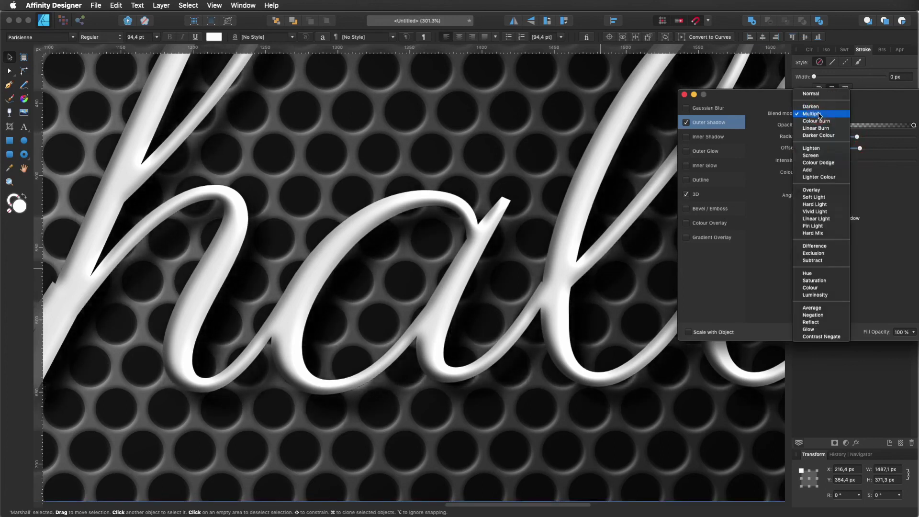
click(833, 296)
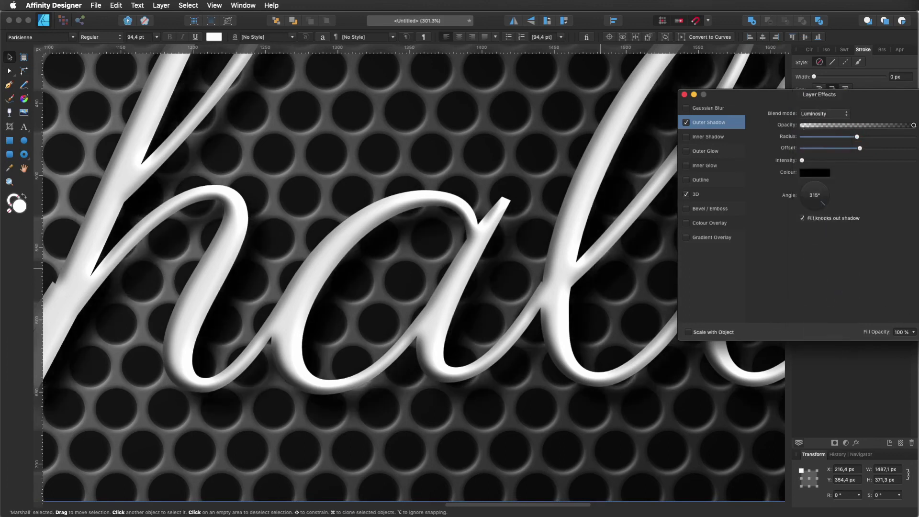
key(Escape)
- Zoom out and pan to review the shadowed white Marshall script over the whole grille
scroll(564, 215, down, 6)
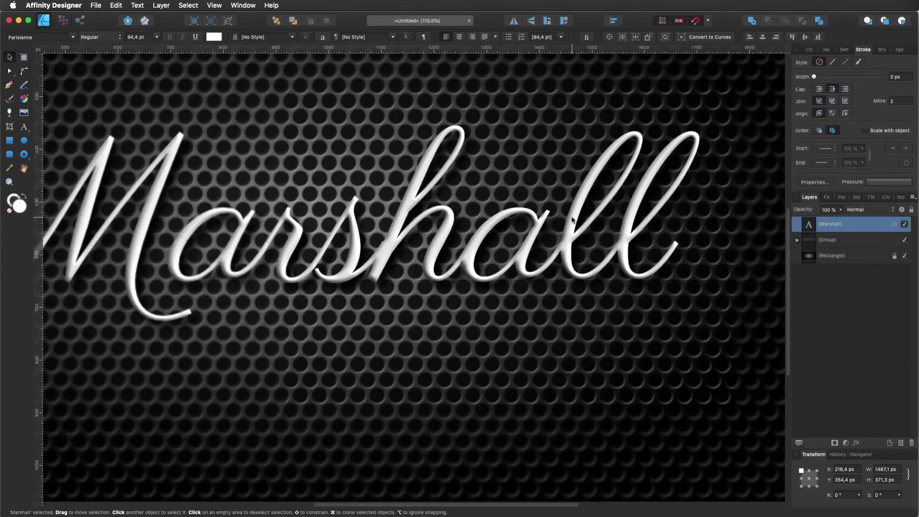
scroll(572, 220, down, 4)
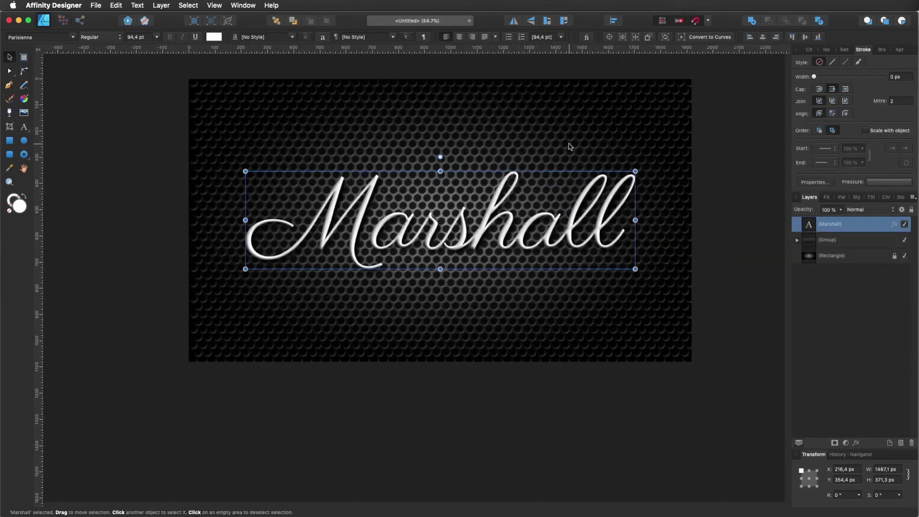
scroll(551, 172, up, 4)
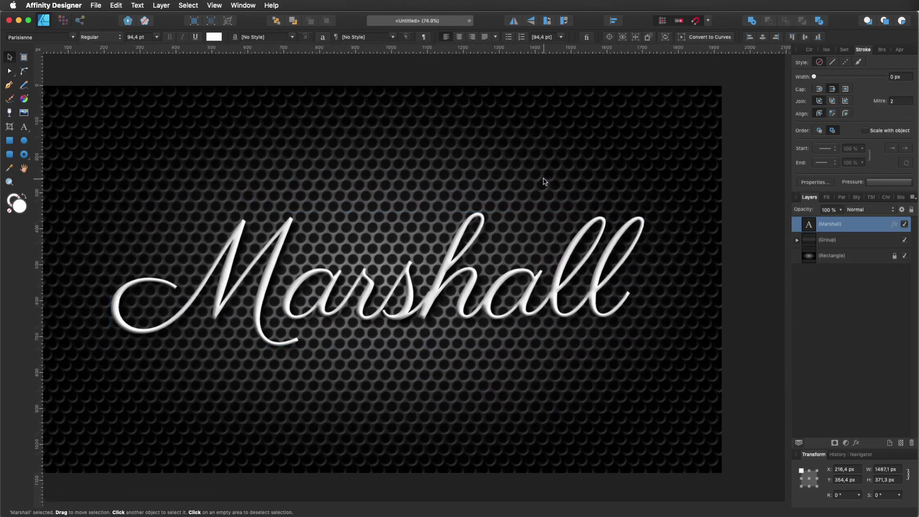
scroll(544, 181, down, 1)
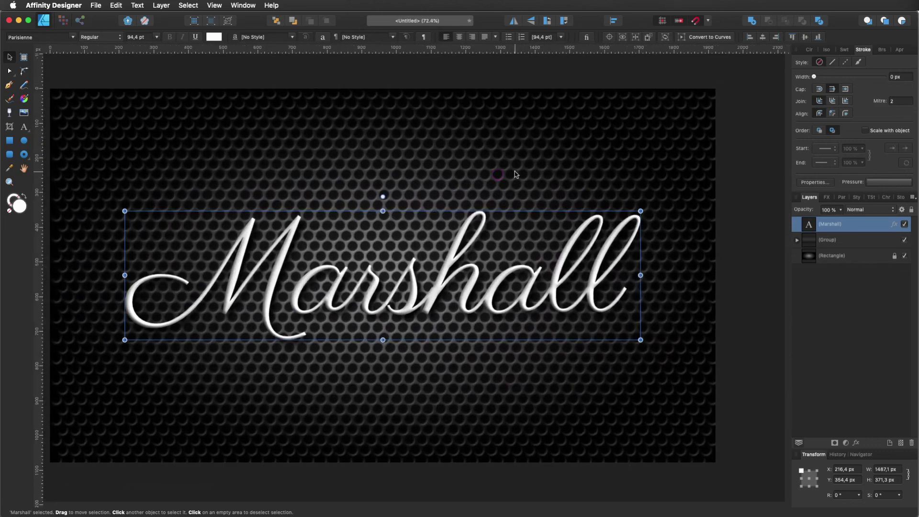
scroll(523, 170, left, 2)
scroll(524, 170, down, 1)
scroll(544, 165, up, 1)
scroll(544, 164, left, 1)
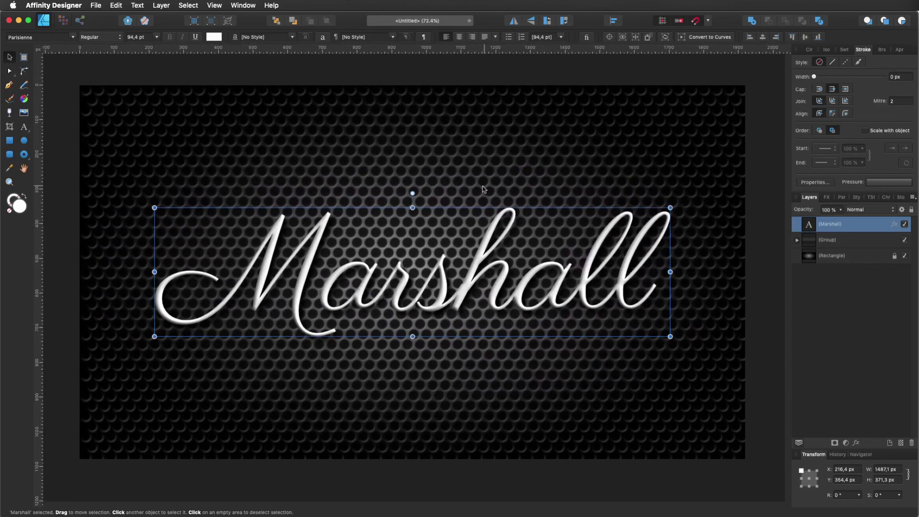